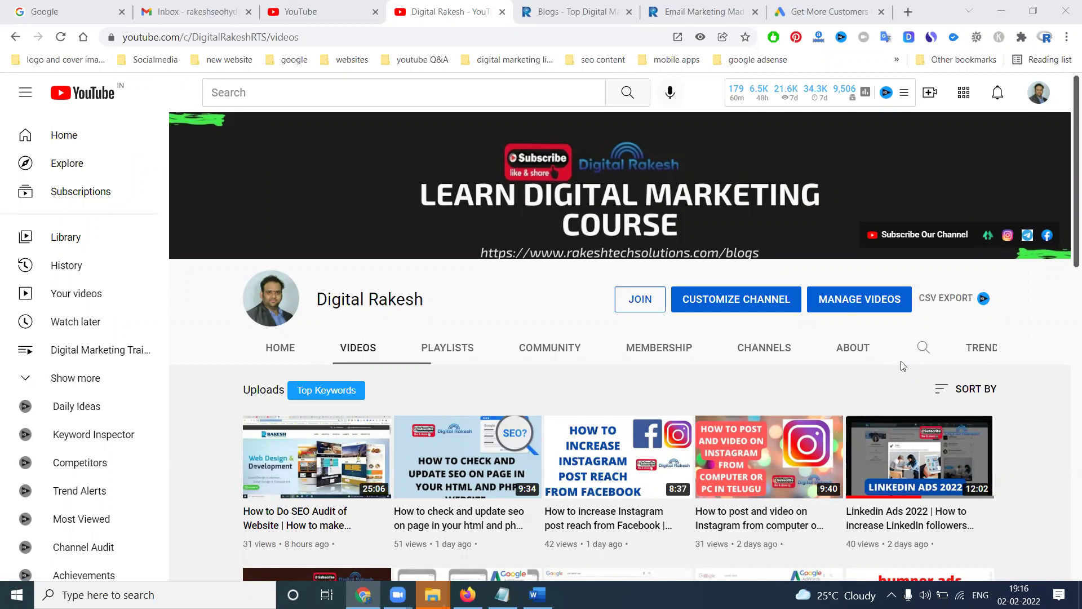
# - Open the upGrad sponsored ad "Online PhD & Doctorate Degree from SSBM" among the Gmail promotions
pyautogui.click(192, 12)
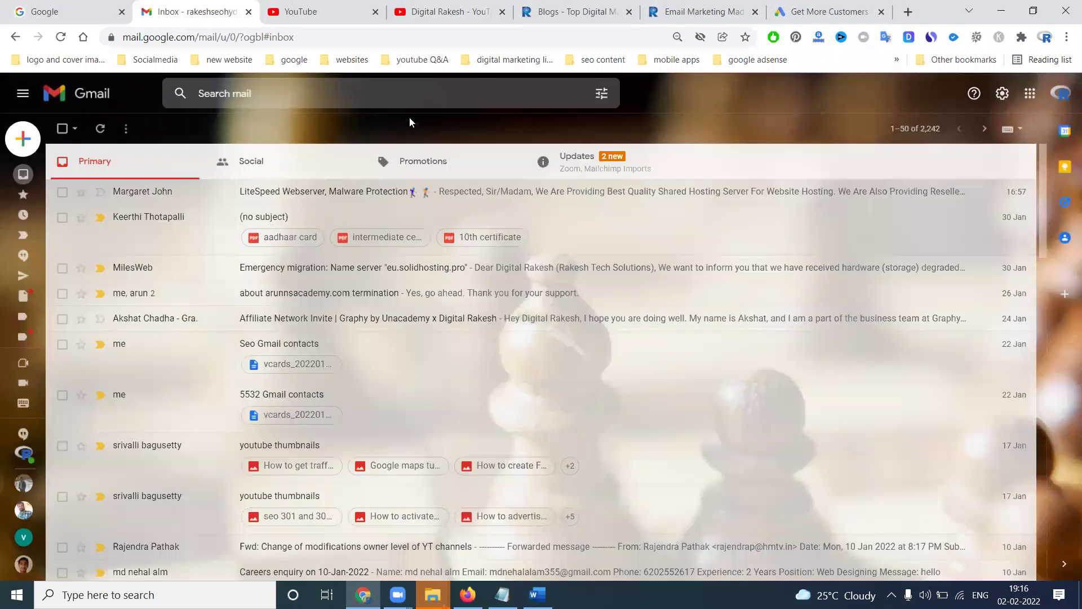
pyautogui.click(422, 160)
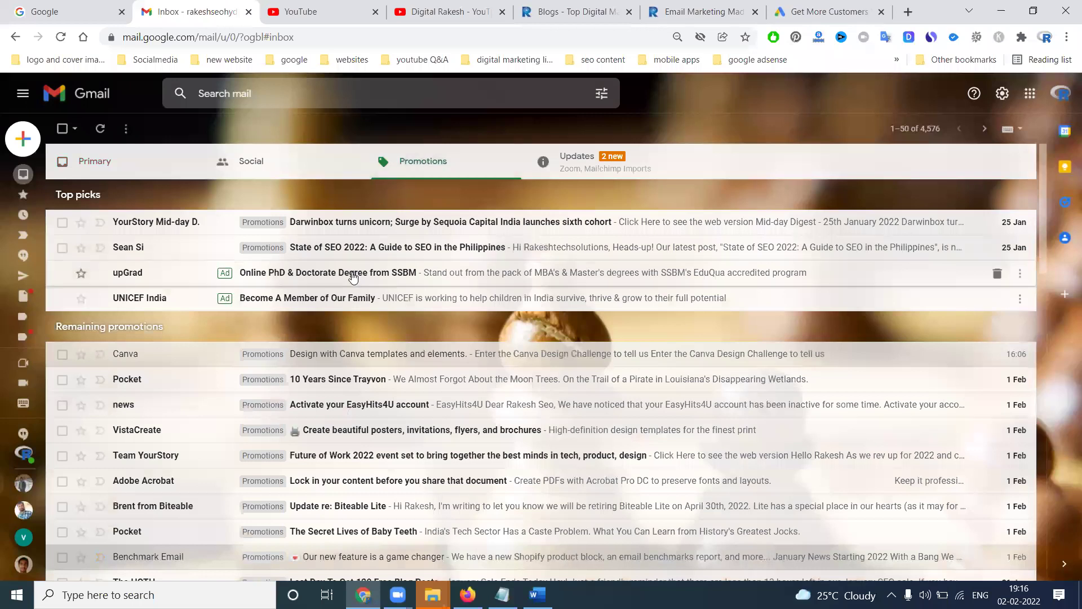
pyautogui.click(354, 276)
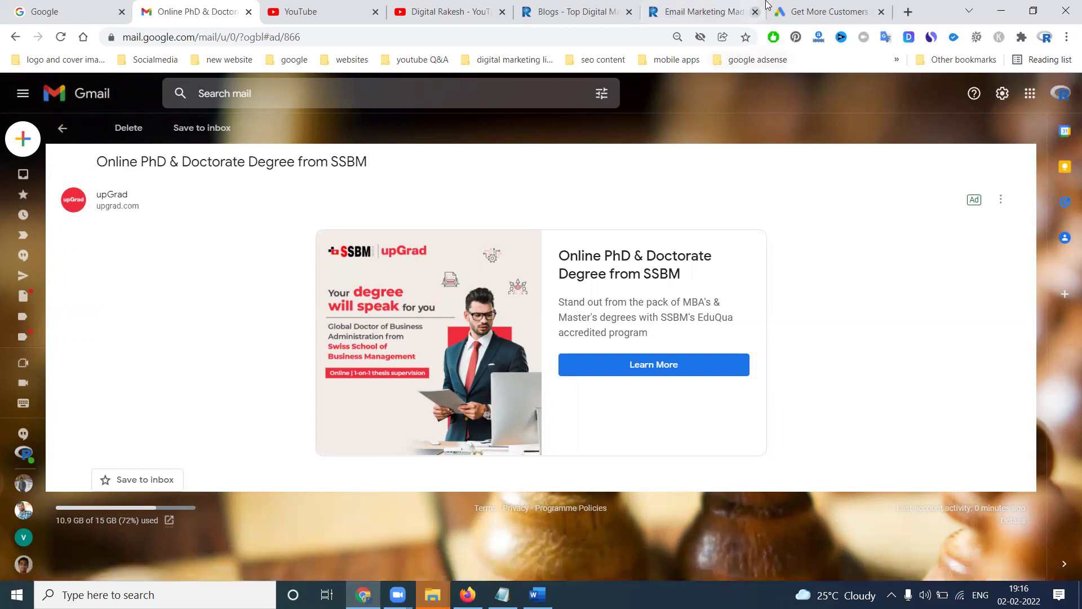
# - Sign in to Google Ads and select the advertising account to manage
pyautogui.click(795, 6)
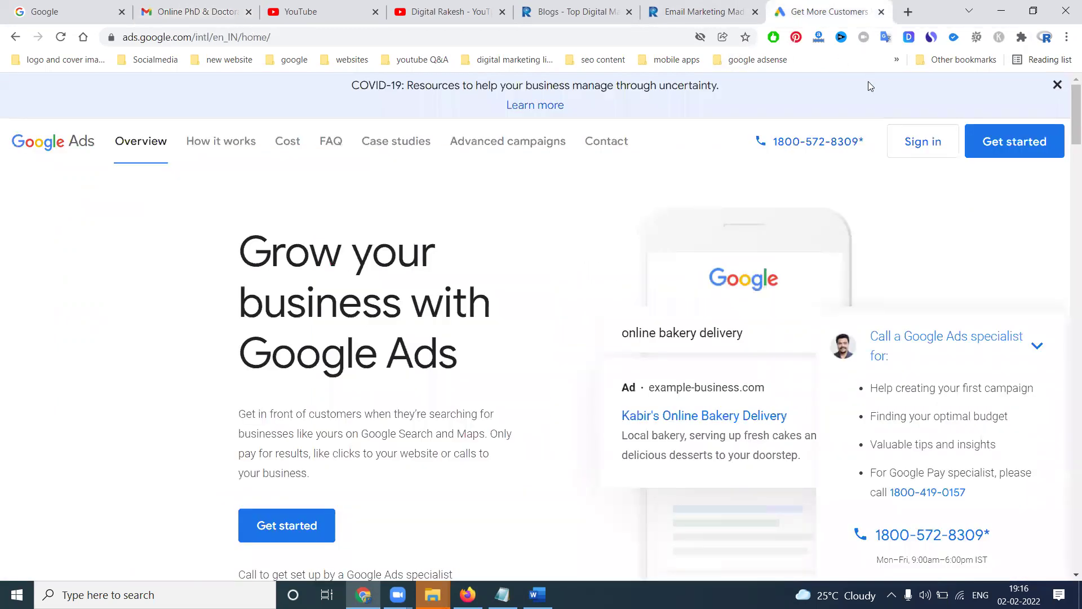
pyautogui.click(934, 150)
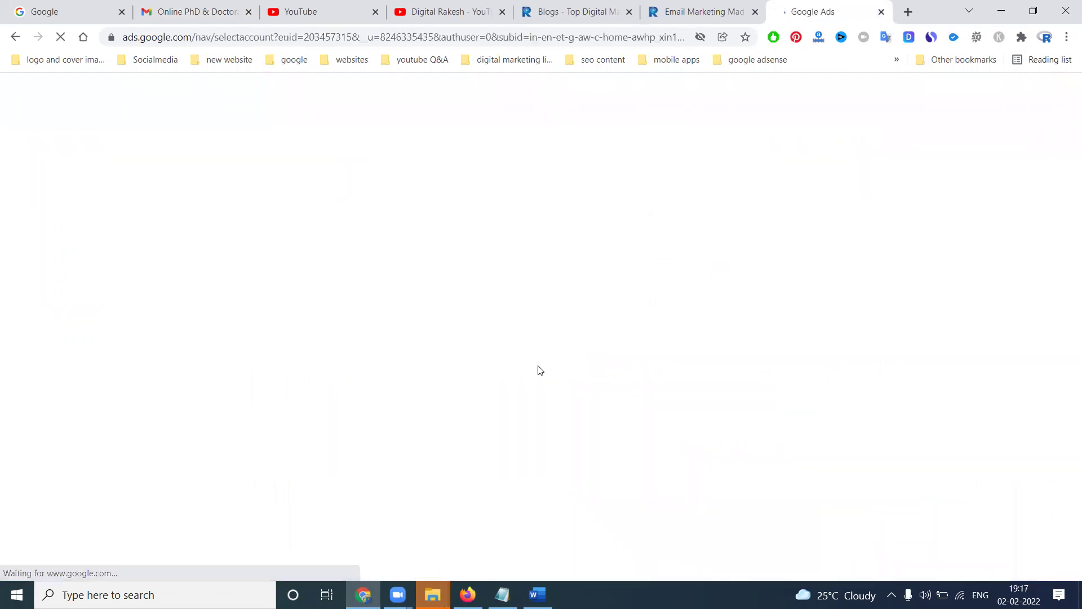
pyautogui.click(524, 380)
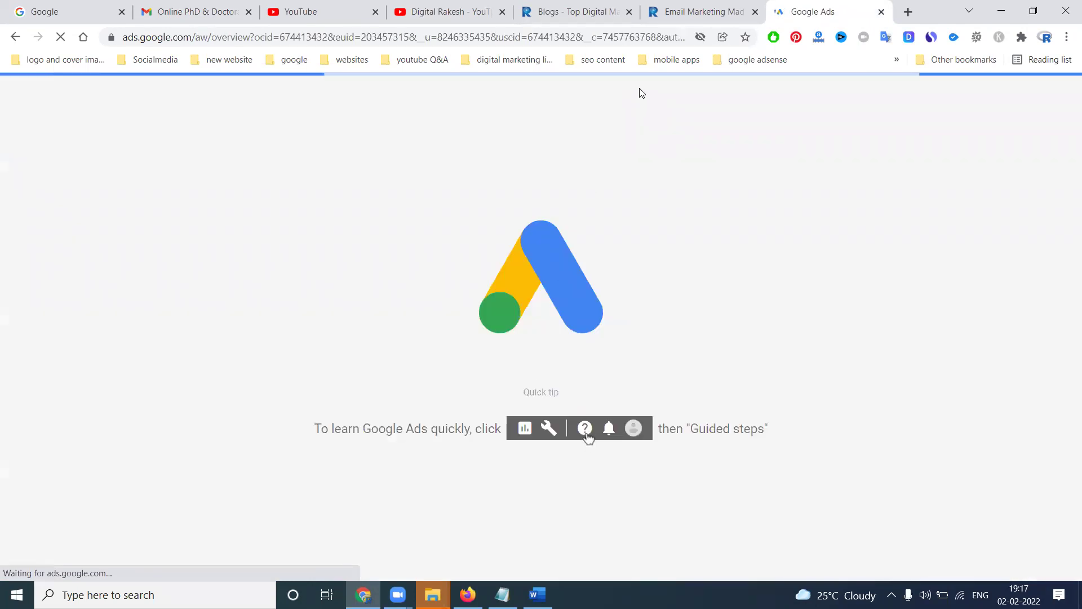
# - Close the email marketing and blogs tabs, and look again at the upGrad ad in Gmail before returning to Google Ads
pyautogui.click(755, 12)
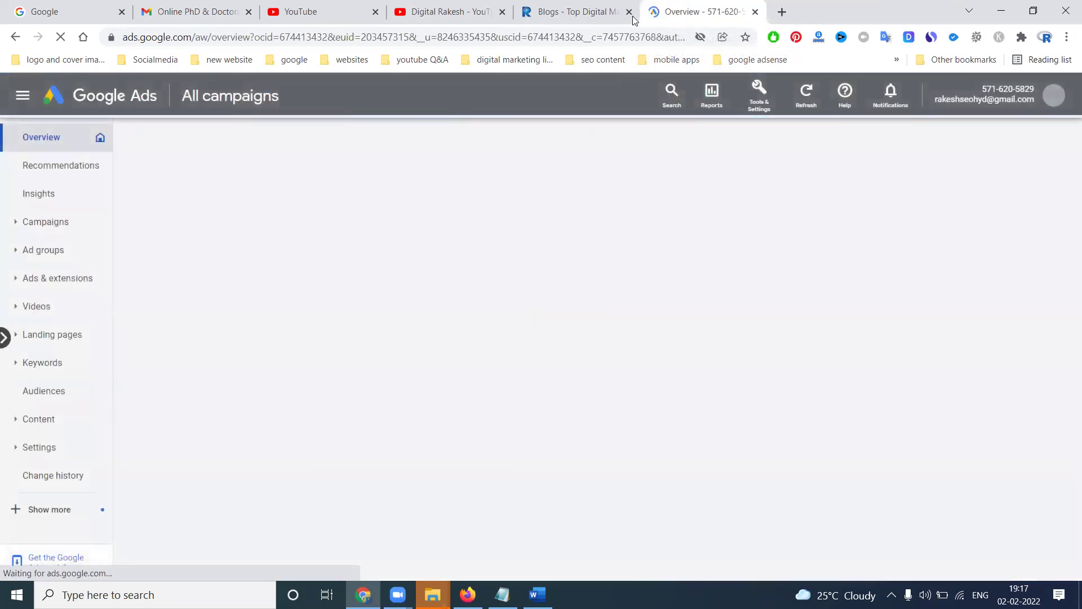
pyautogui.click(630, 11)
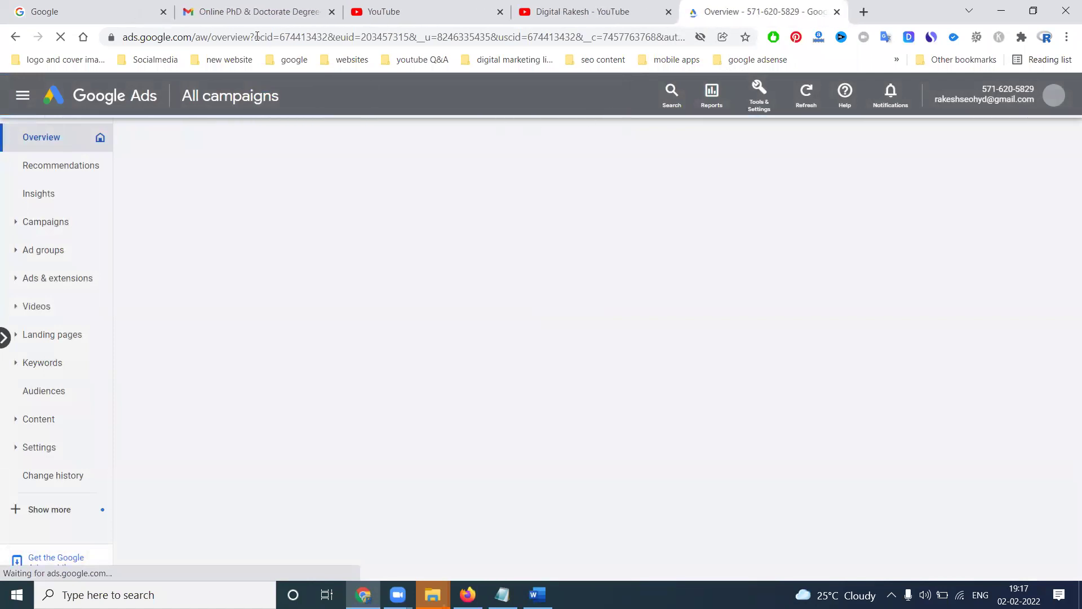
pyautogui.click(257, 11)
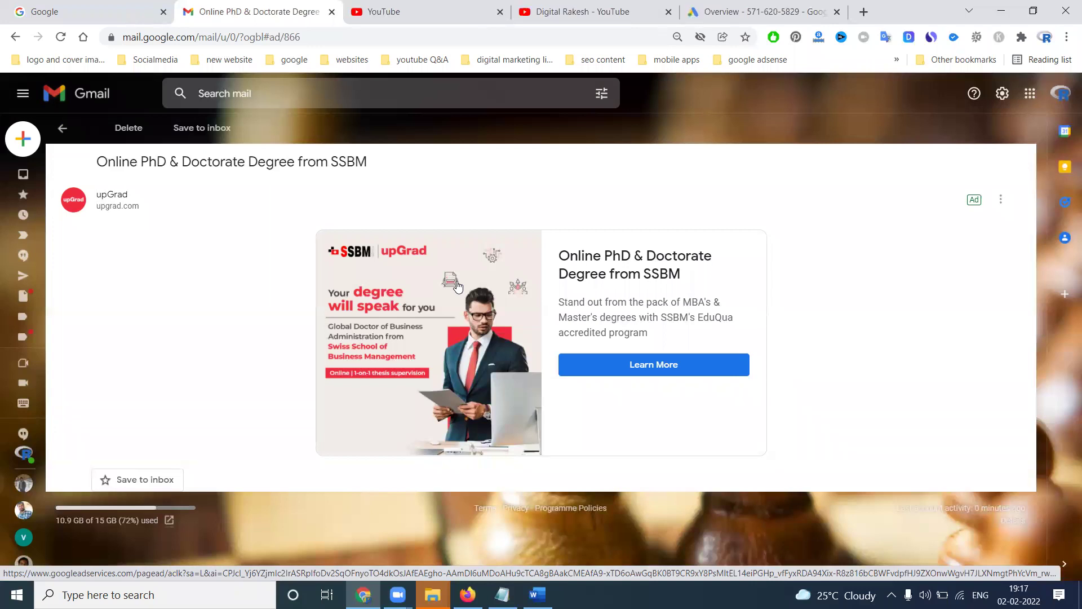
pyautogui.click(733, 12)
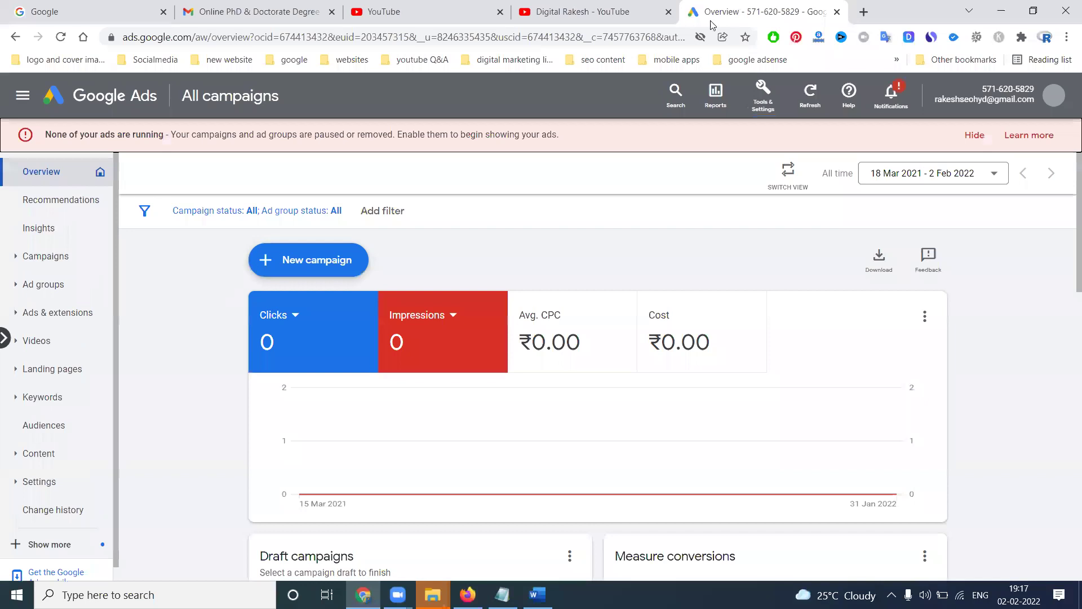
# - Start a new campaign without a goal's guidance, using the Display type and the Standard Display campaign subtype
pyautogui.click(312, 260)
pyautogui.click(299, 263)
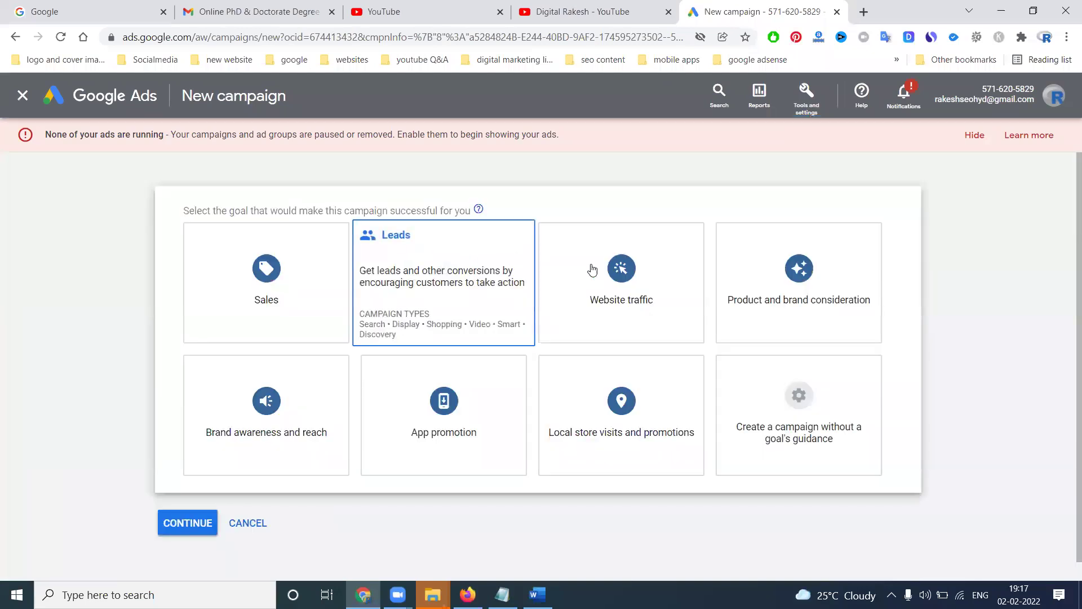
pyautogui.click(768, 392)
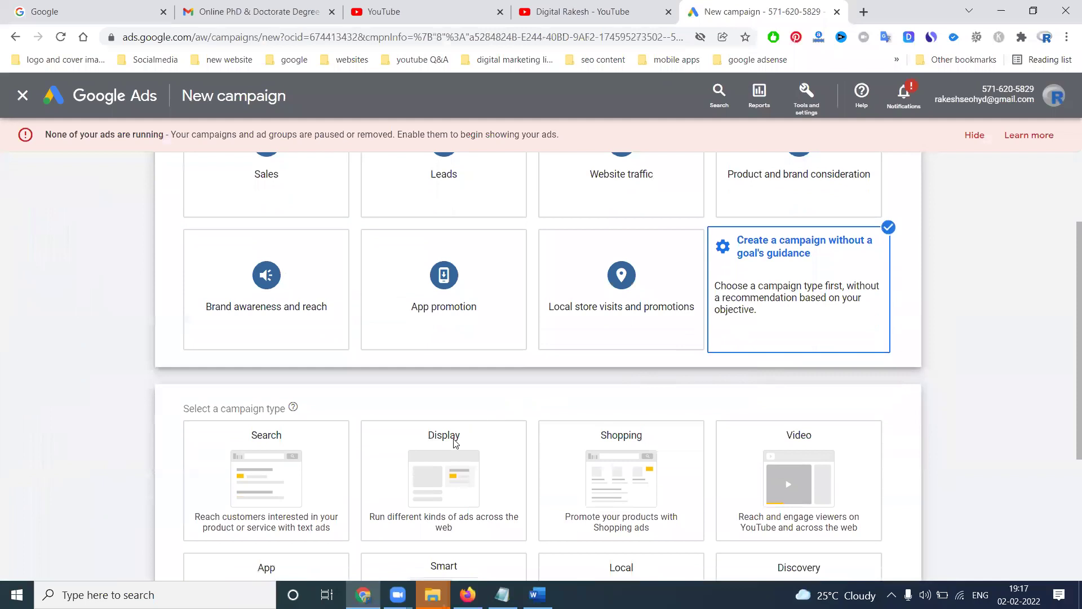
pyautogui.scroll(-4, 458, 440)
pyautogui.click(443, 269)
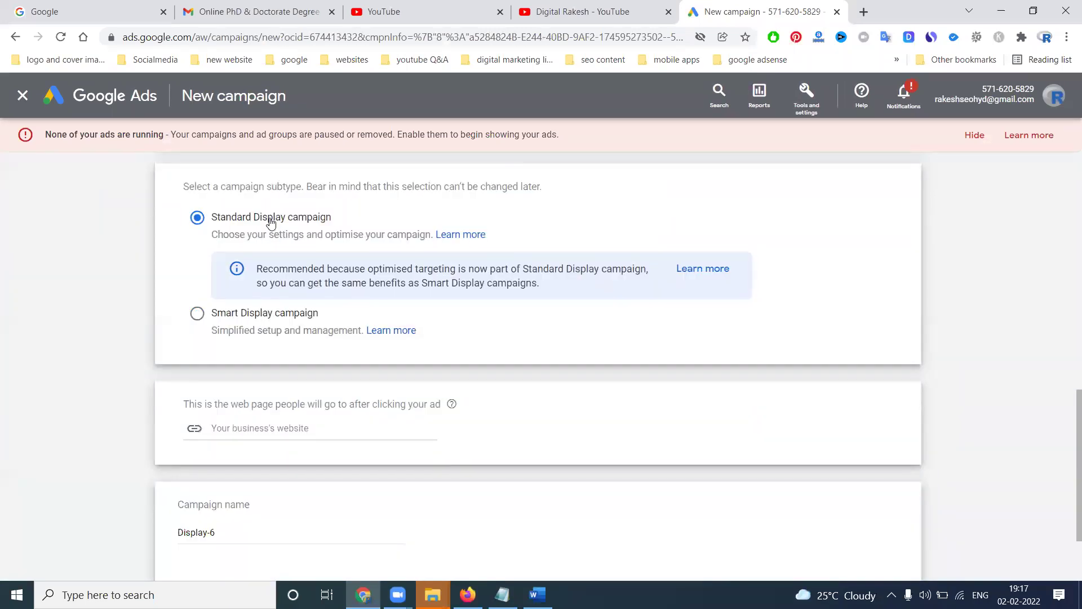
pyautogui.click(263, 314)
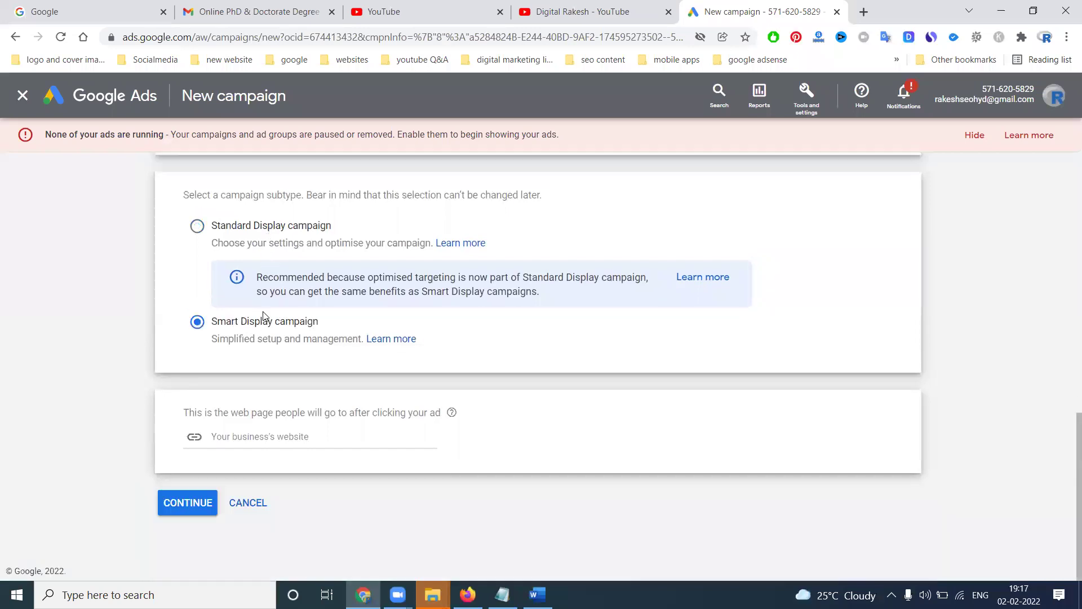
pyautogui.click(241, 231)
pyautogui.scroll(-2, 169, 367)
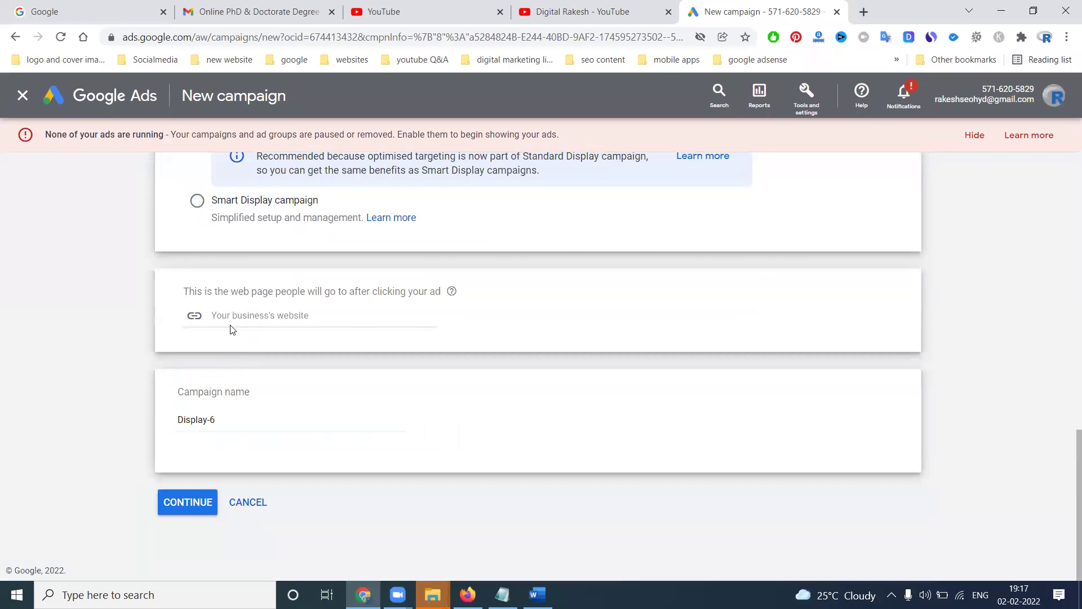
pyautogui.scroll(2, 233, 246)
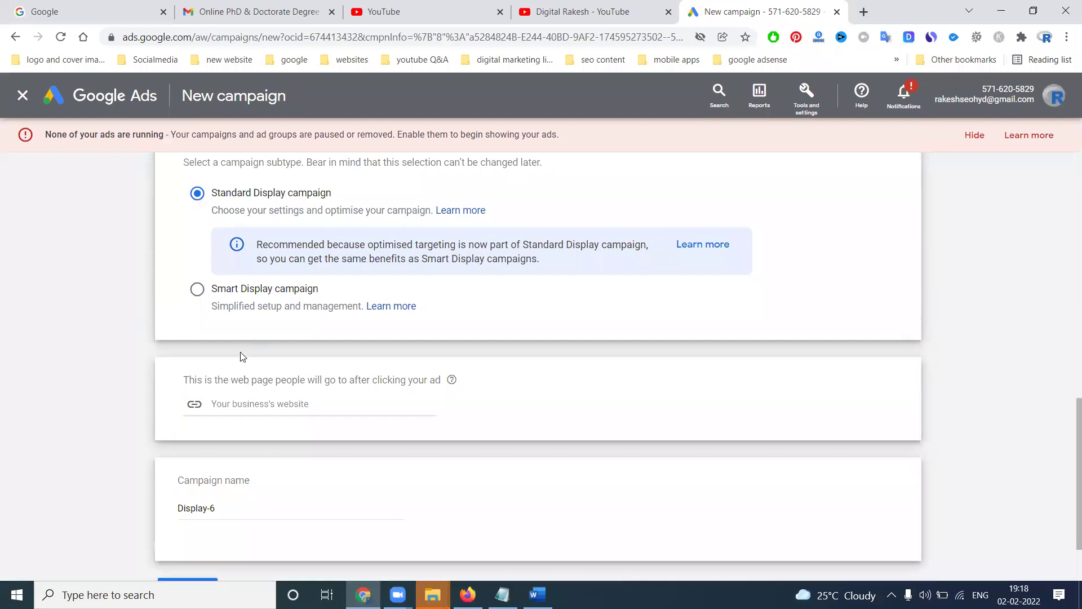
pyautogui.click(863, 11)
pyautogui.write('r')
pyautogui.press('Return')
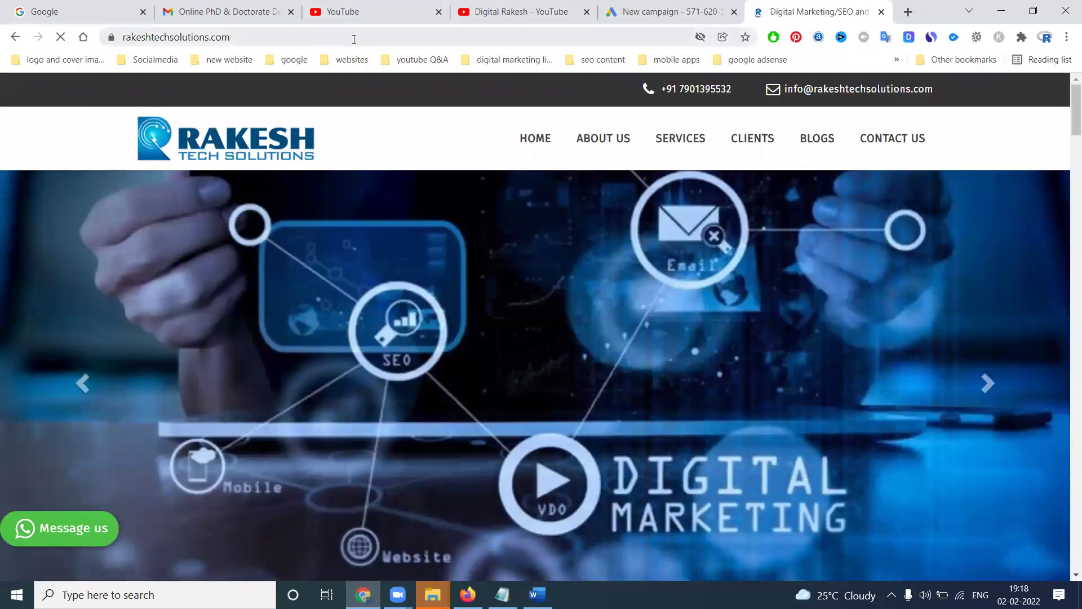
pyautogui.hotkey('ctrl', 'l')
pyautogui.hotkey('ctrl', 'c')
pyautogui.click(671, 6)
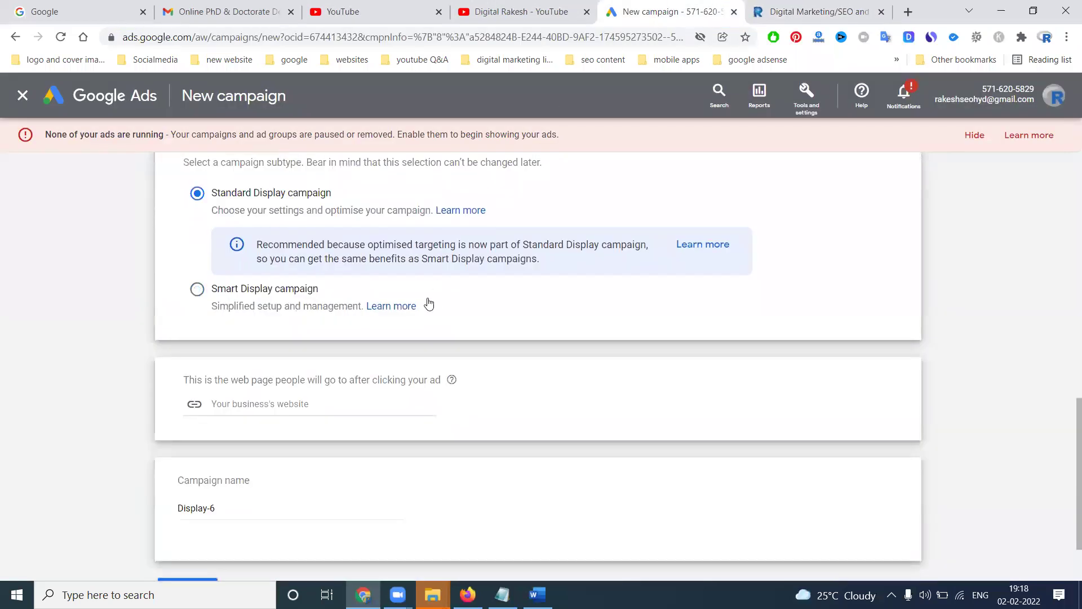
pyautogui.click(283, 405)
pyautogui.hotkey('ctrl', 'v')
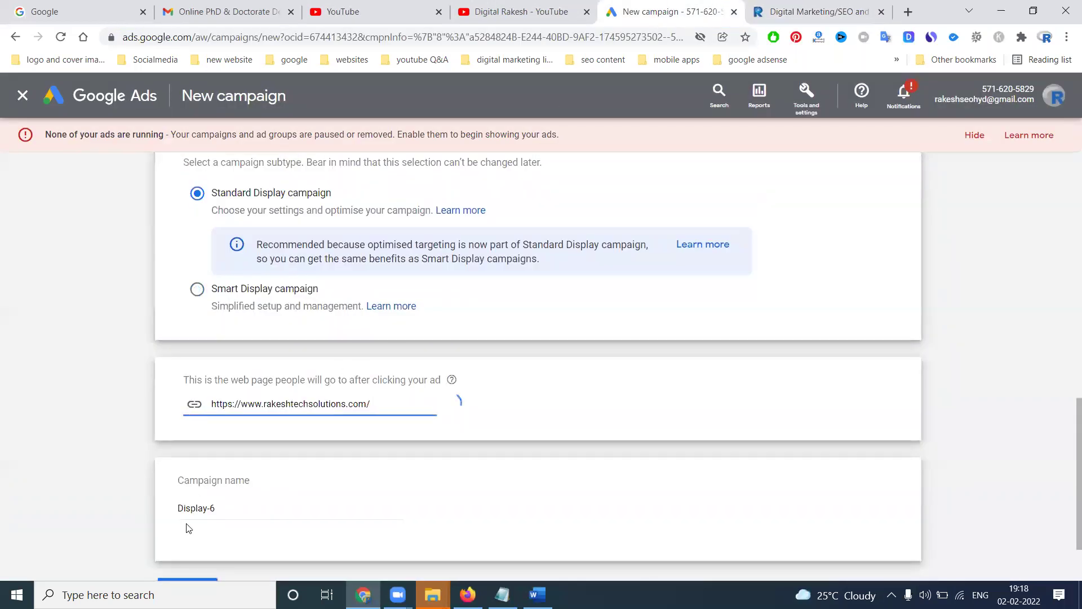
# - Continue to the campaign settings with a new campaign instead of a saved draft
pyautogui.scroll(-2, 225, 463)
pyautogui.click(185, 502)
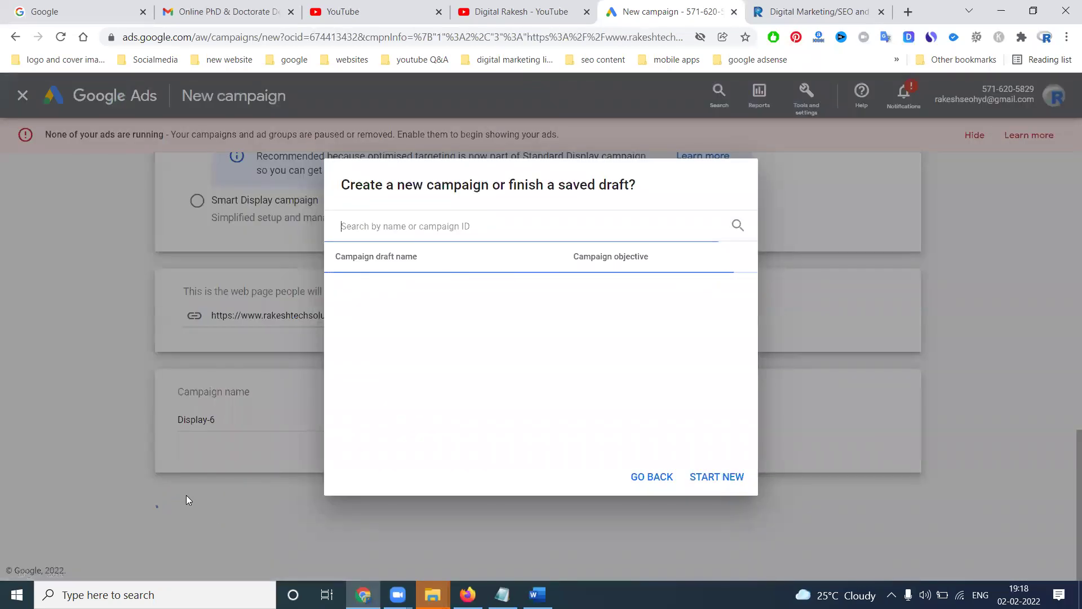
pyautogui.click(725, 477)
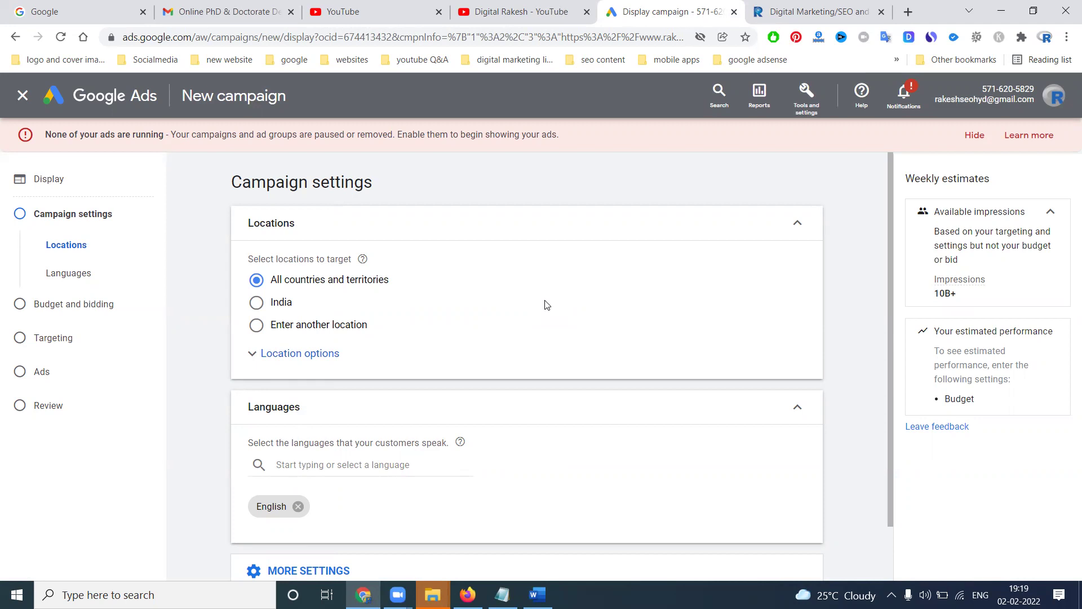
# - Target the campaign at the city of Hyderabad, Telangana, India
pyautogui.click(324, 326)
pyautogui.write('hyderabad')
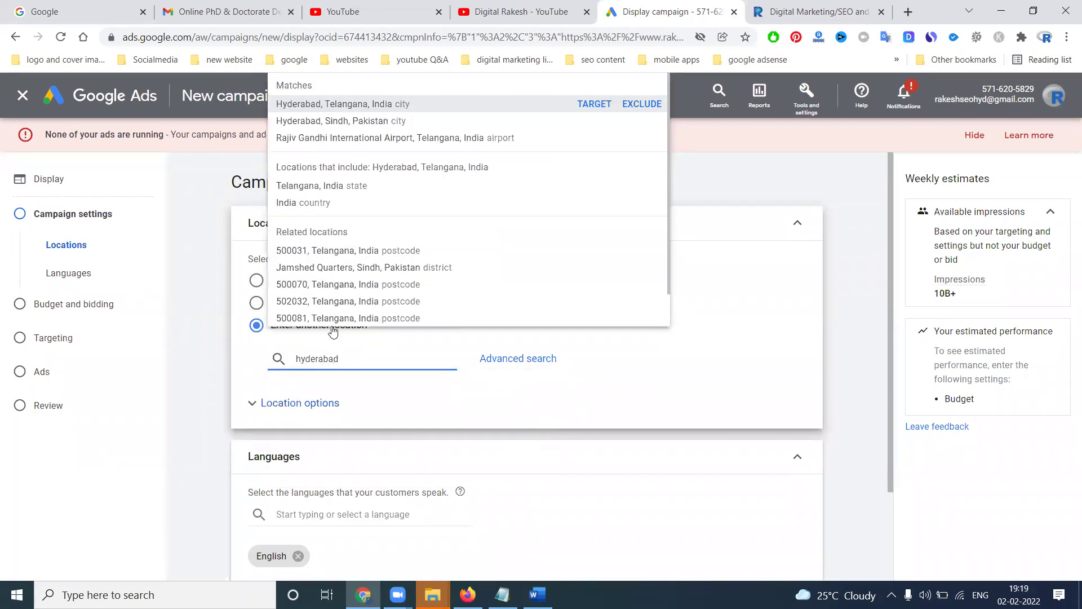
pyautogui.click(594, 104)
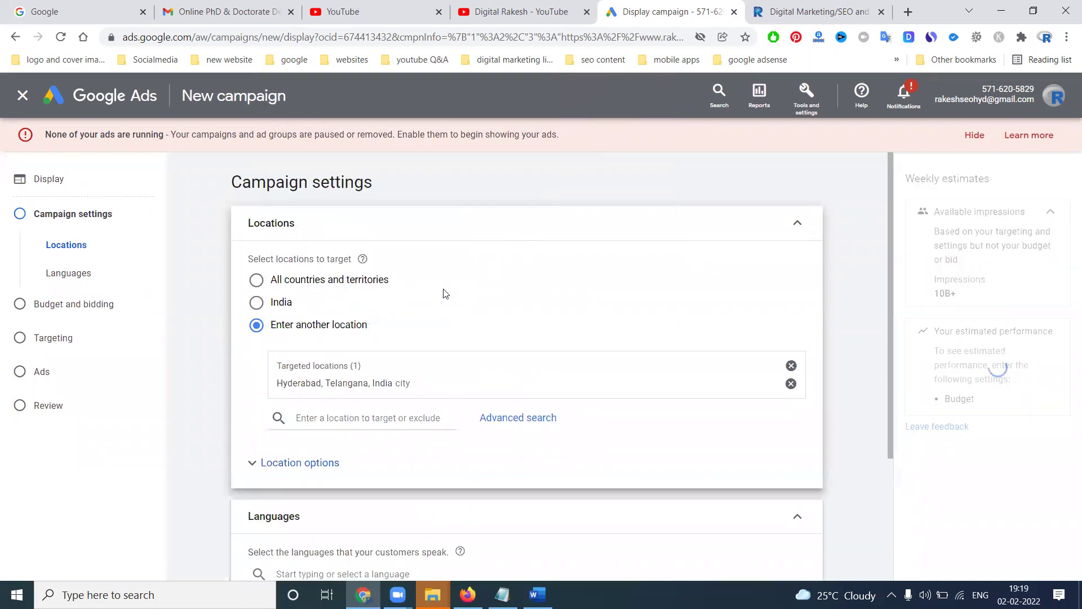
# - Look through the languages available for the campaign's customers
pyautogui.scroll(-3, 443, 296)
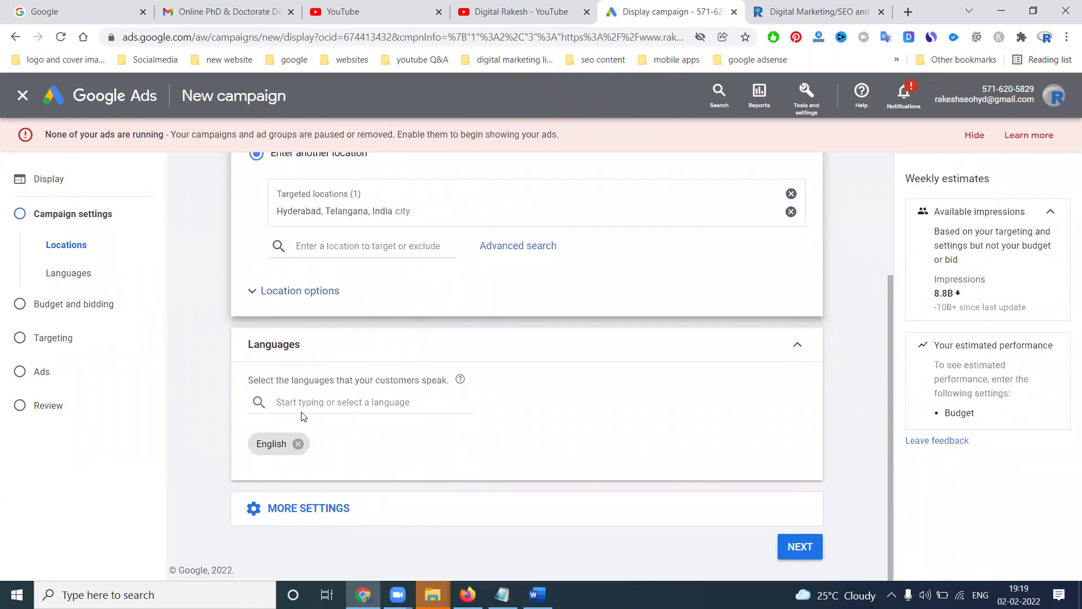
pyautogui.click(303, 405)
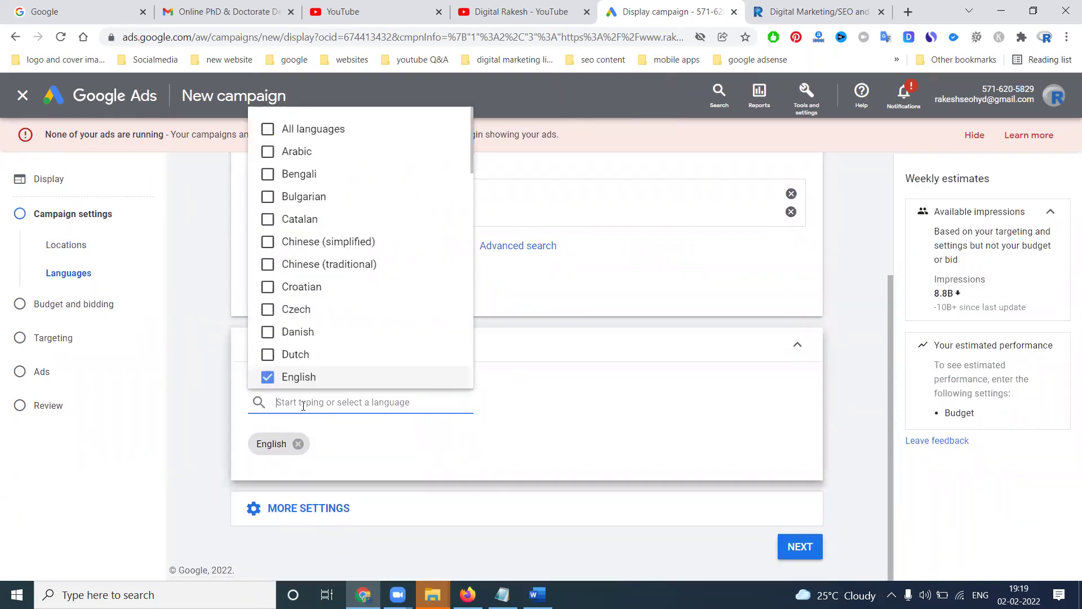
pyautogui.click(213, 417)
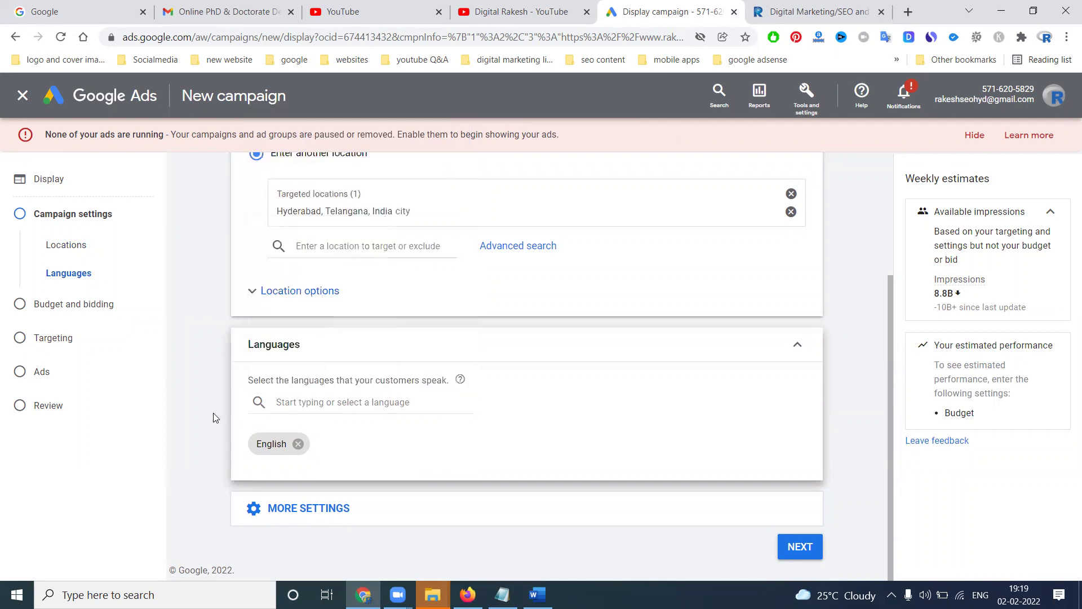
pyautogui.click(274, 508)
pyautogui.scroll(-4, 212, 383)
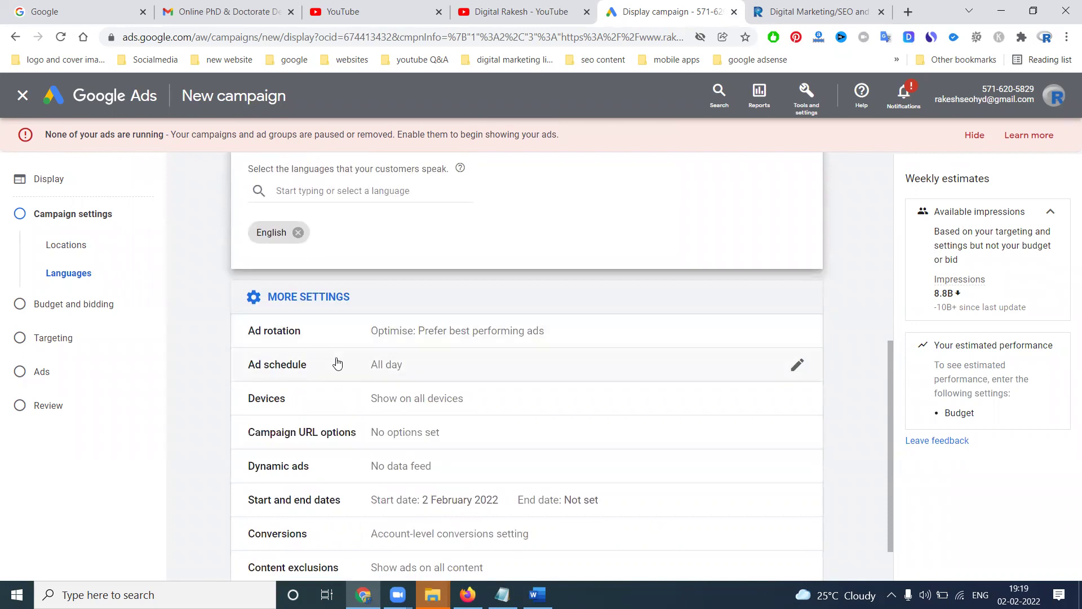
pyautogui.scroll(-1, 340, 400)
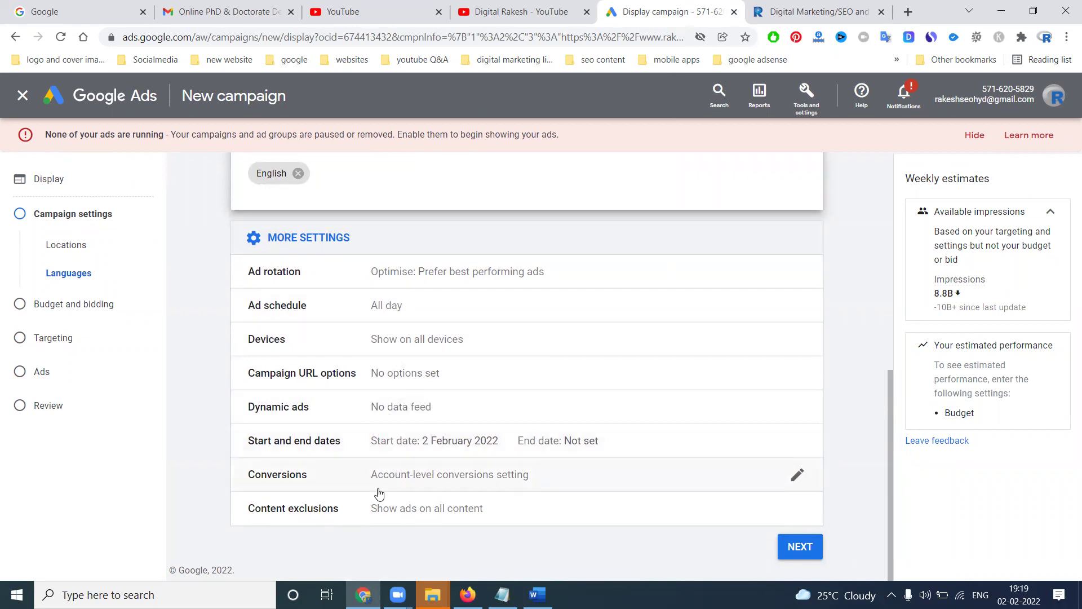
pyautogui.click(795, 477)
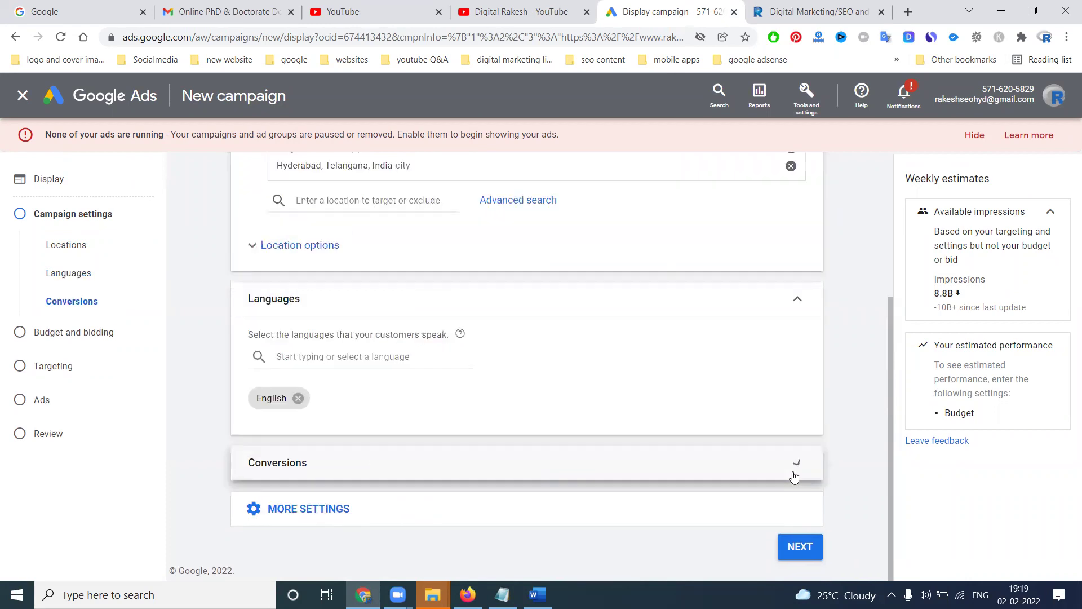
pyautogui.click(330, 451)
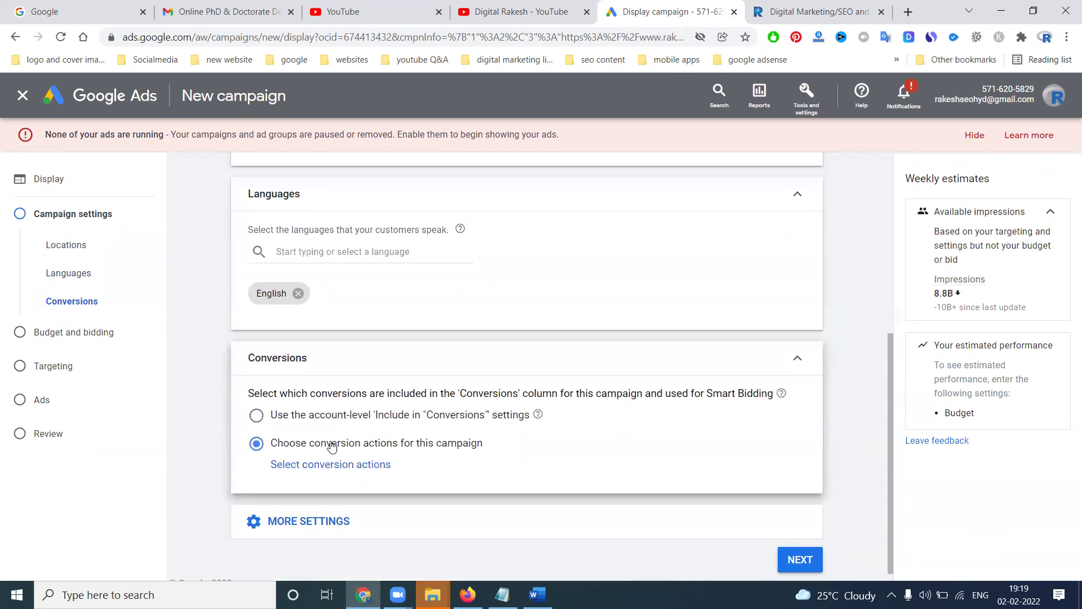
pyautogui.click(330, 463)
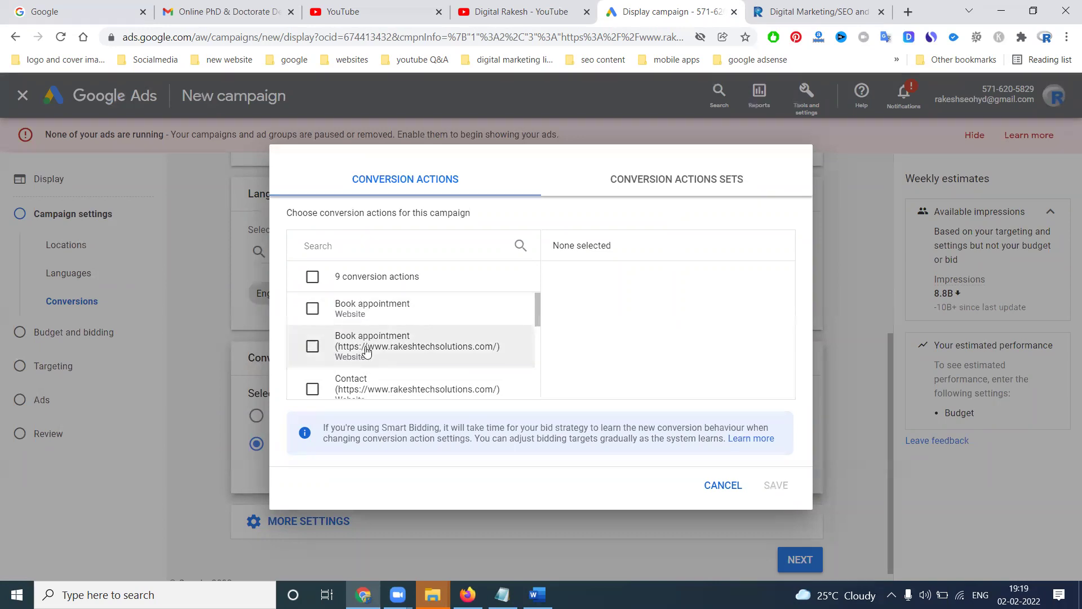
pyautogui.click(312, 345)
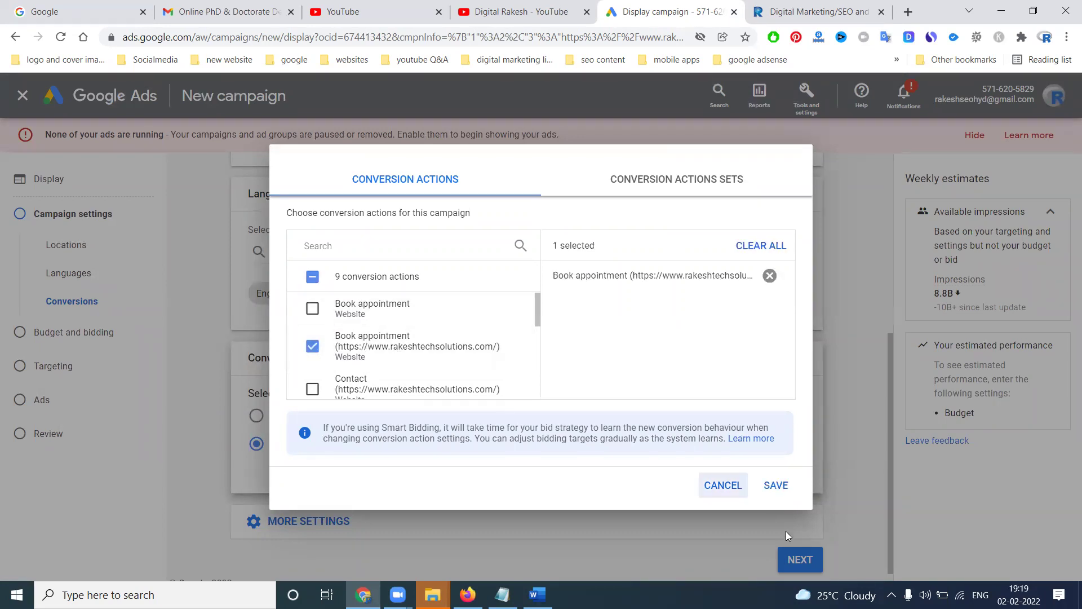
pyautogui.click(775, 488)
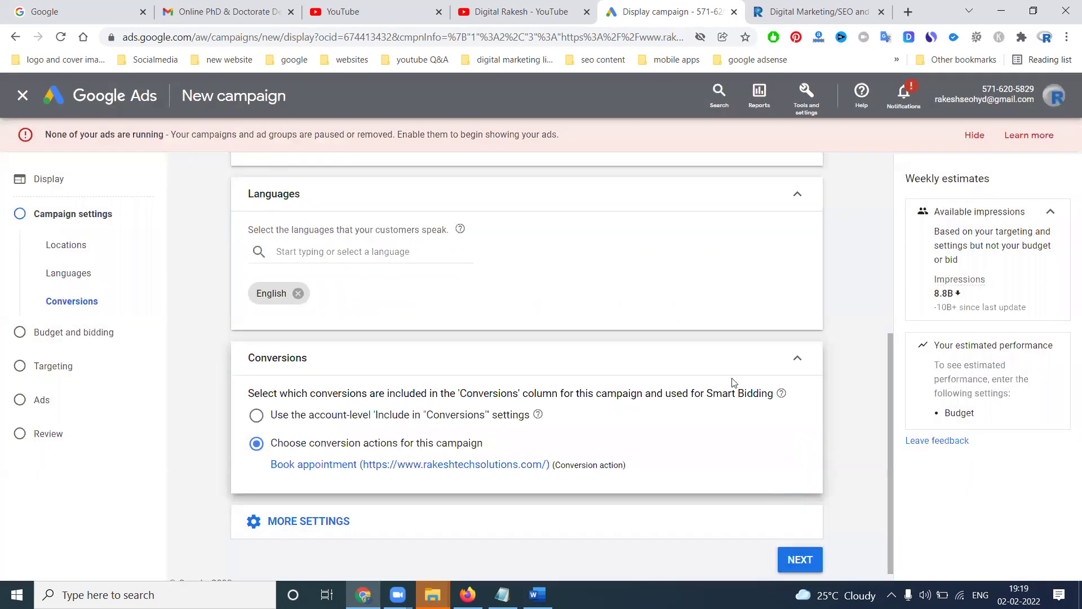
pyautogui.click(775, 7)
pyautogui.click(671, 11)
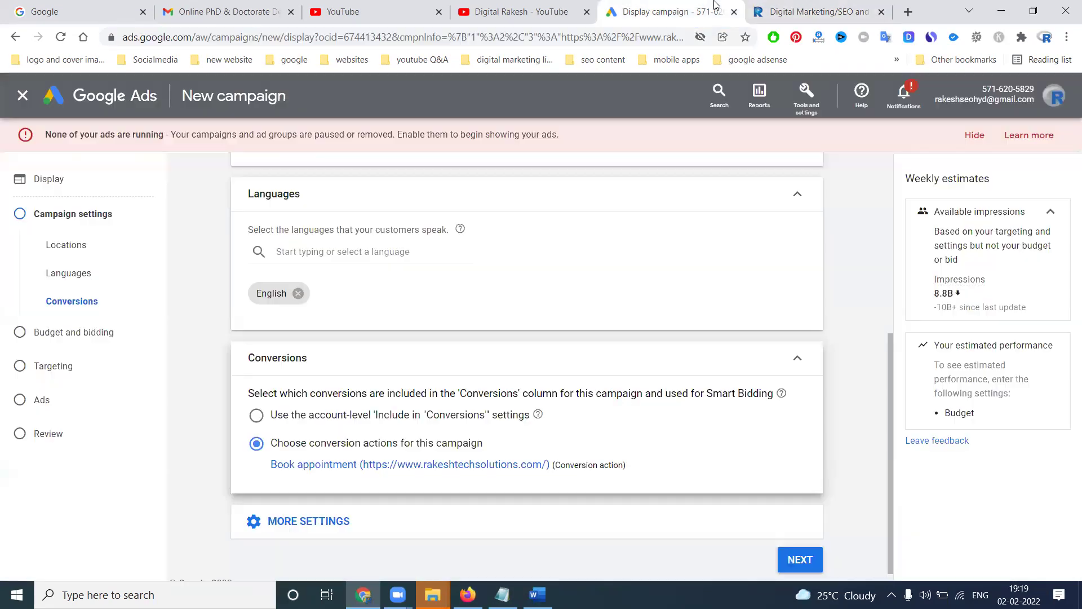
pyautogui.scroll(-1, 265, 446)
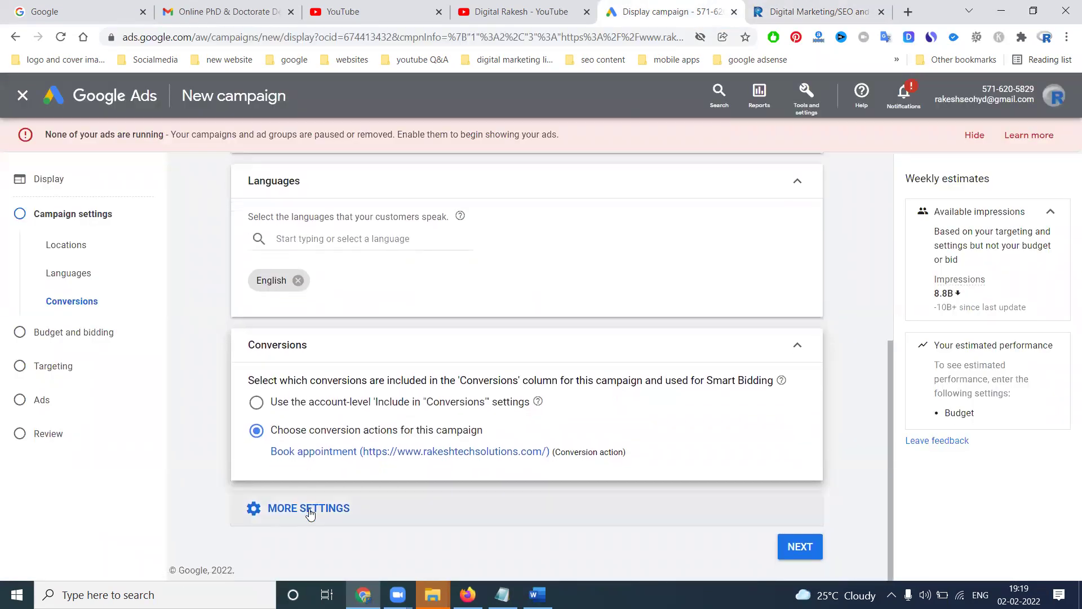
# - Review the additional campaign settings, such as ad rotation, schedule and devices, and continue to budget and bidding
pyautogui.click(309, 513)
pyautogui.scroll(-4, 481, 407)
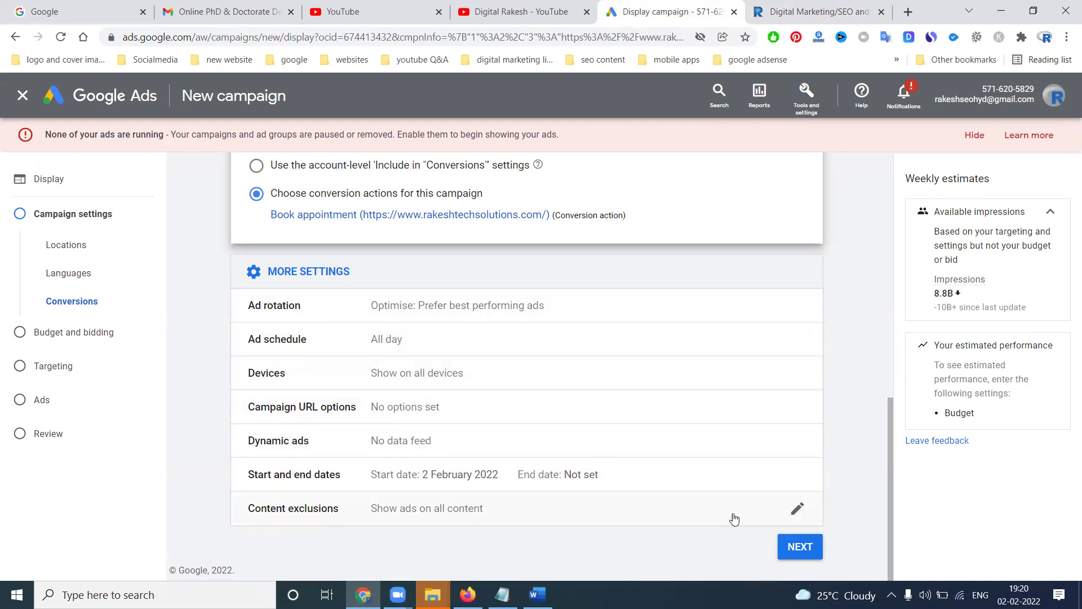
pyautogui.click(792, 549)
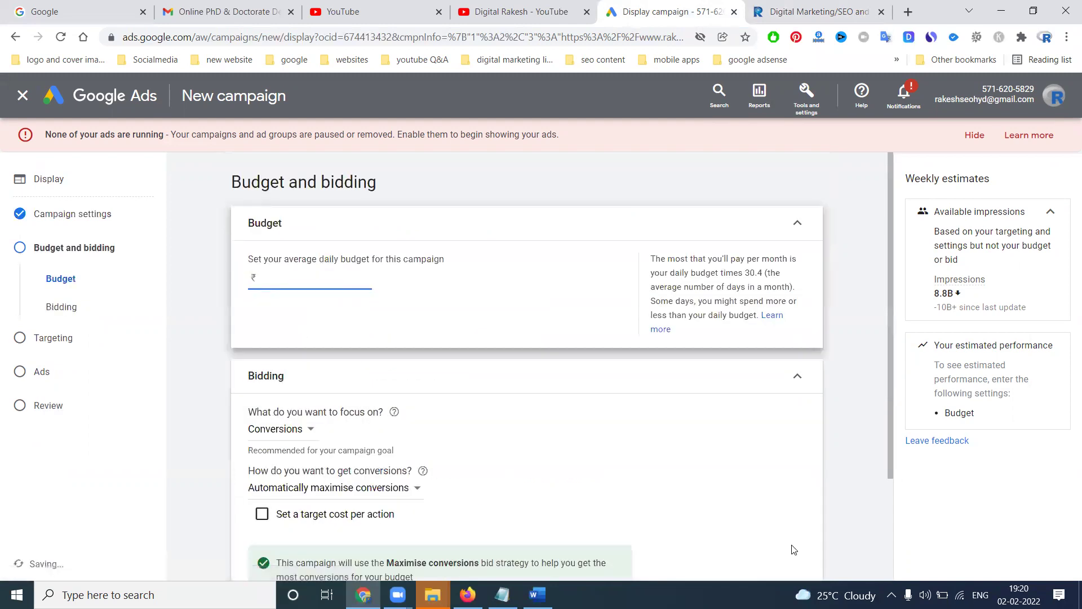
# - Try average daily budgets of ₹1,500 and ₹500 to compare the campaign's estimated performance
pyautogui.write('1500')
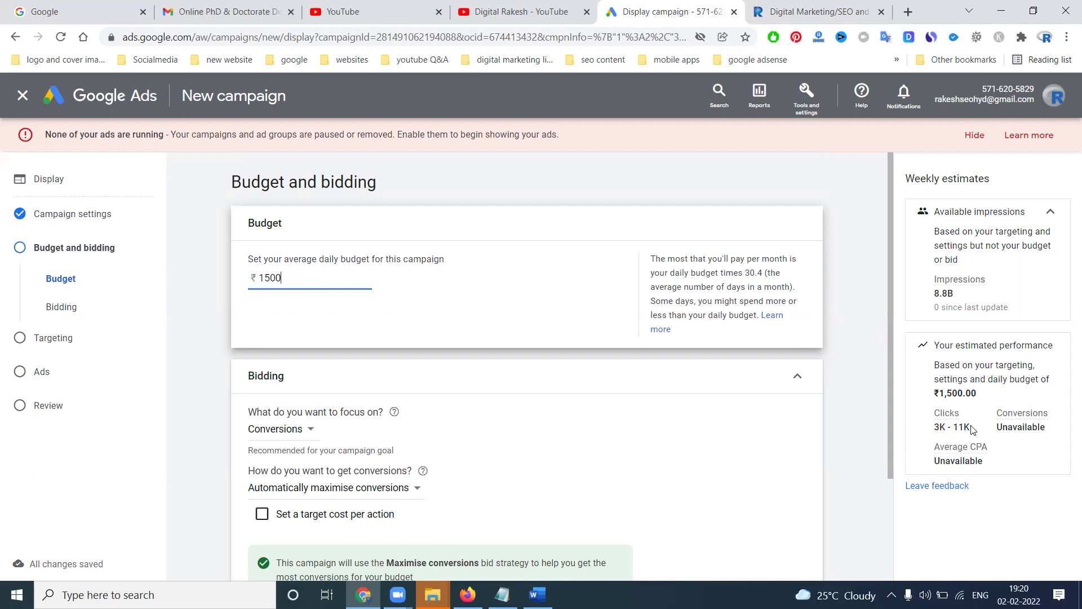
pyautogui.doubleClick(315, 277)
pyautogui.write('500')
# - Set the campaign's average daily budget to ₹1,200
pyautogui.doubleClick(286, 276)
pyautogui.write('1200')
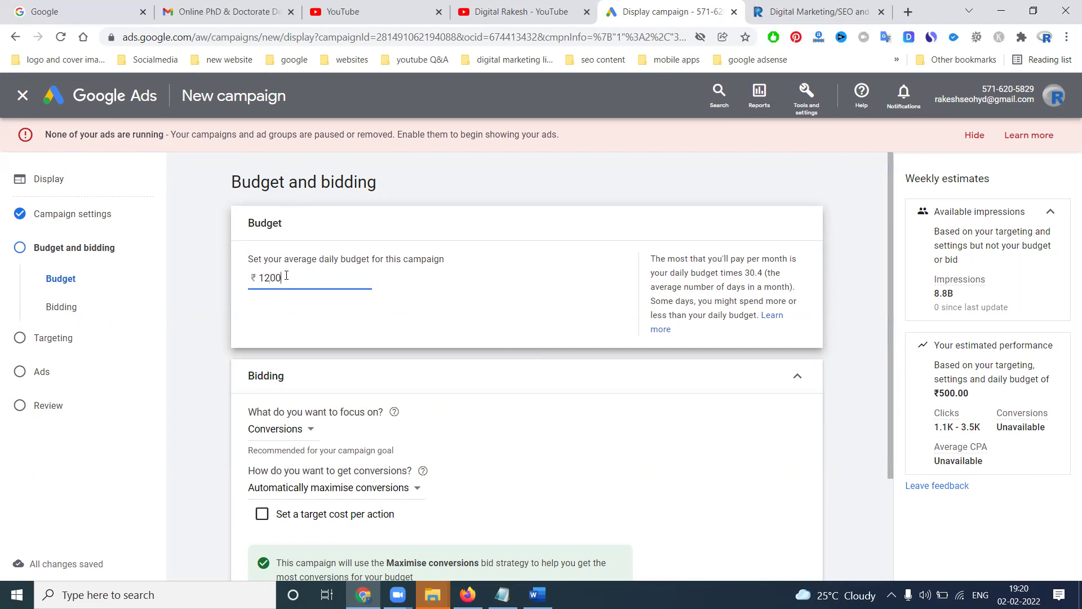
pyautogui.click(304, 313)
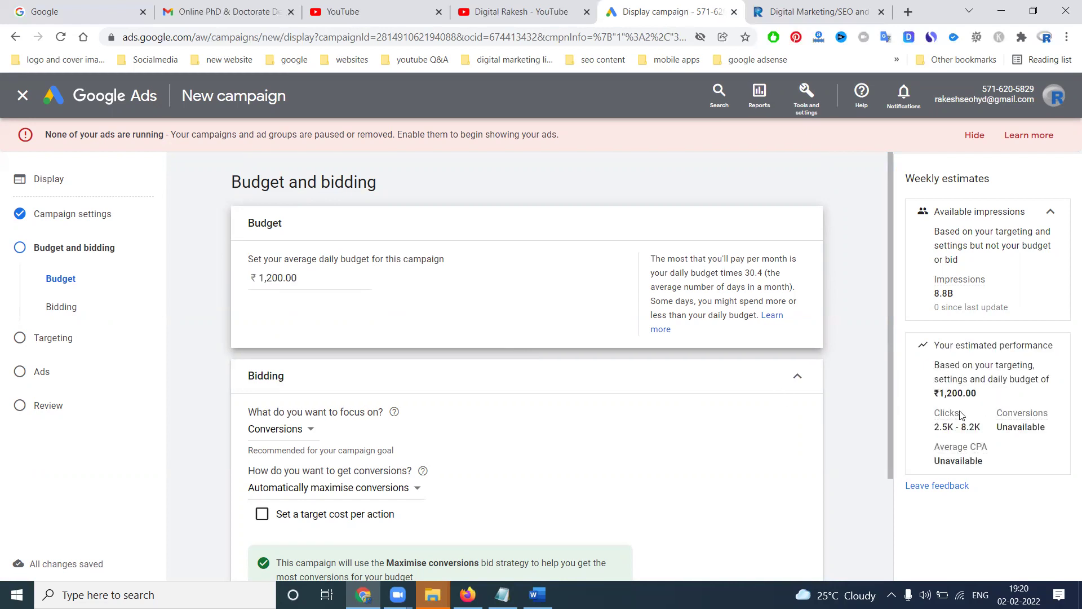
# - Try Viewable impressions as the bidding focus and switch the focus back to Conversions
pyautogui.scroll(-3, 549, 396)
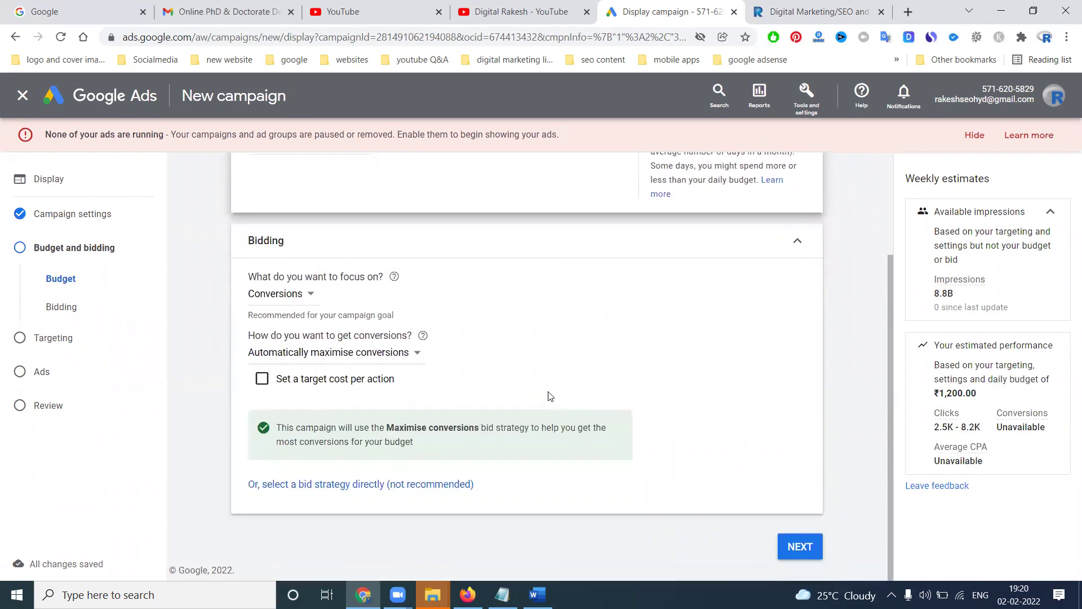
pyautogui.click(294, 294)
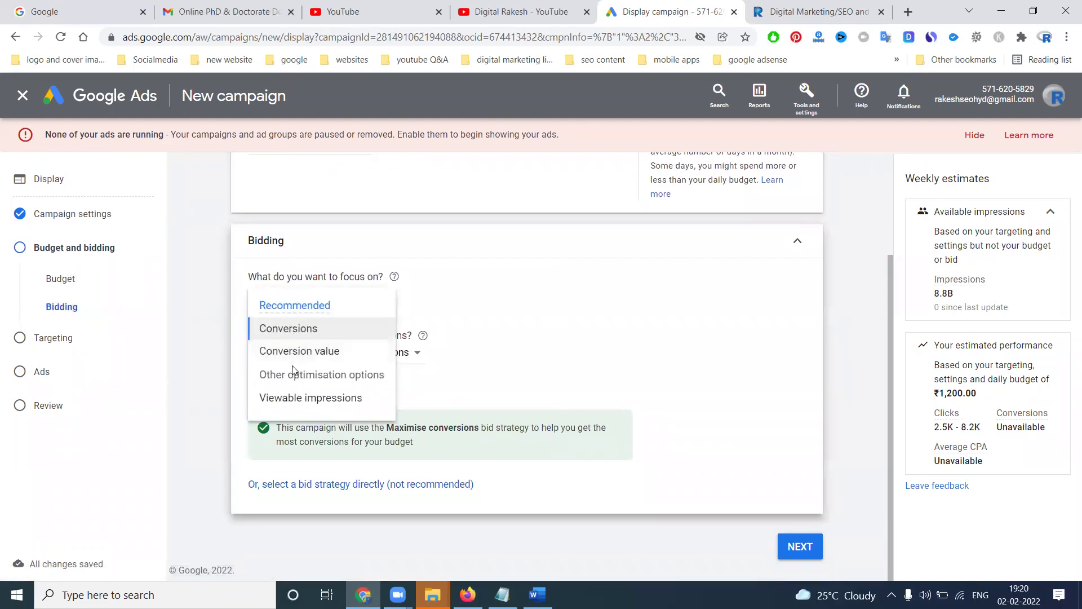
pyautogui.click(292, 397)
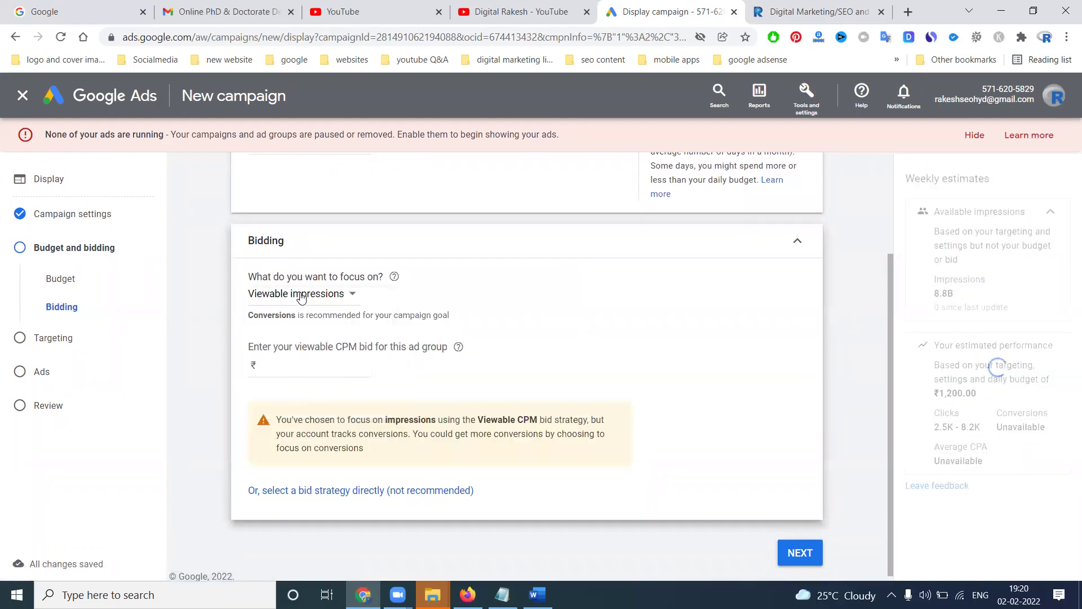
pyautogui.click(301, 295)
pyautogui.click(303, 330)
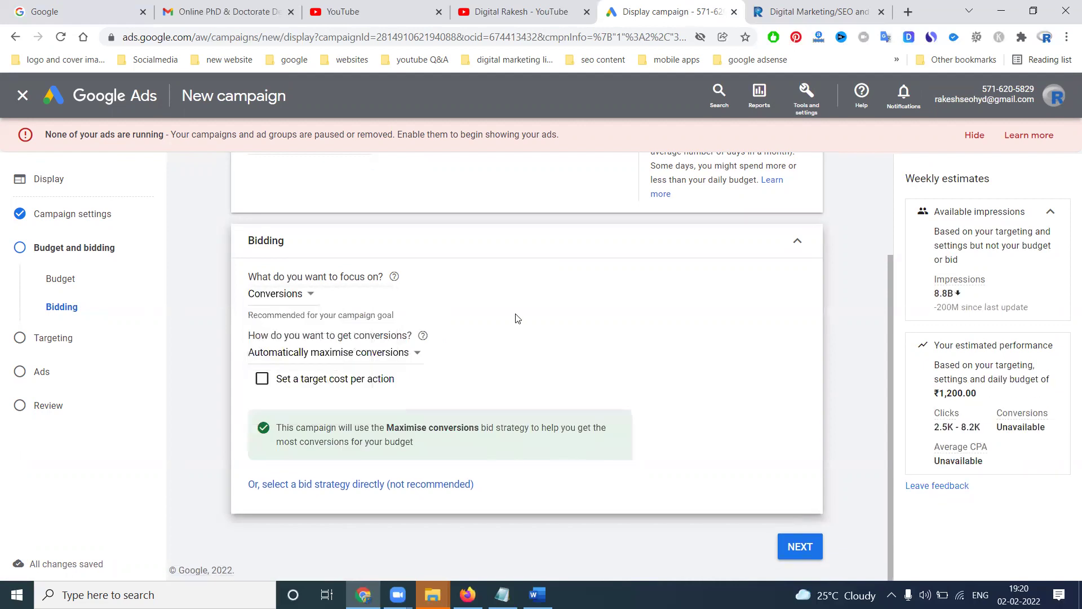
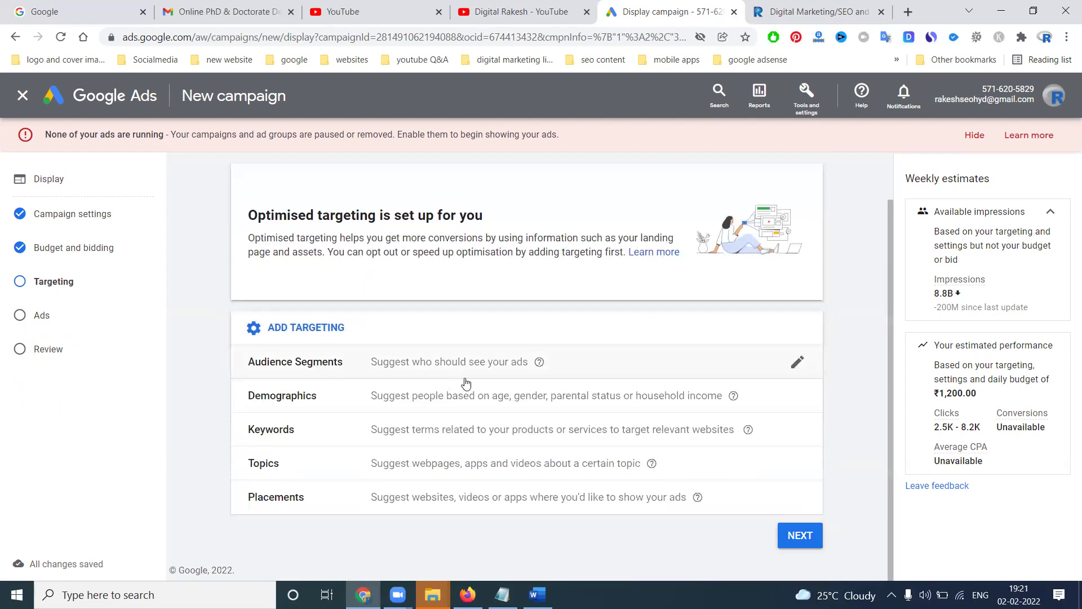
# - Open the audience segments for editing in the campaign's targeting
pyautogui.click(798, 364)
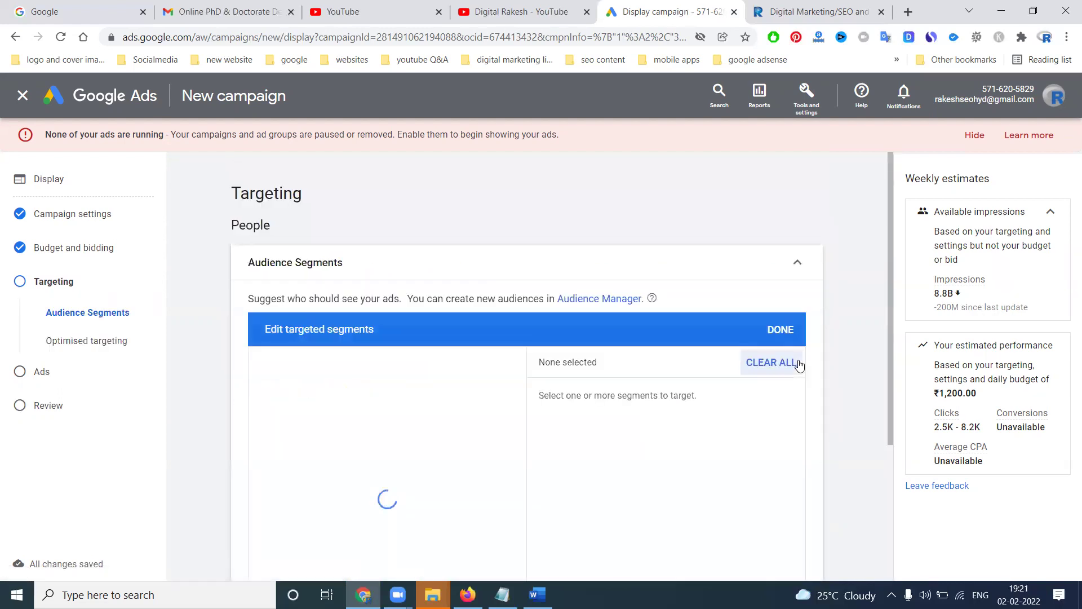
pyautogui.moveTo(356, 341)
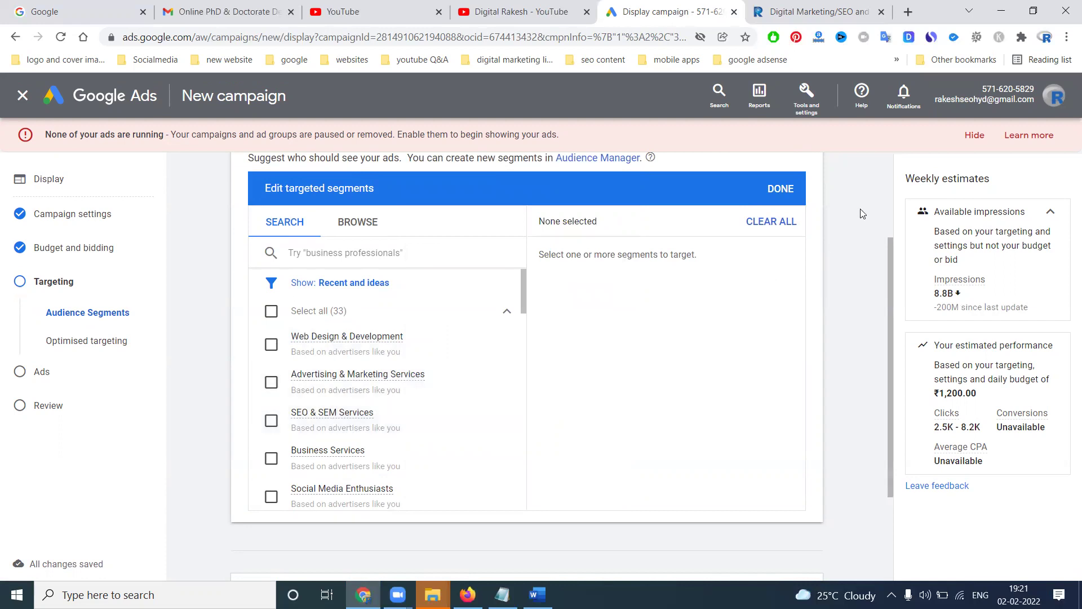
# - Open Audience manager from the shared library in a separate browser tab and view the account's data segments
pyautogui.click(803, 107)
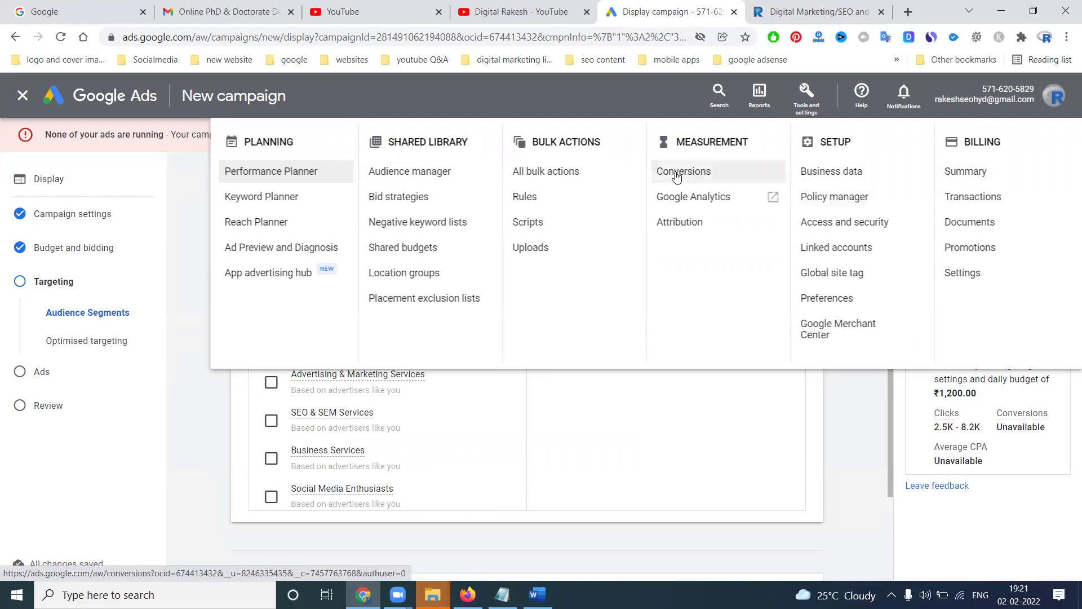
pyautogui.rightClick(399, 177)
pyautogui.click(451, 183)
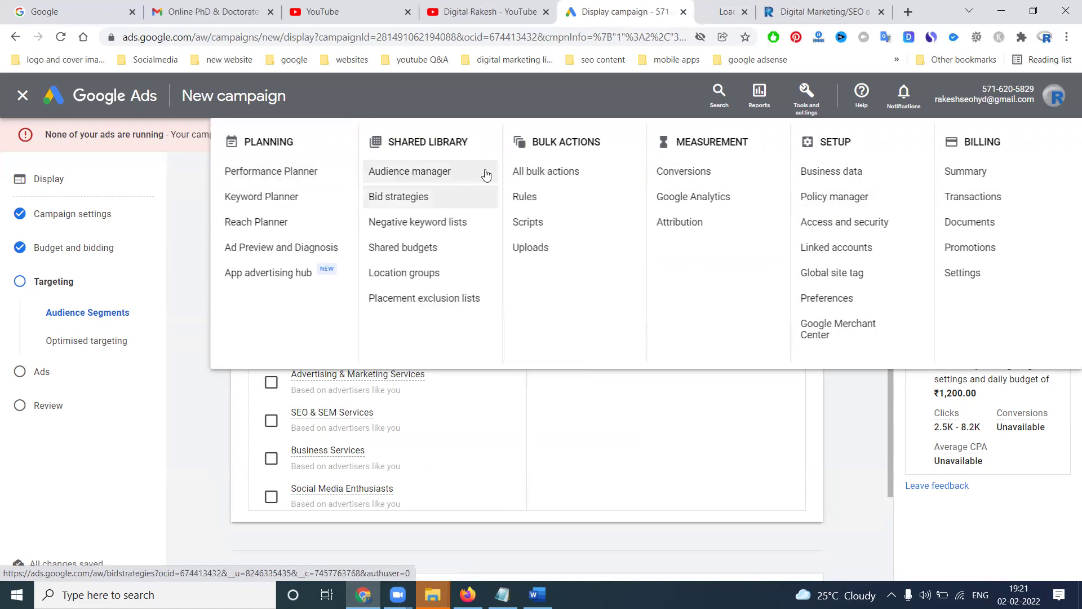
pyautogui.click(697, 10)
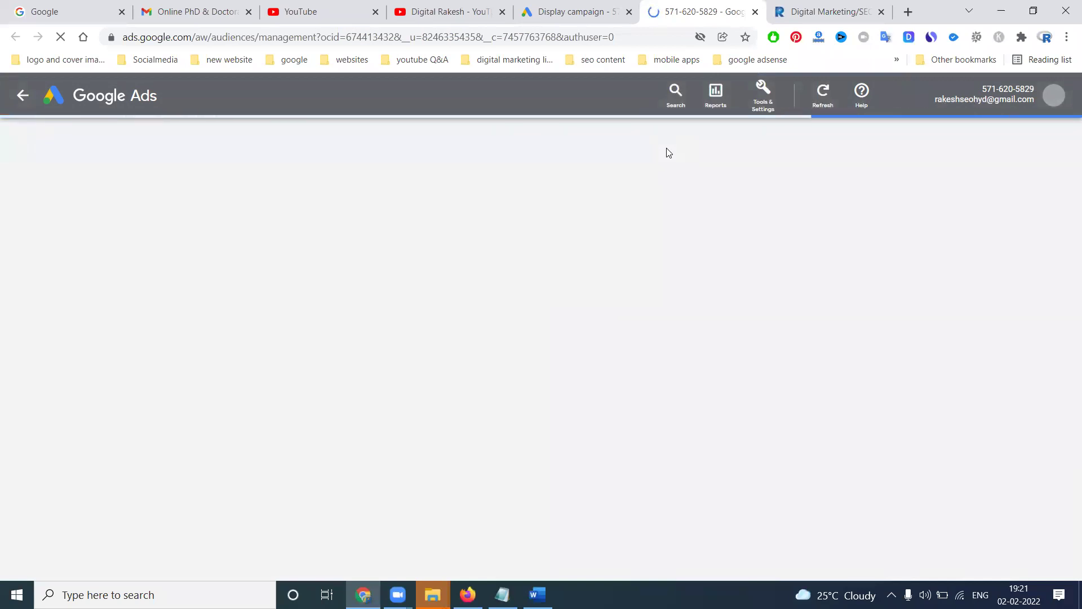
pyautogui.click(585, 13)
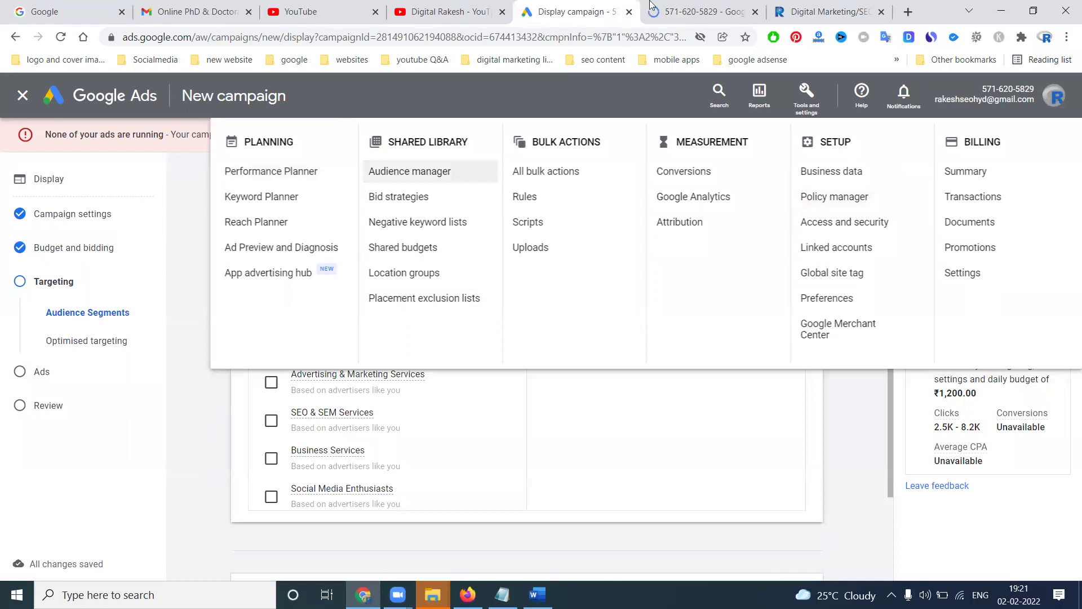
pyautogui.click(703, 12)
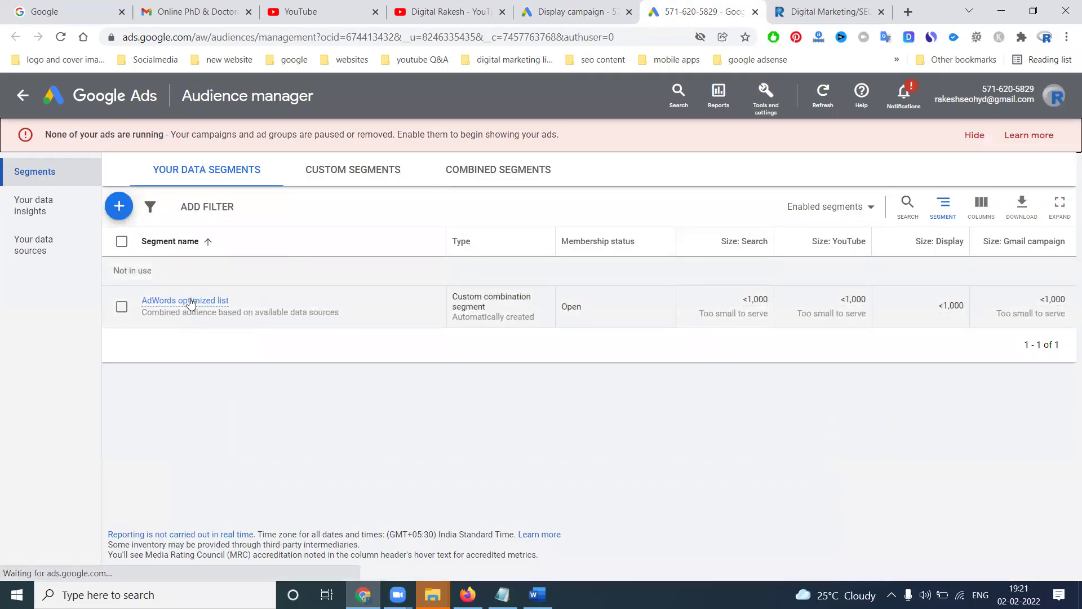
pyautogui.click(122, 208)
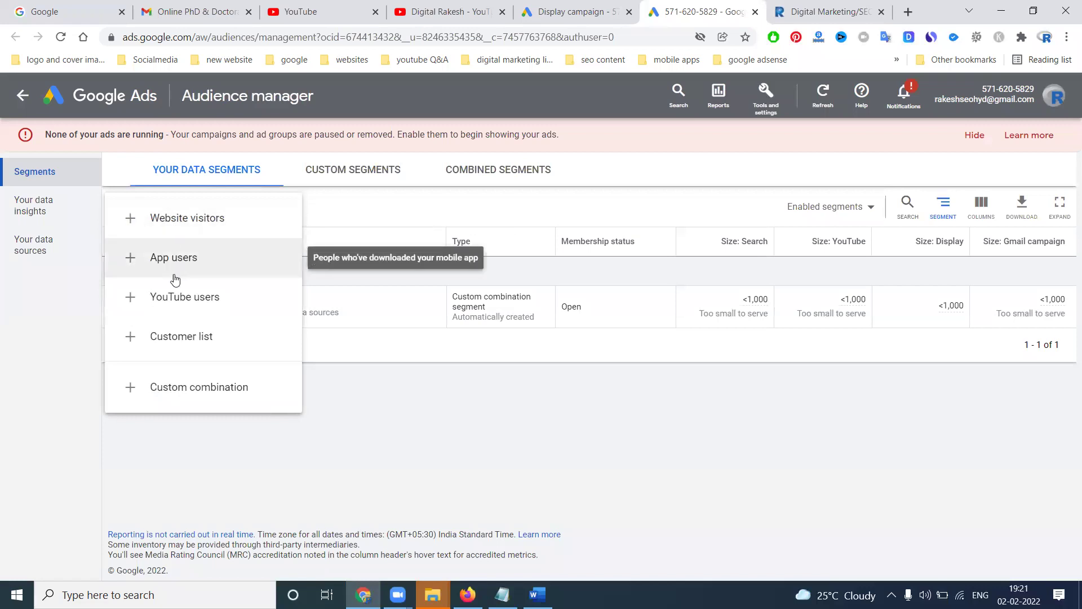
pyautogui.click(130, 309)
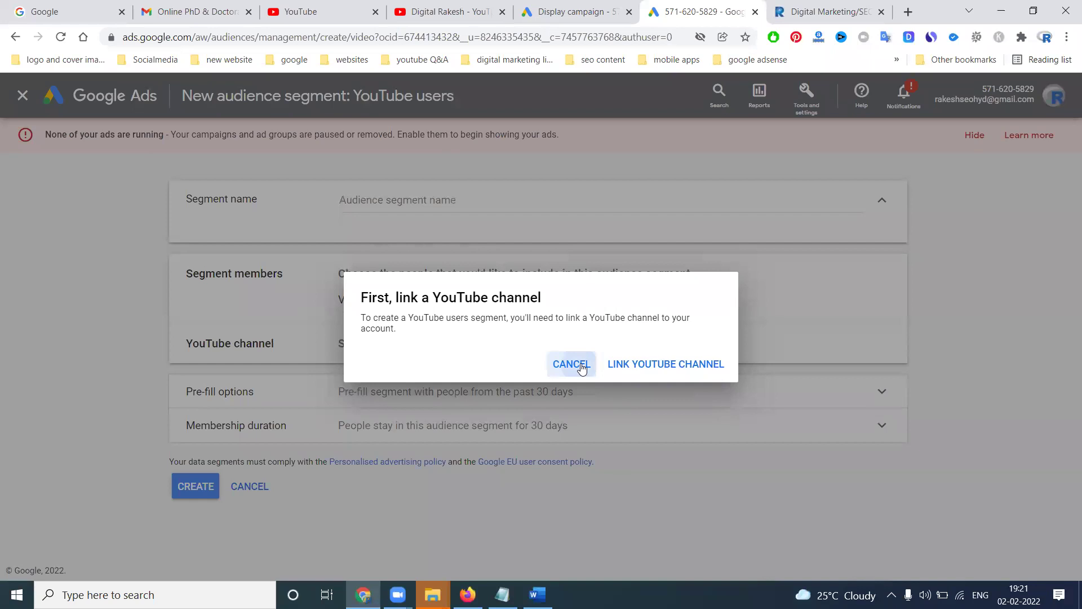
pyautogui.click(570, 364)
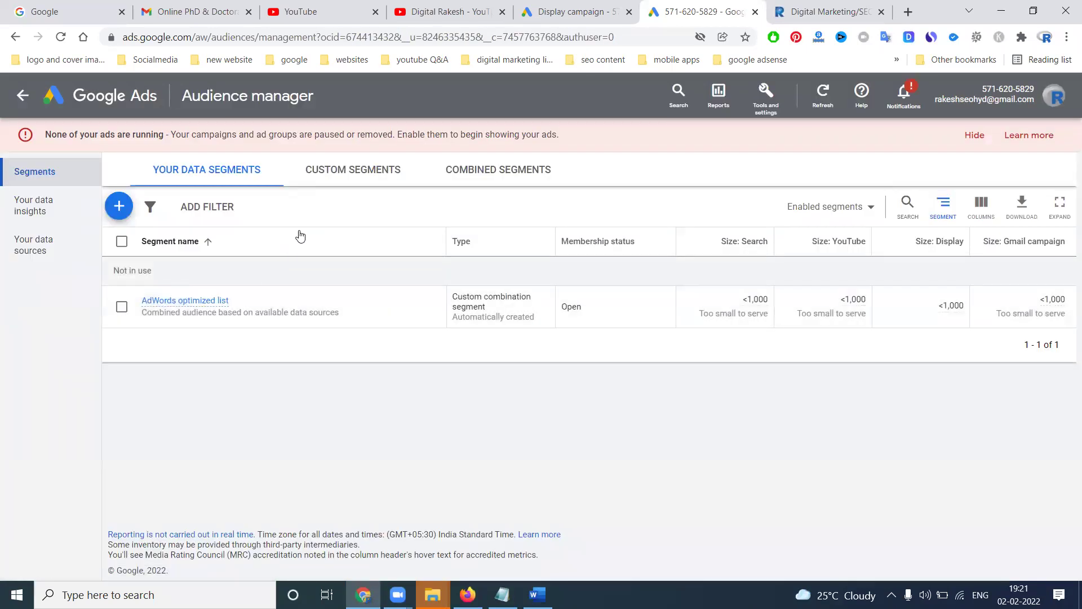
# - View the combined segments in Audience manager and return to the targeted segments editor in the campaign draft
pyautogui.click(446, 171)
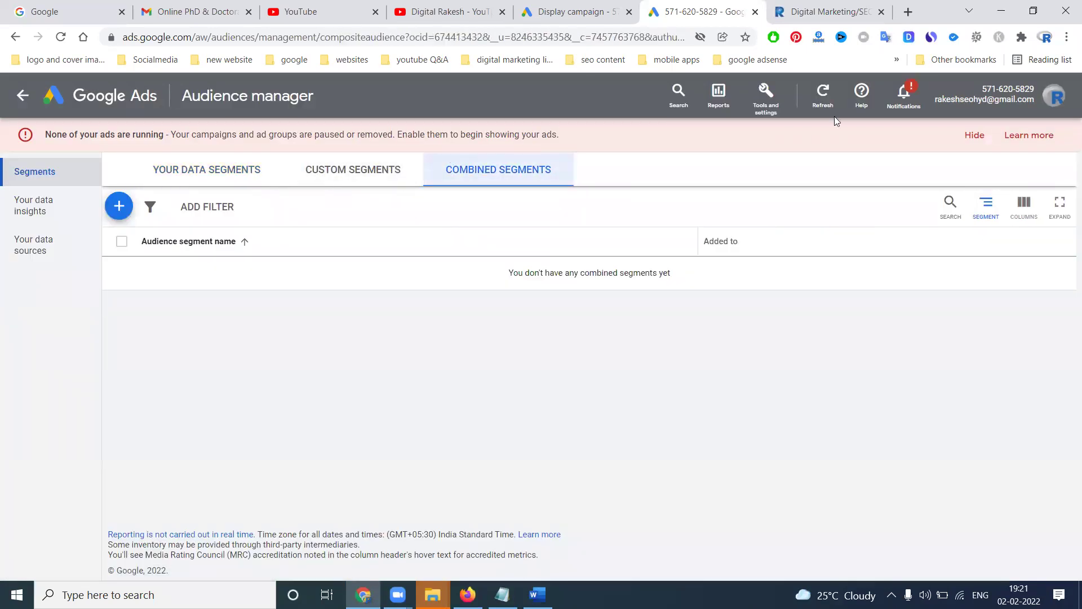
pyautogui.click(768, 108)
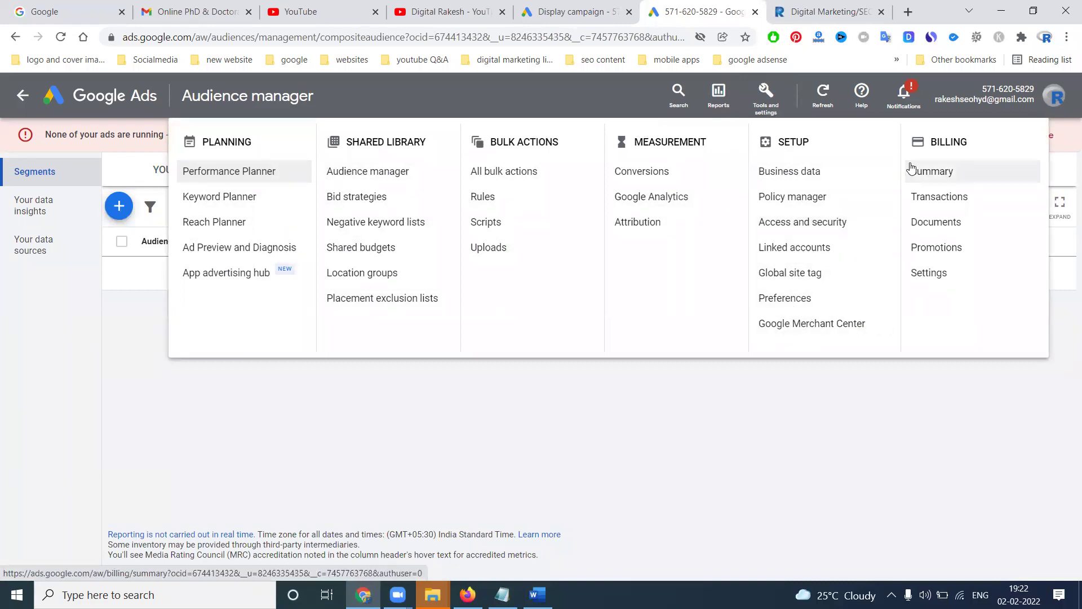
pyautogui.click(919, 366)
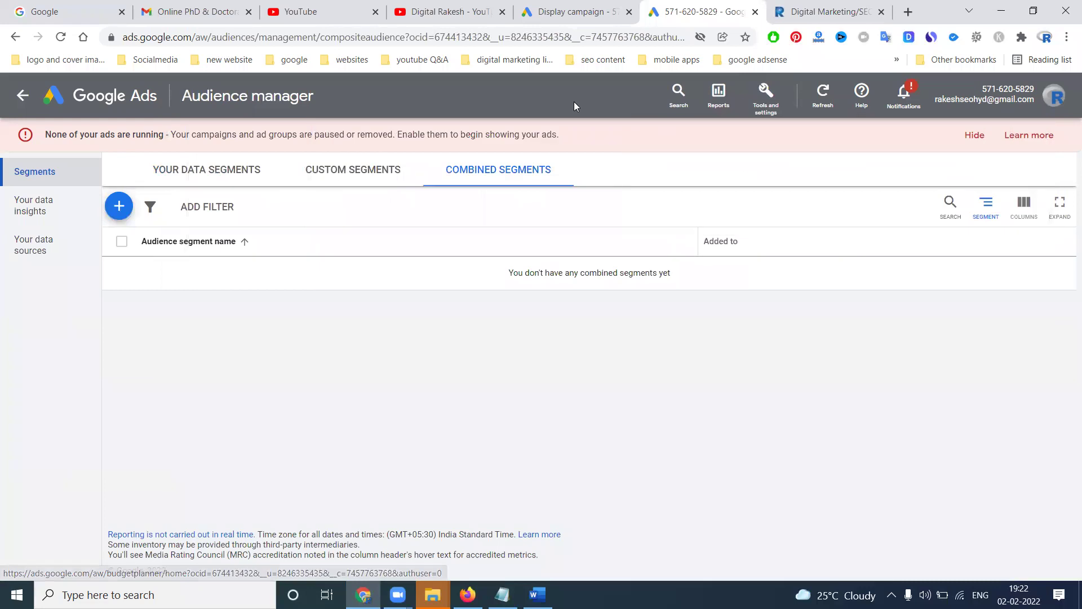
pyautogui.click(564, 11)
pyautogui.click(200, 376)
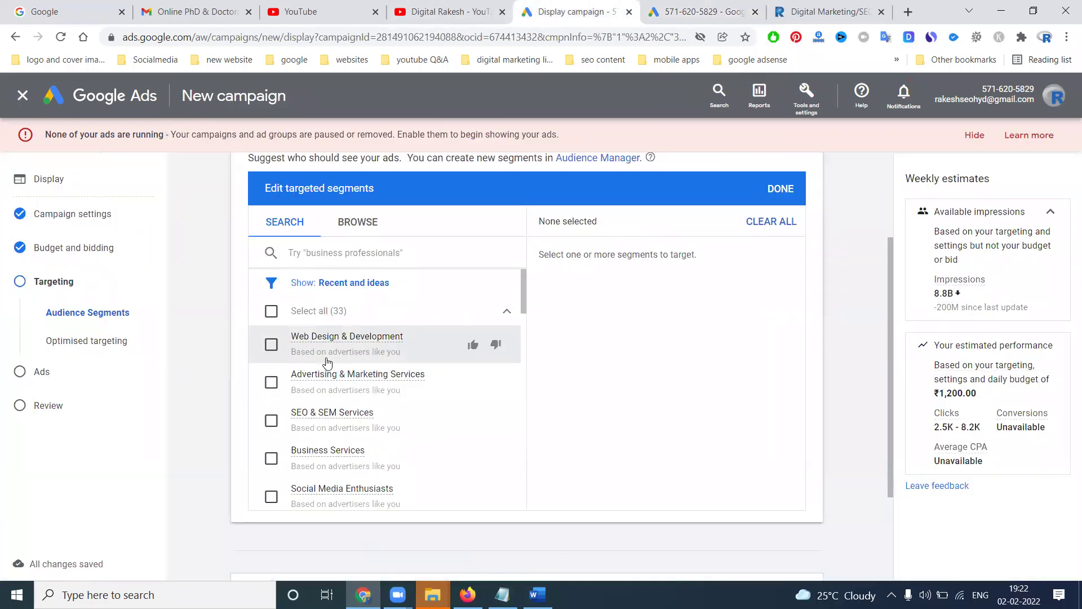
# - Load the Google Ads site in the Audience manager's browser tab, sign in and open the account's campaign overview
pyautogui.click(700, 4)
pyautogui.click(558, 33)
pyautogui.write('adw')
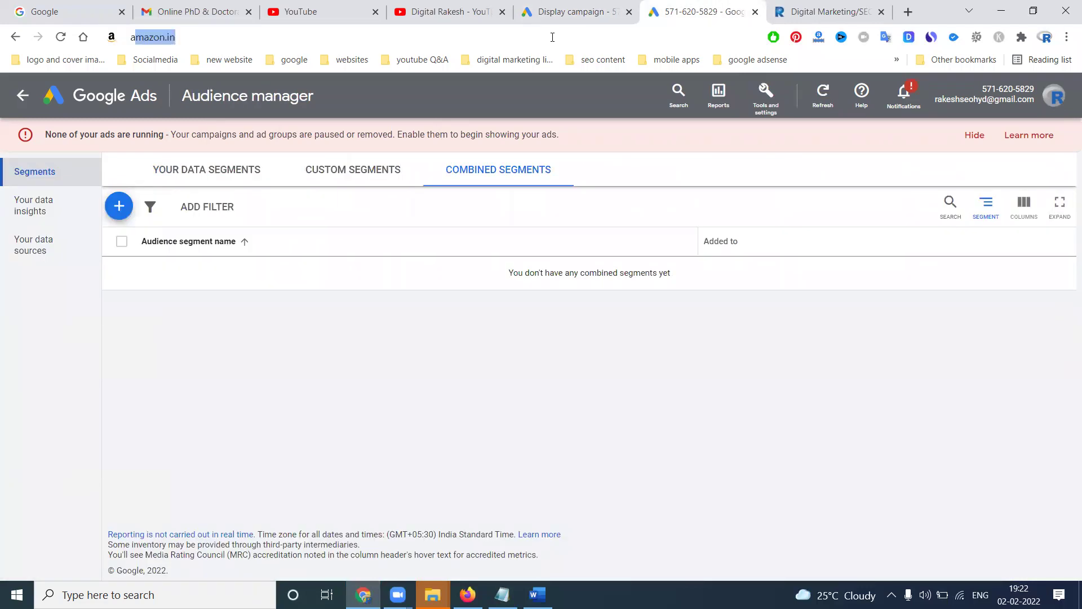
pyautogui.press('Return')
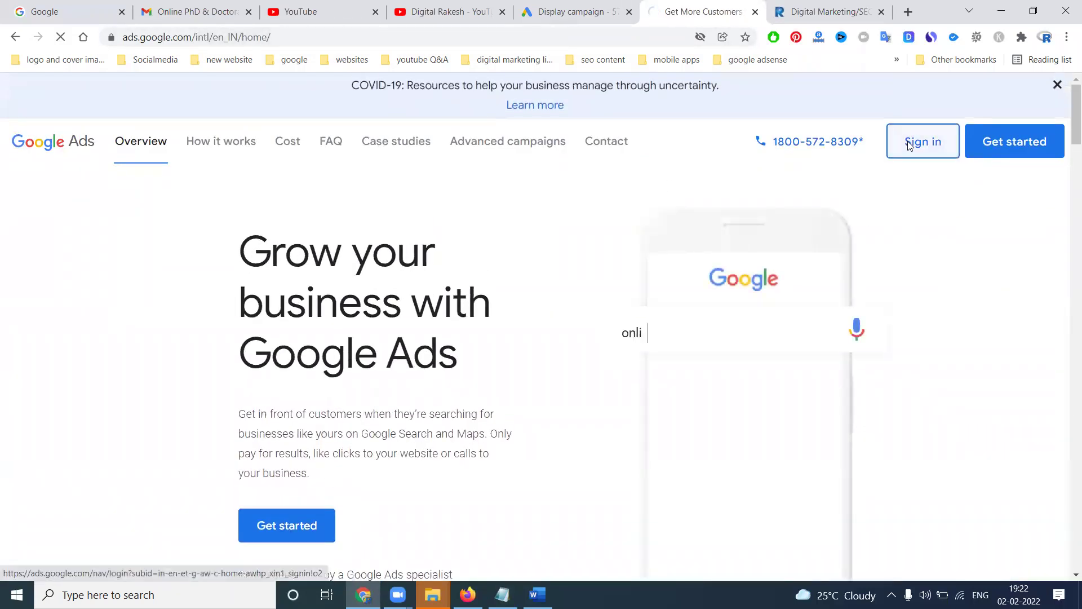
pyautogui.click(912, 143)
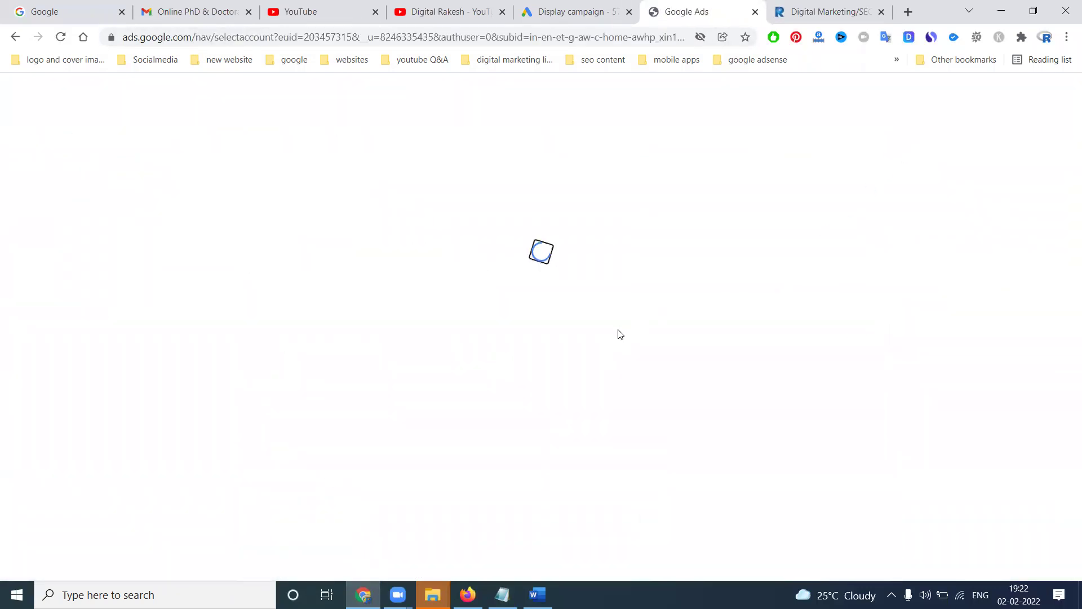
pyautogui.click(498, 376)
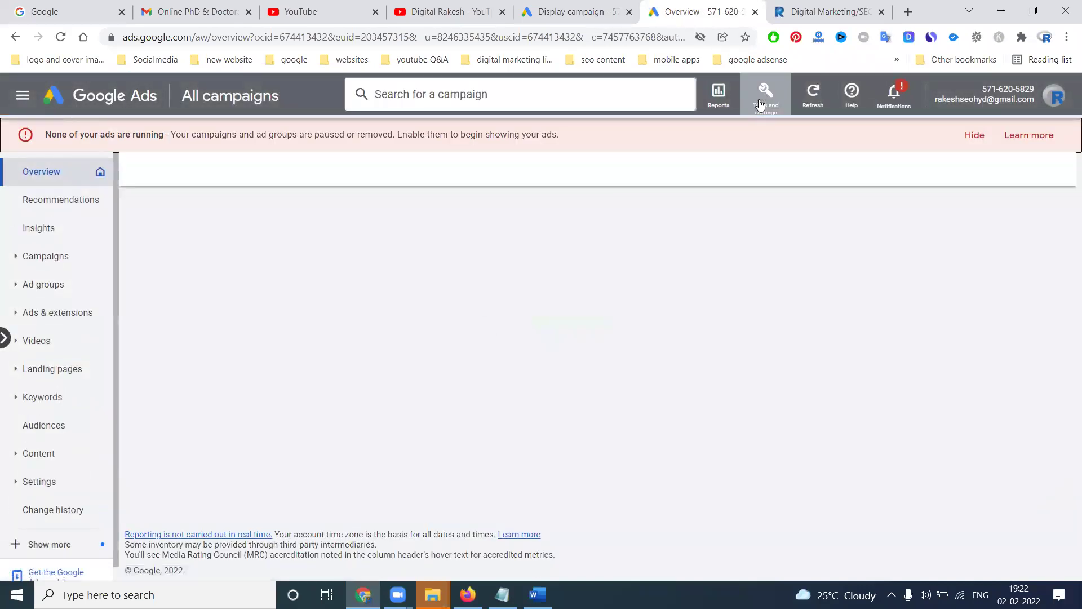
# - View the account's placement exclusion lists and the attribution overview
pyautogui.click(760, 105)
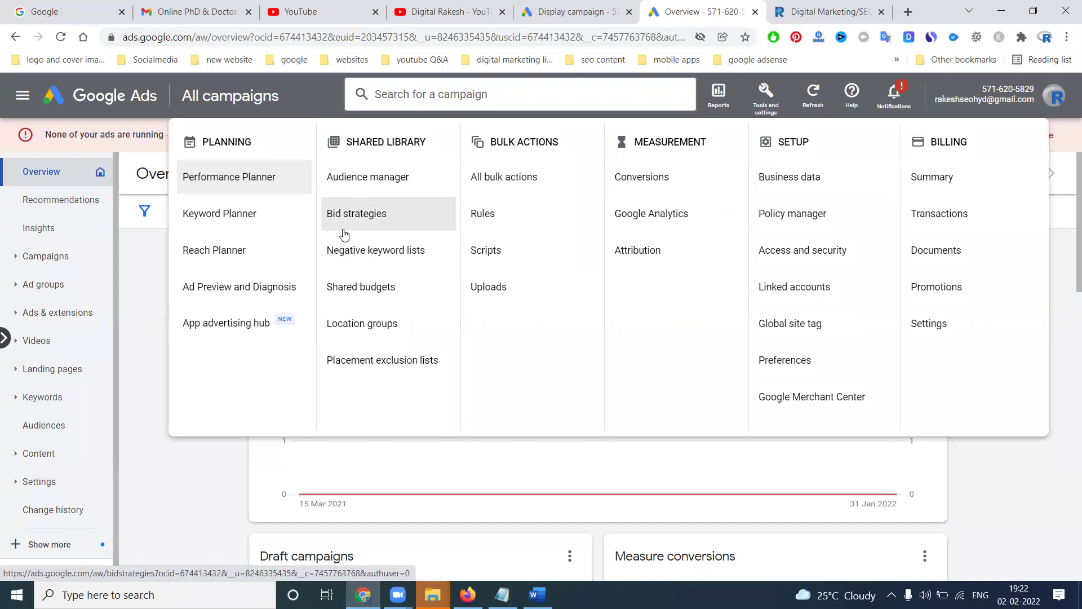
pyautogui.click(356, 377)
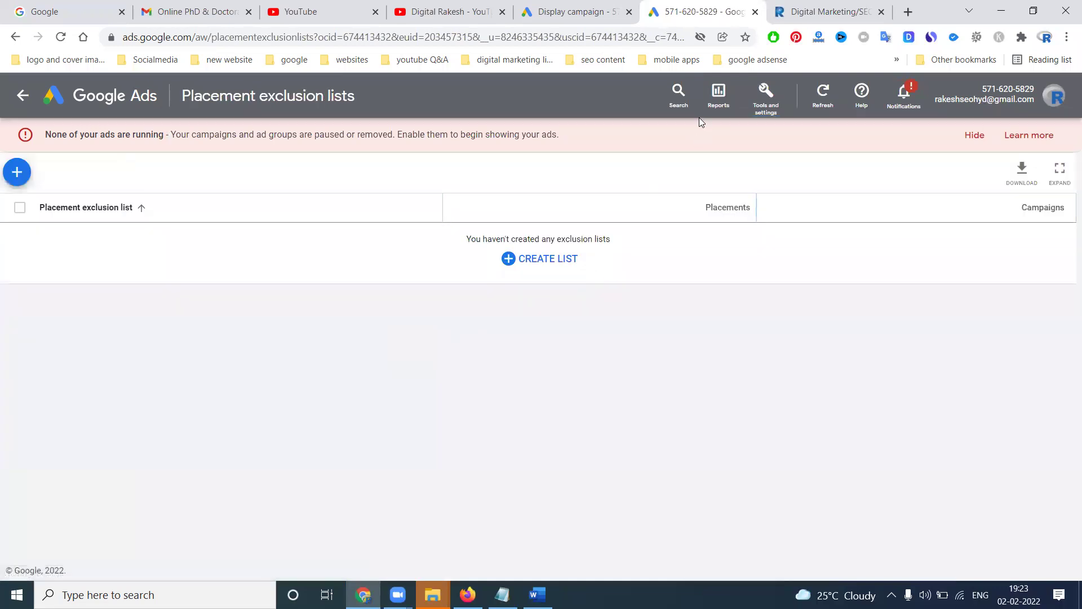
pyautogui.click(765, 101)
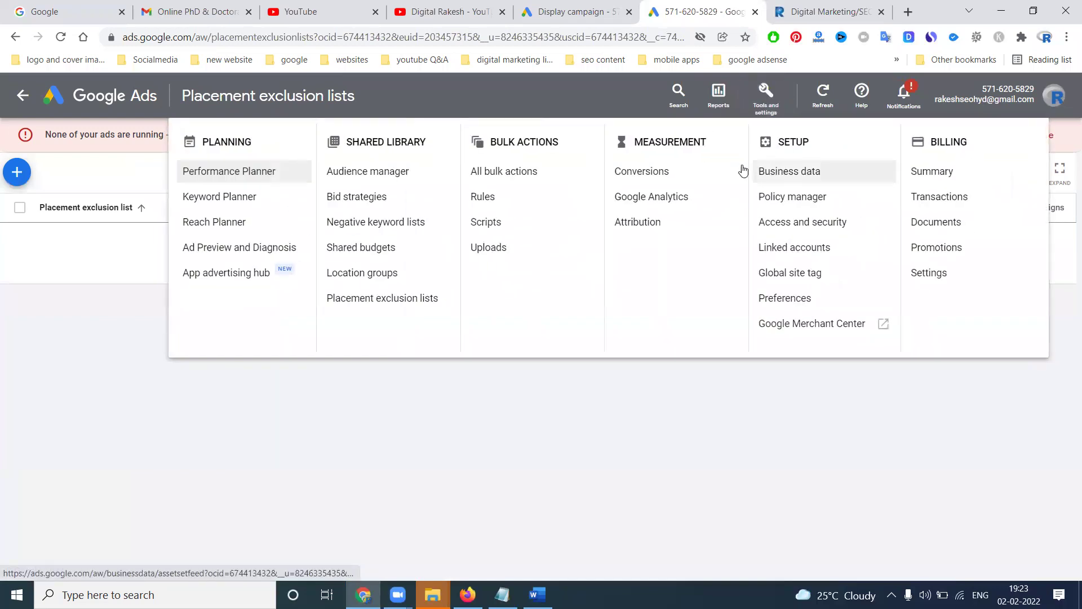
pyautogui.click(637, 222)
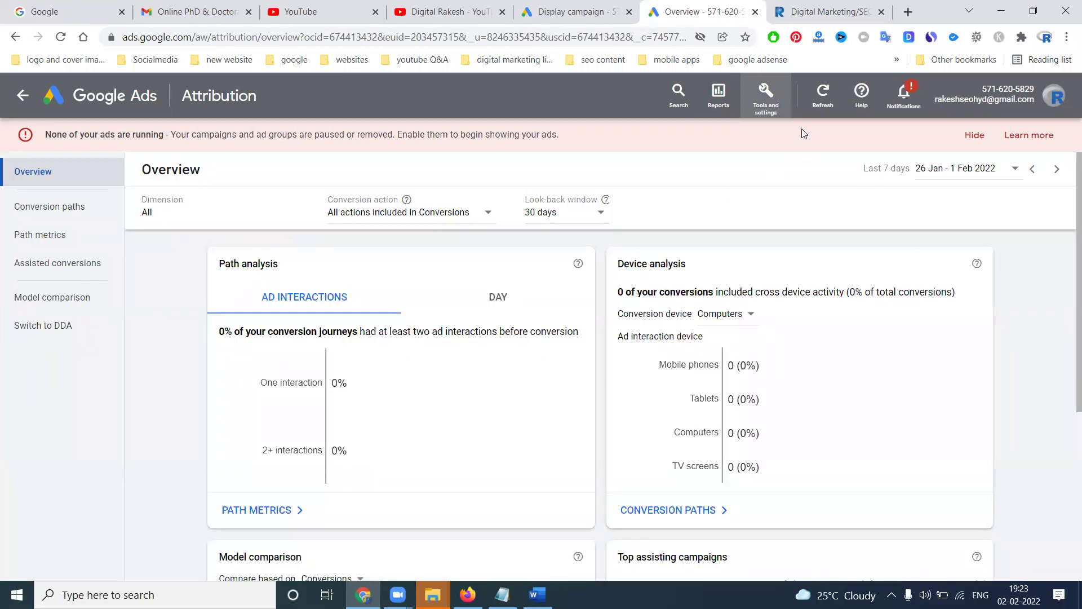
# - View the portfolio bid strategies and the account's list of conversion actions
pyautogui.click(768, 112)
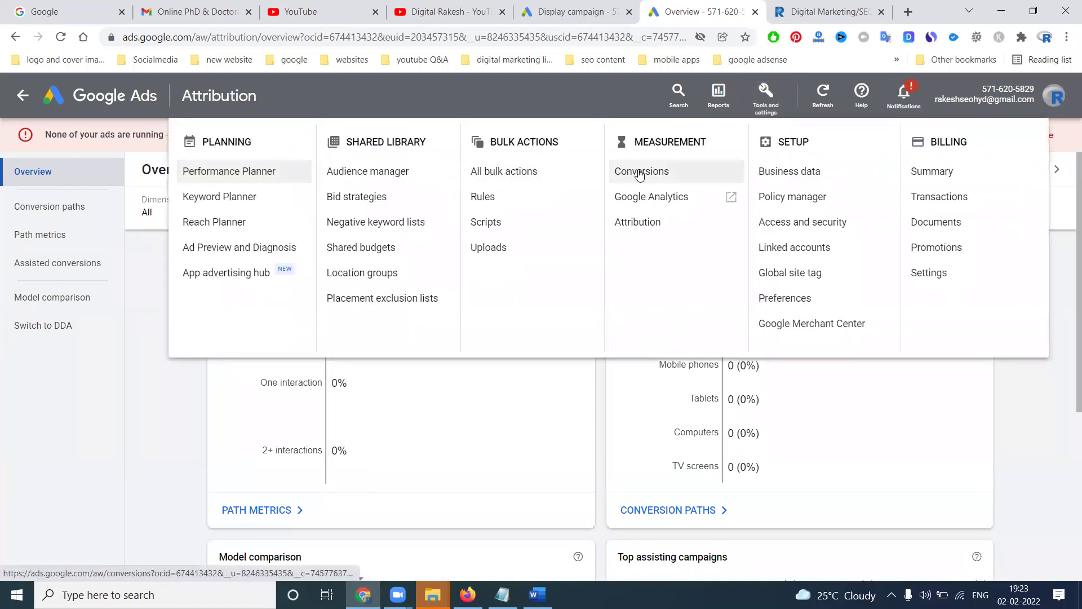
pyautogui.click(359, 197)
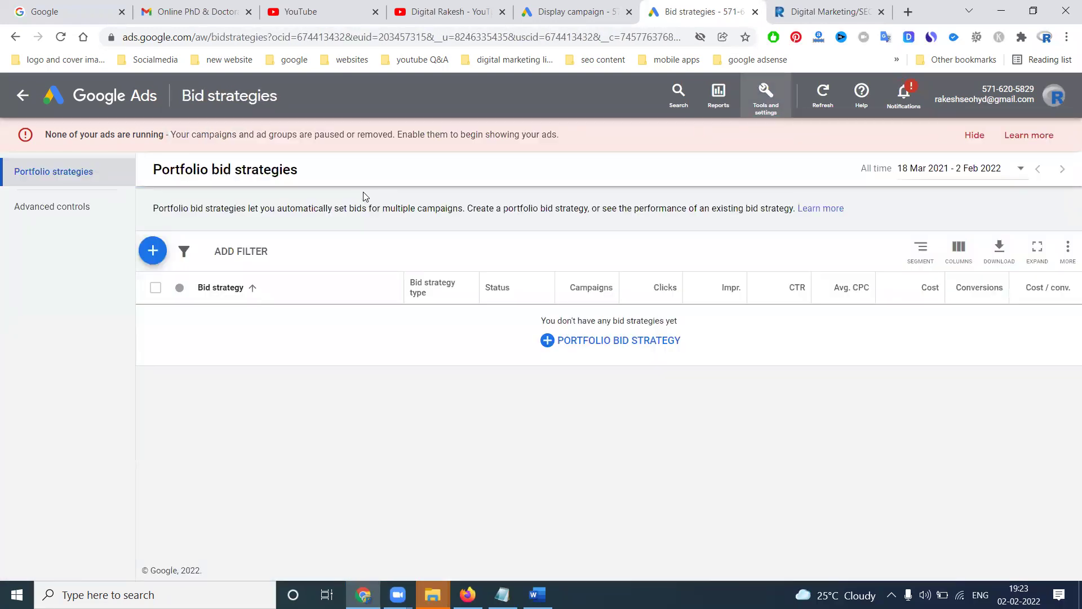
pyautogui.click(766, 95)
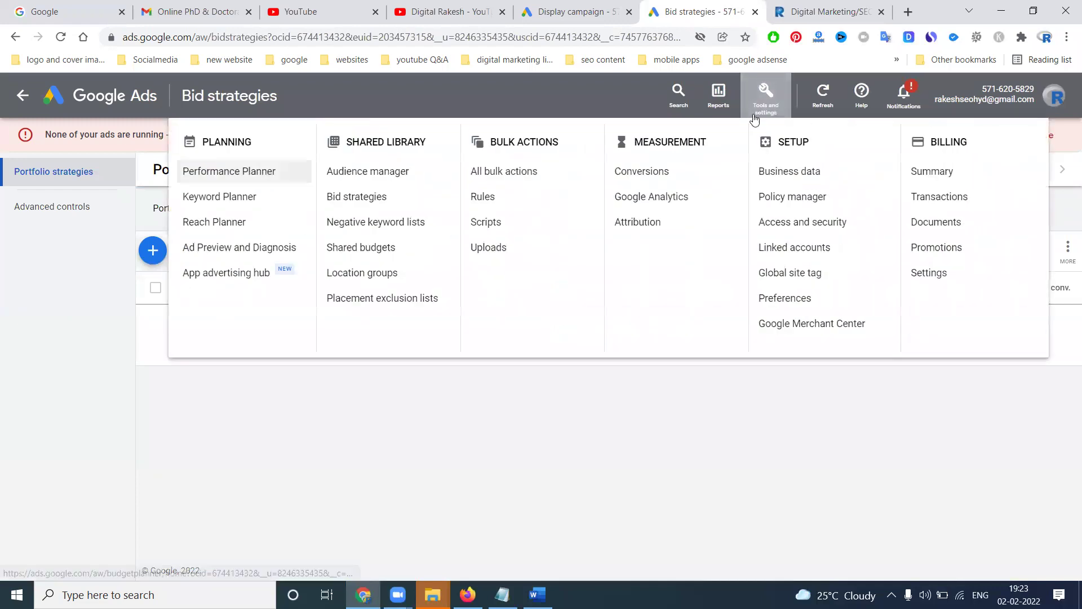
pyautogui.click(708, 162)
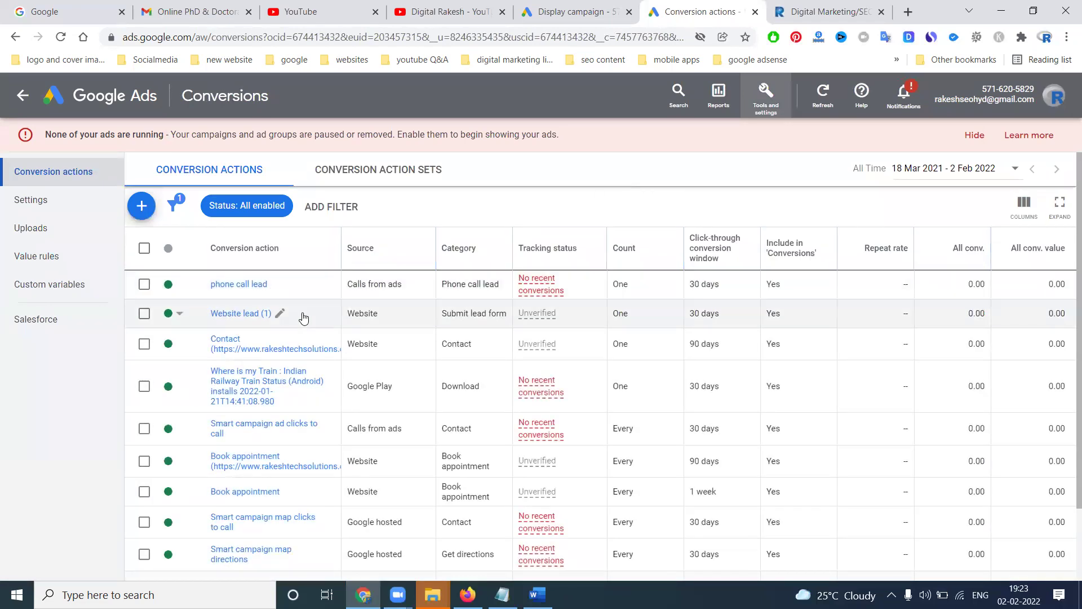
# - View the conversion types offered for a new conversion action, then close them and return to the display campaign draft
pyautogui.click(141, 205)
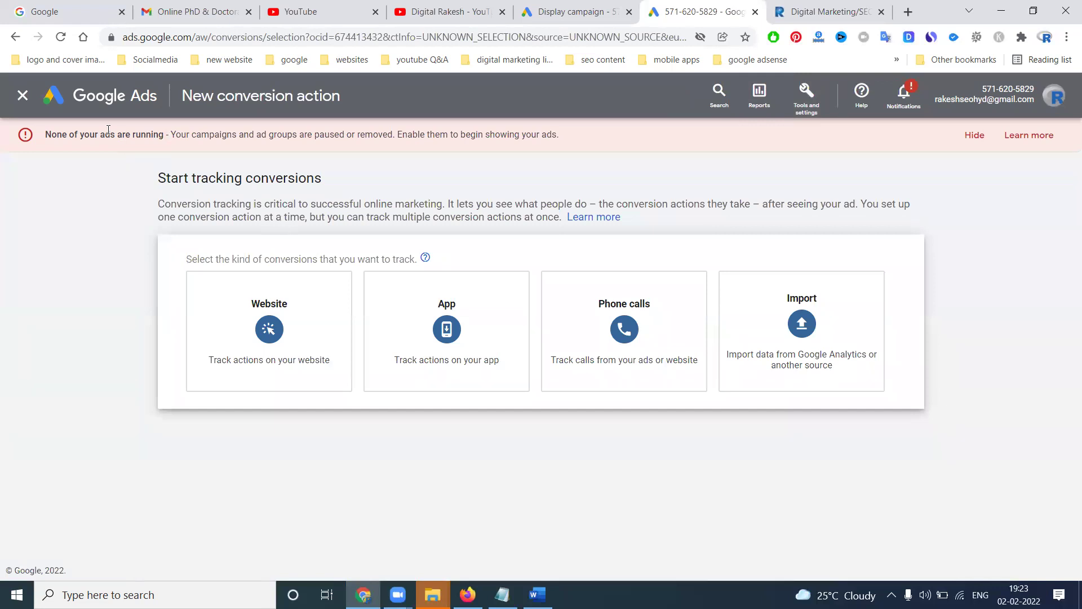
pyautogui.click(18, 101)
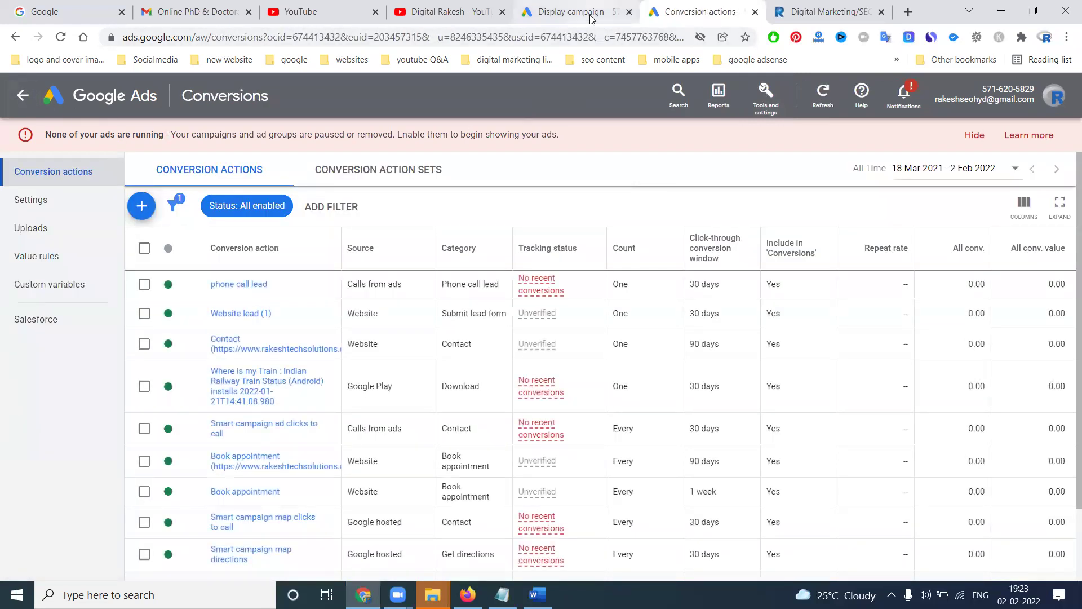
pyautogui.click(570, 11)
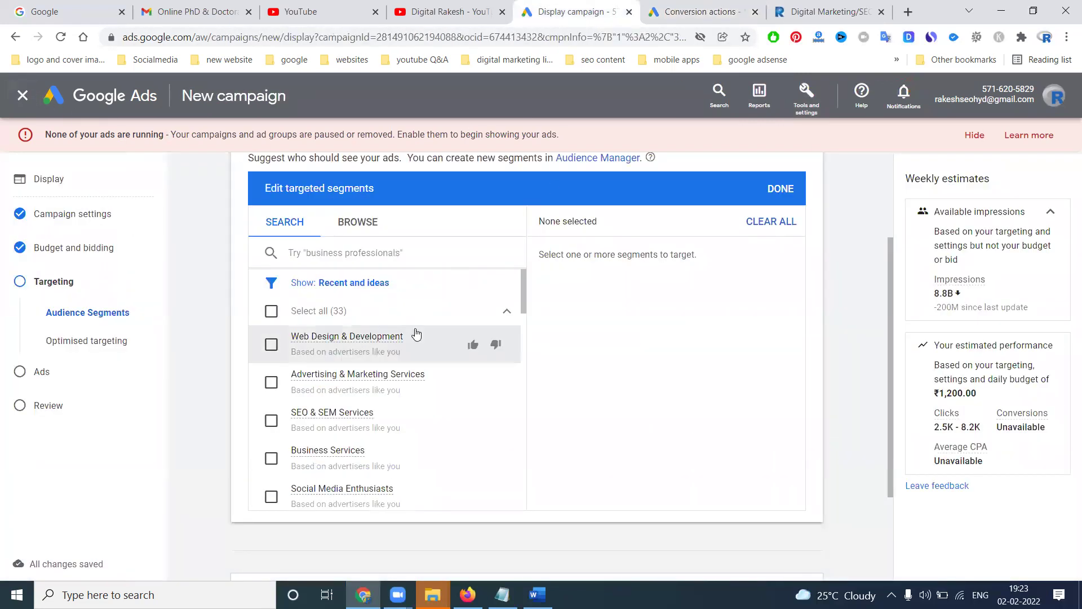
# - Target the Digital Marketing Services in-market segment and finish editing the targeted segments
pyautogui.scroll(1, 491, 305)
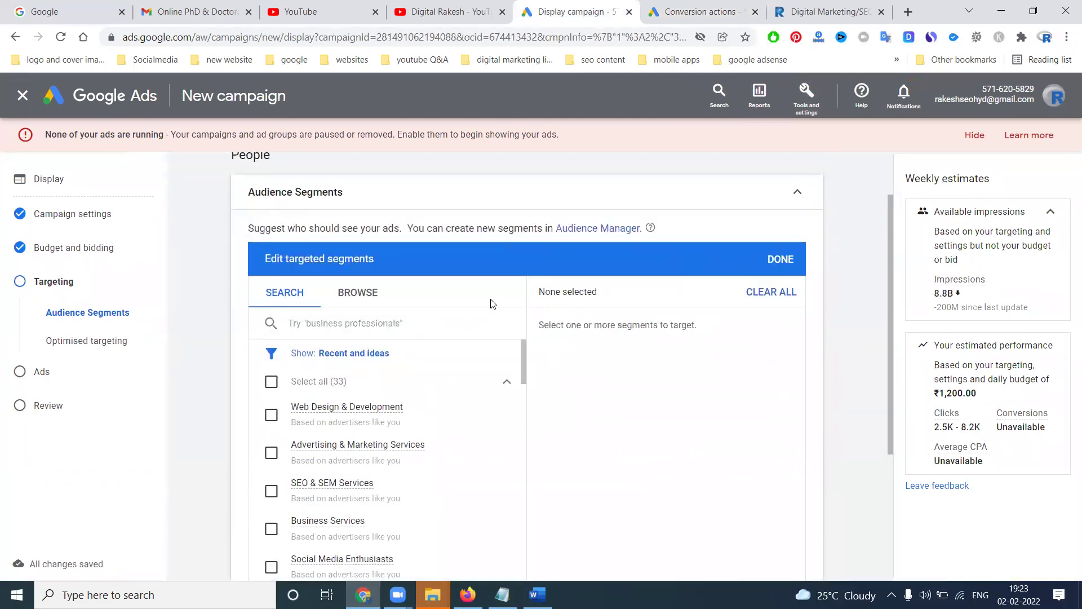
pyautogui.scroll(-1, 394, 338)
pyautogui.scroll(-8, 366, 358)
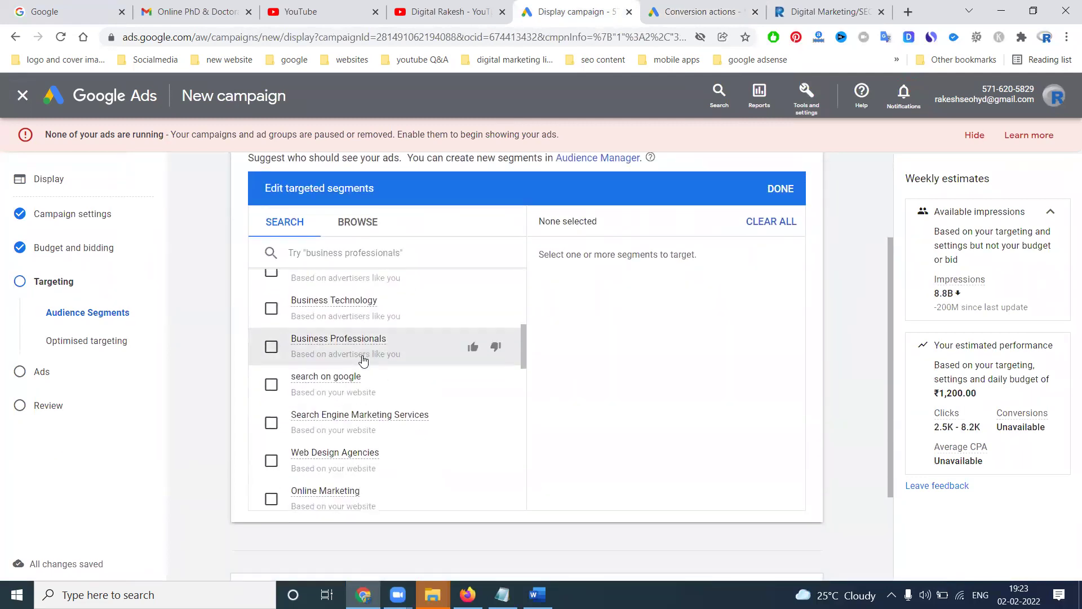
pyautogui.scroll(3, 363, 359)
pyautogui.scroll(-3, 364, 359)
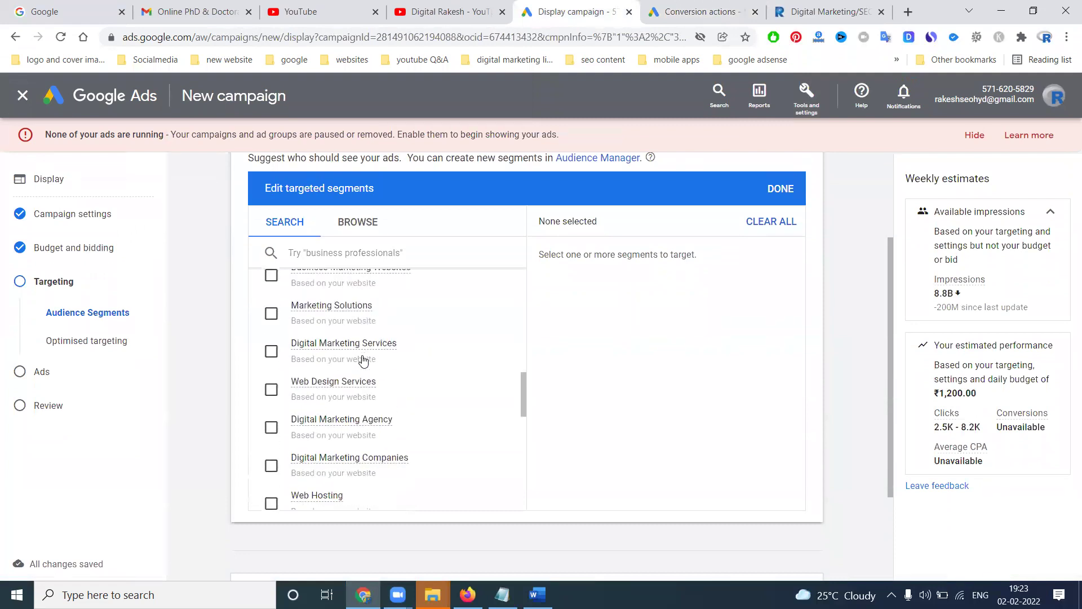
pyautogui.click(364, 358)
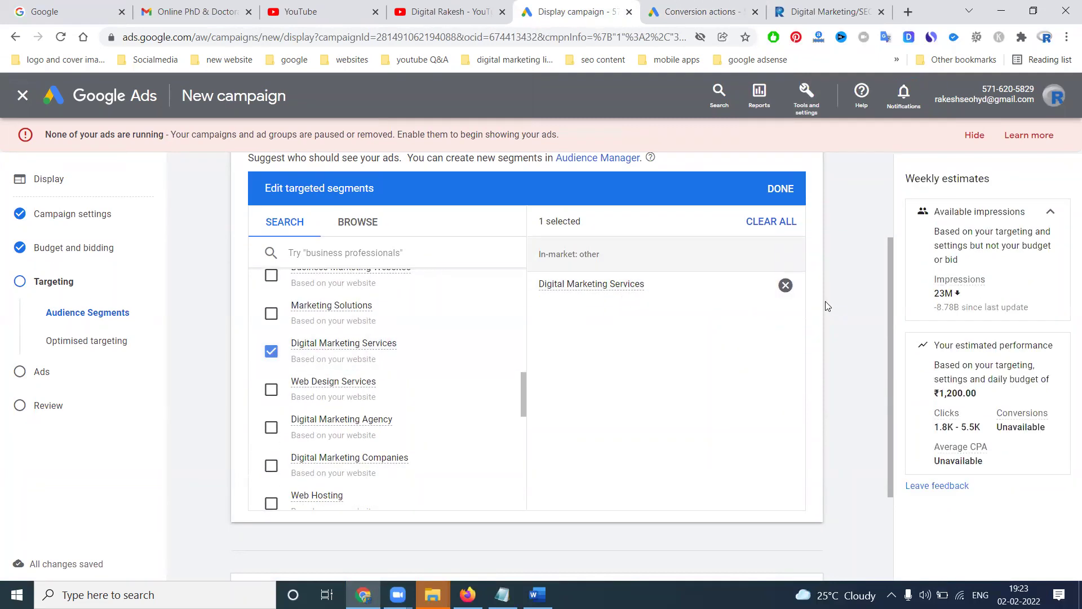
pyautogui.click(785, 286)
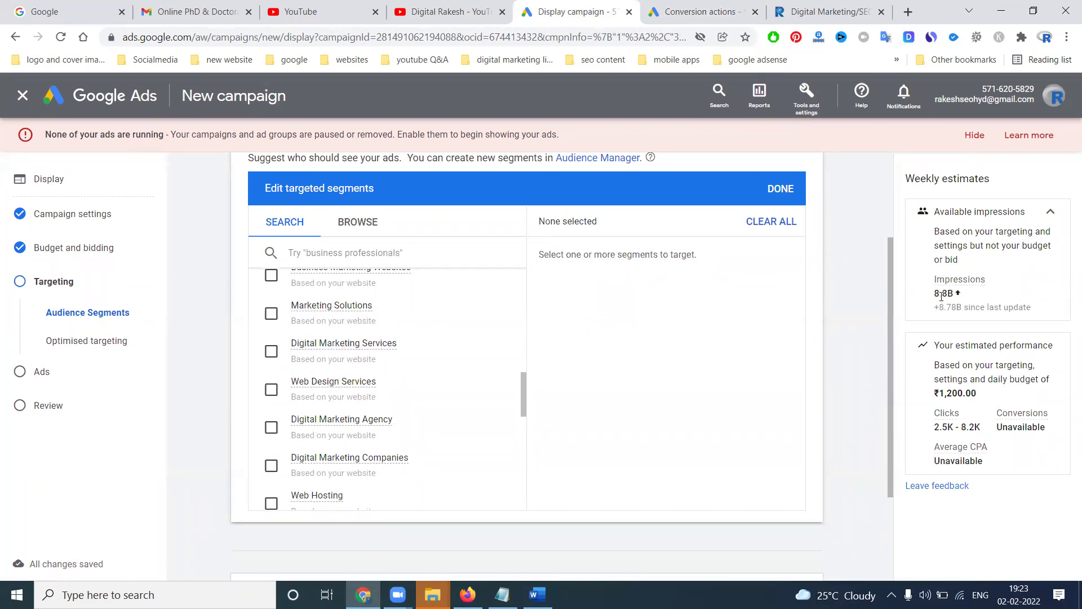
pyautogui.click(325, 362)
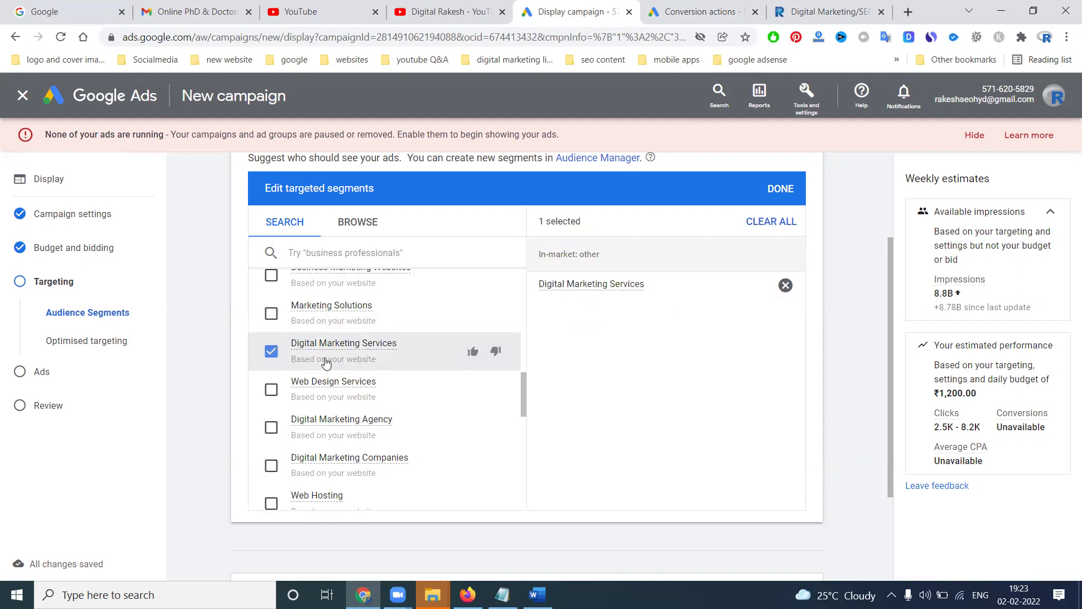
pyautogui.click(784, 188)
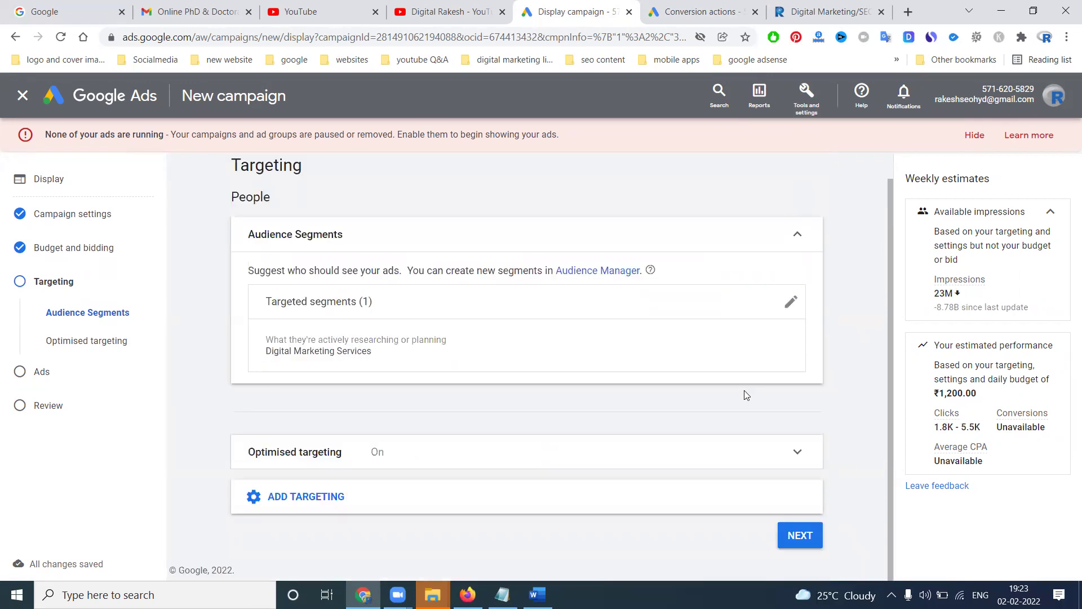
# - Continue from targeting to the campaign's ads and start a new responsive display ad
pyautogui.click(797, 535)
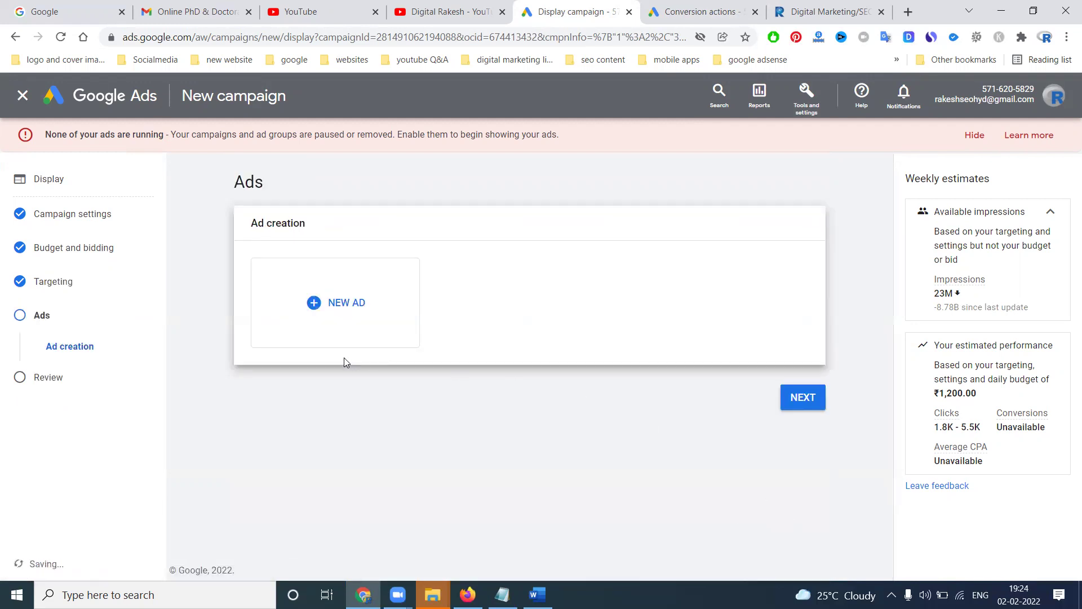
pyautogui.click(286, 322)
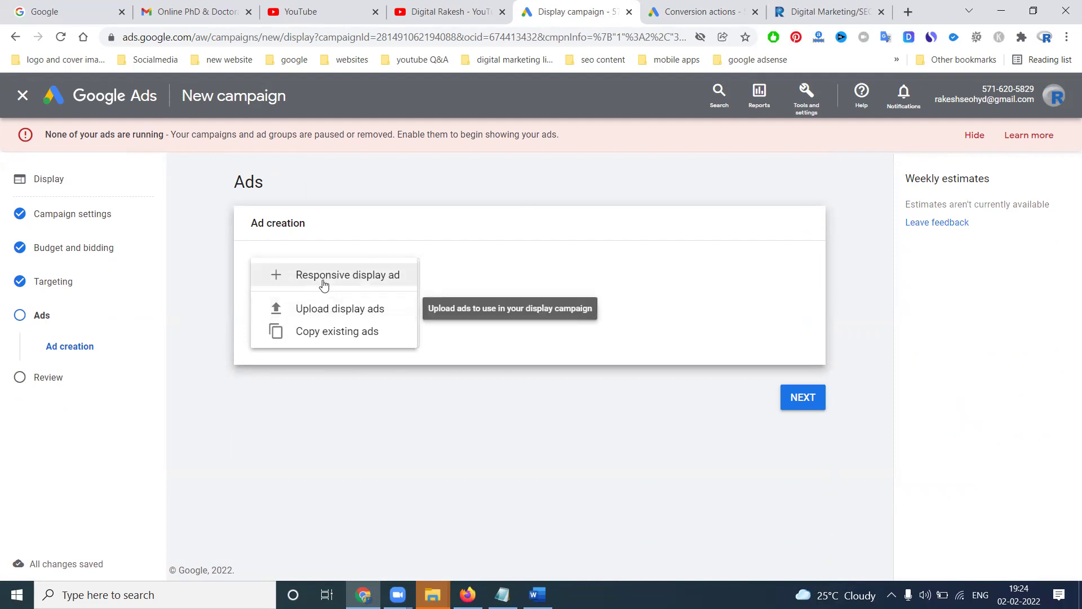
pyautogui.click(324, 276)
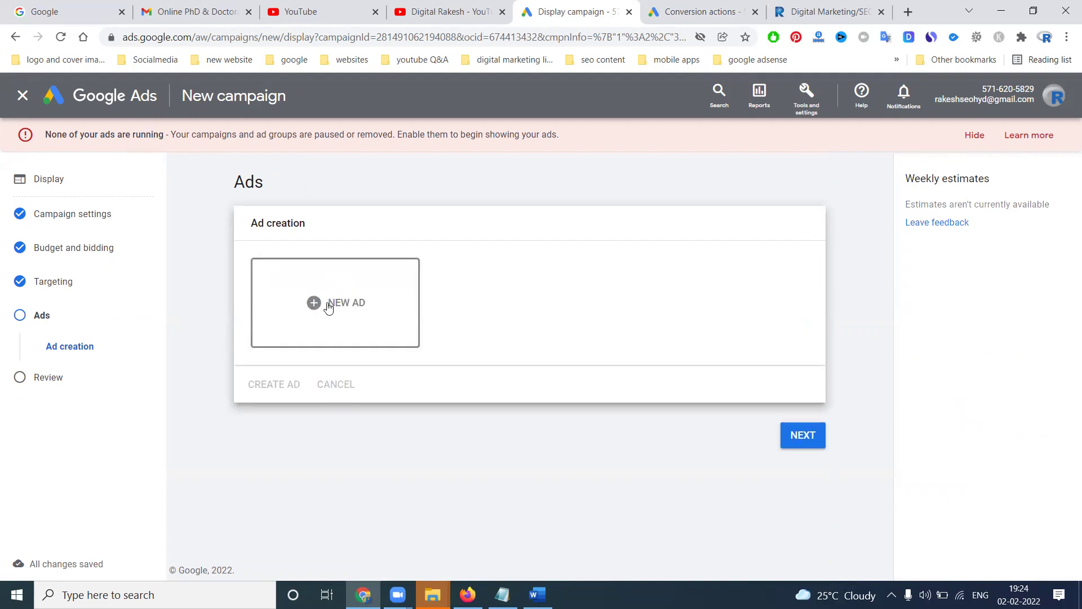
# - Preview the responsive display ad on Google properties, limited to Gmail
pyautogui.scroll(-2, 565, 294)
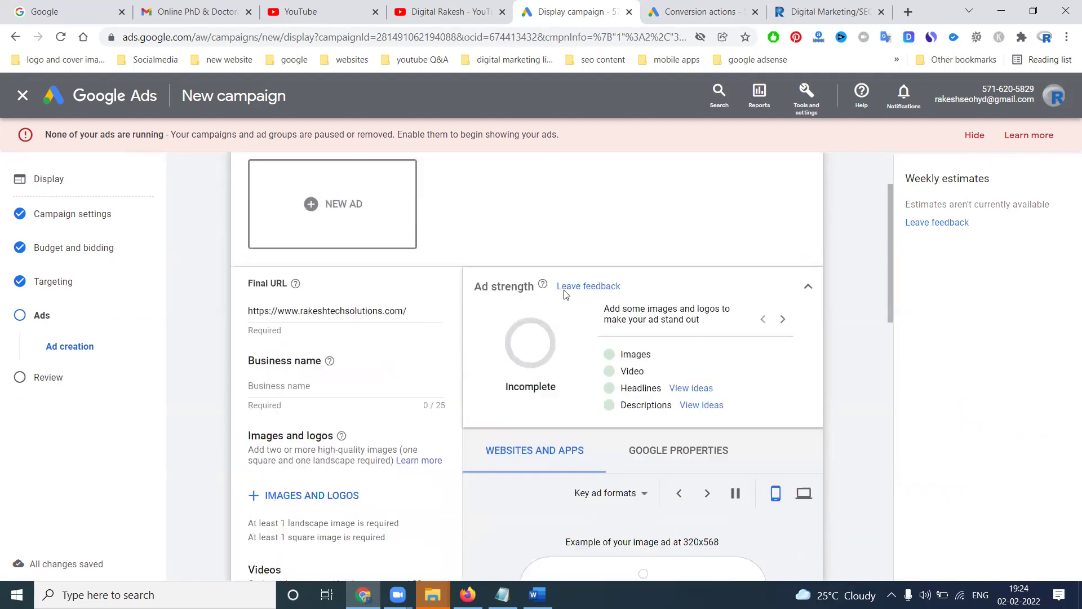
pyautogui.scroll(-5, 565, 295)
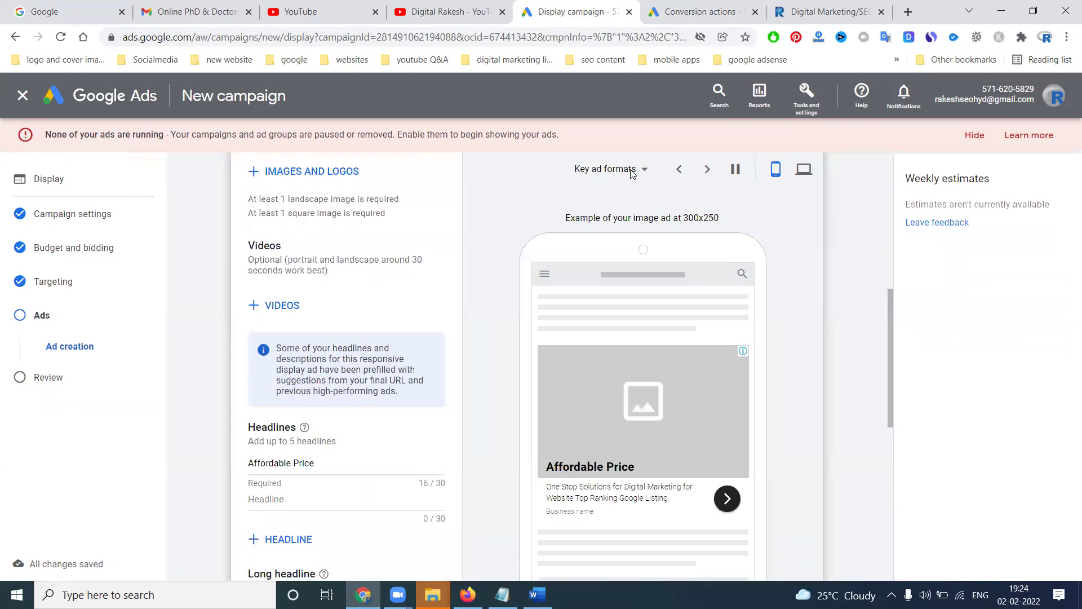
pyautogui.scroll(3, 778, 258)
pyautogui.click(673, 267)
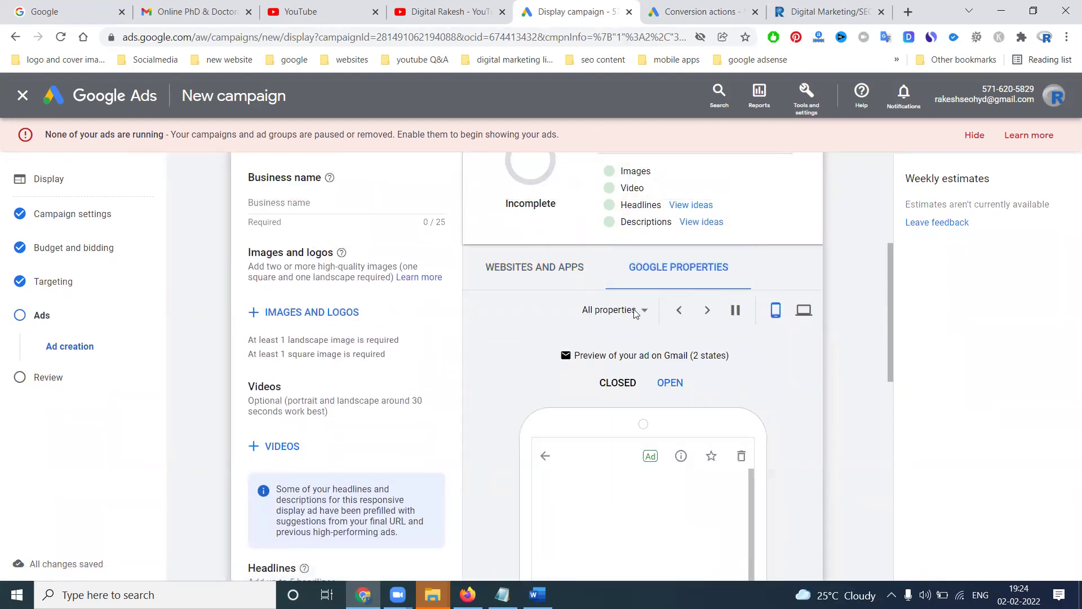
pyautogui.click(644, 312)
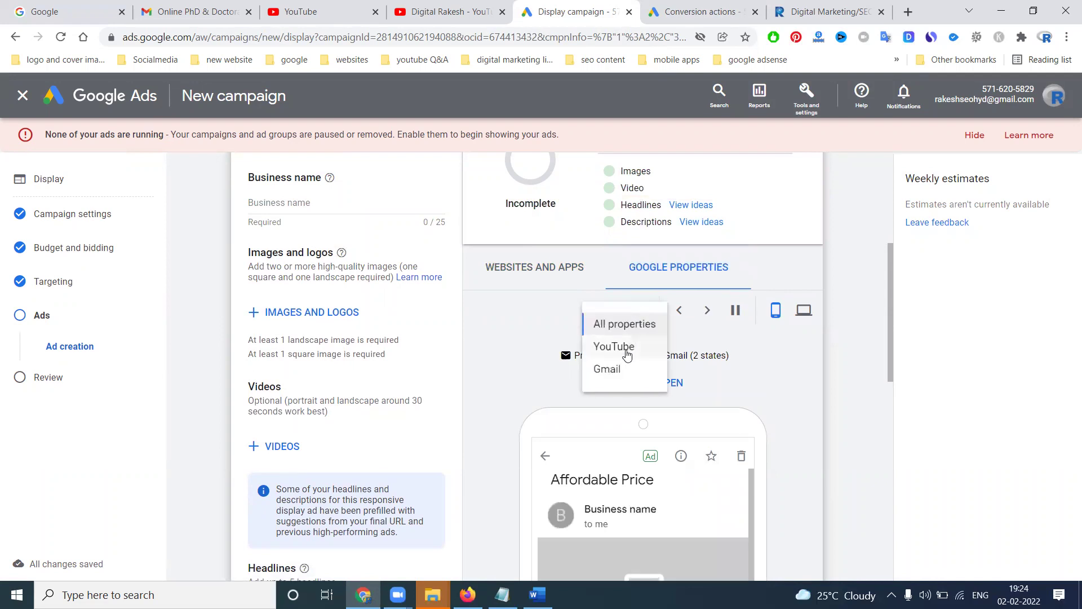
pyautogui.click(619, 370)
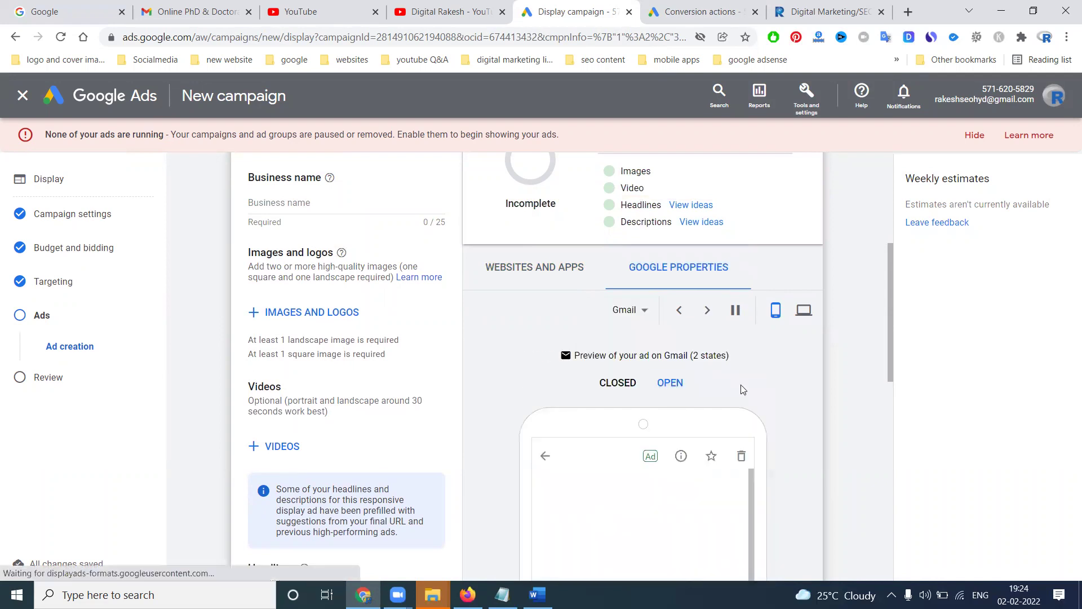
pyautogui.scroll(-1, 759, 382)
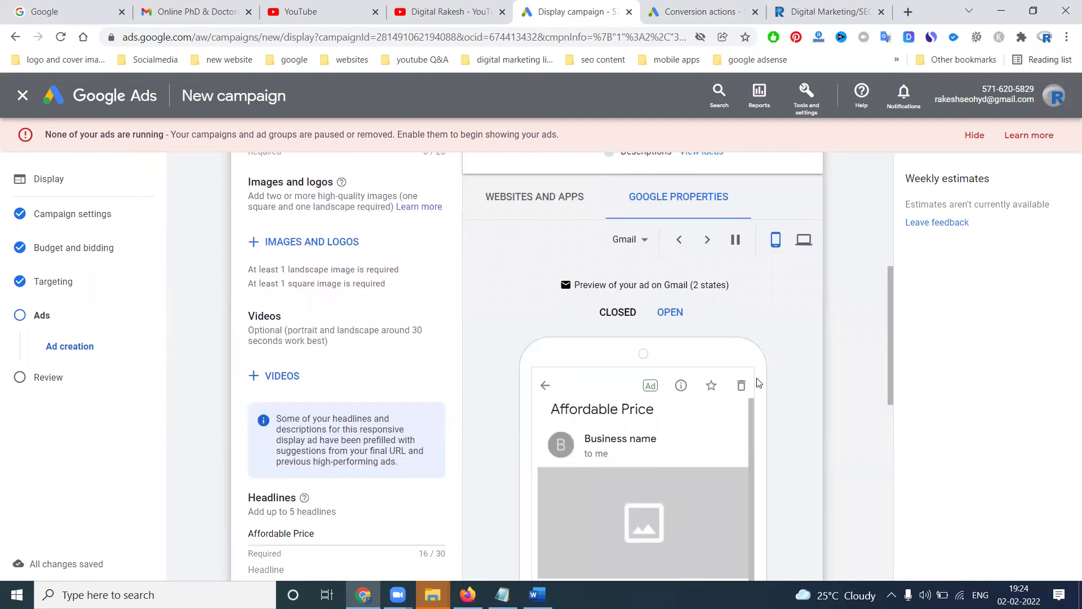
# - Preview the responsive display ad on websites and apps in the image, text and native ad formats
pyautogui.click(558, 196)
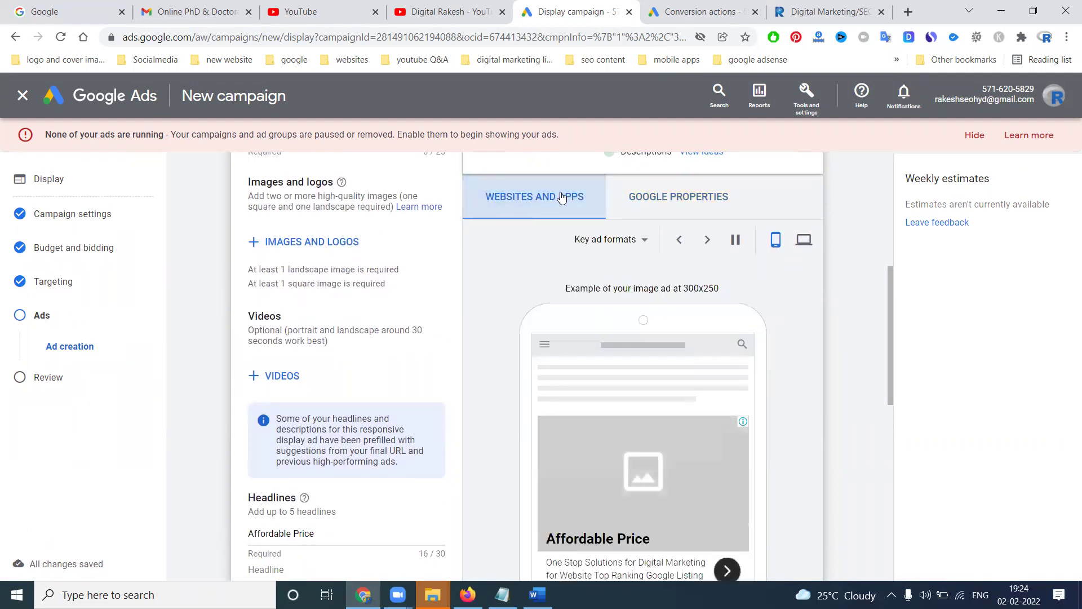
pyautogui.scroll(-5, 676, 307)
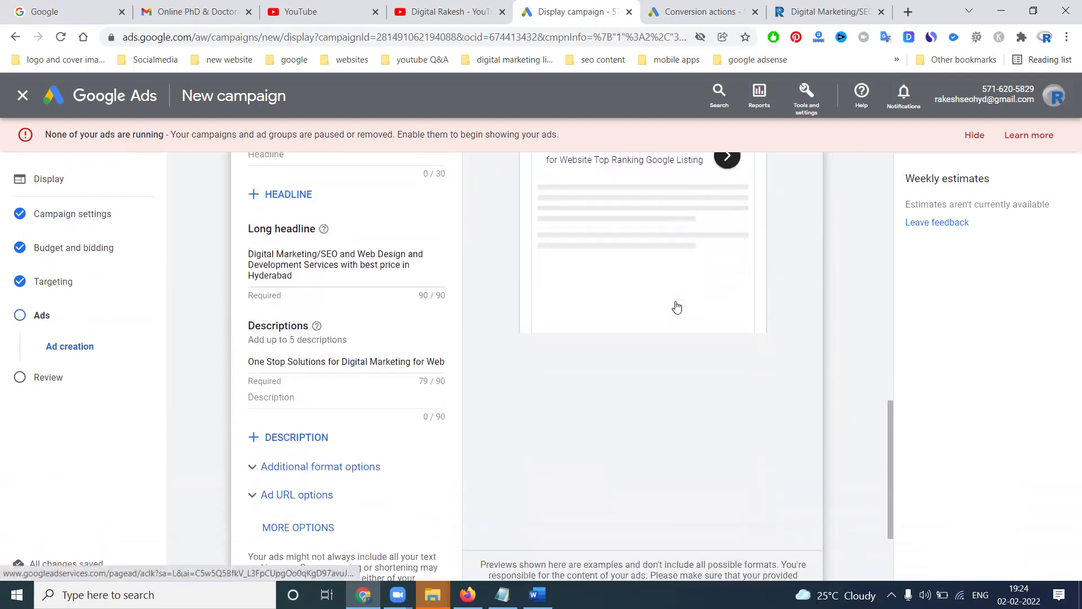
pyautogui.scroll(6, 677, 306)
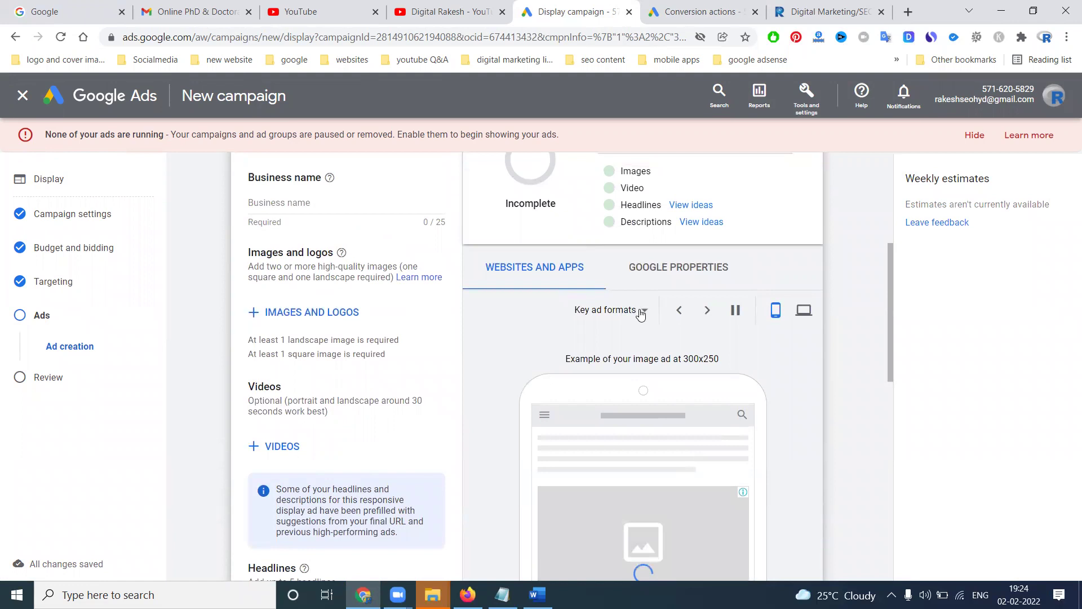
pyautogui.click(641, 314)
pyautogui.click(617, 345)
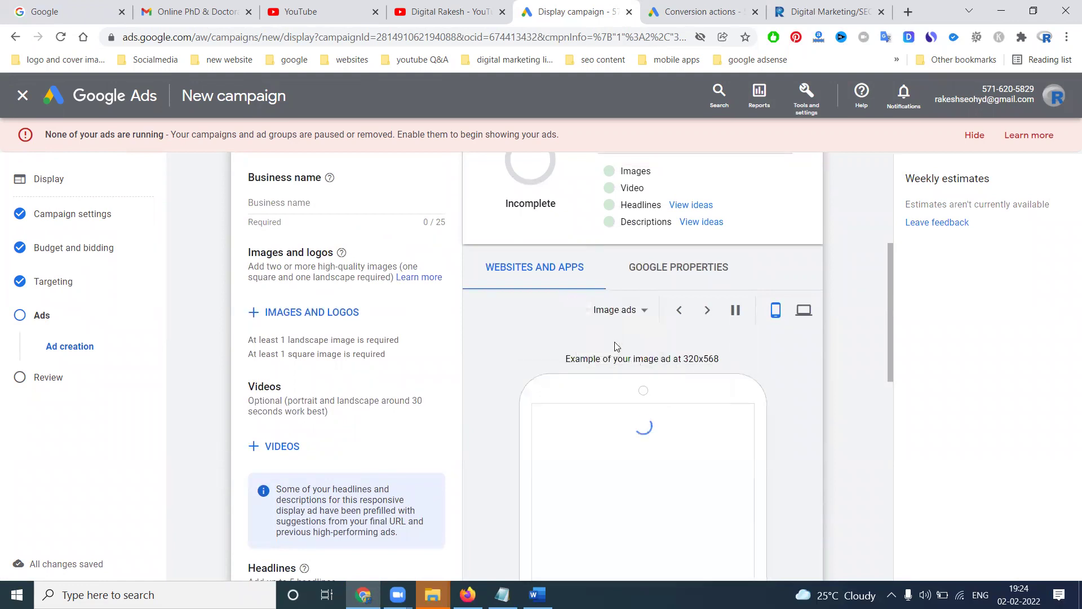
pyautogui.click(642, 320)
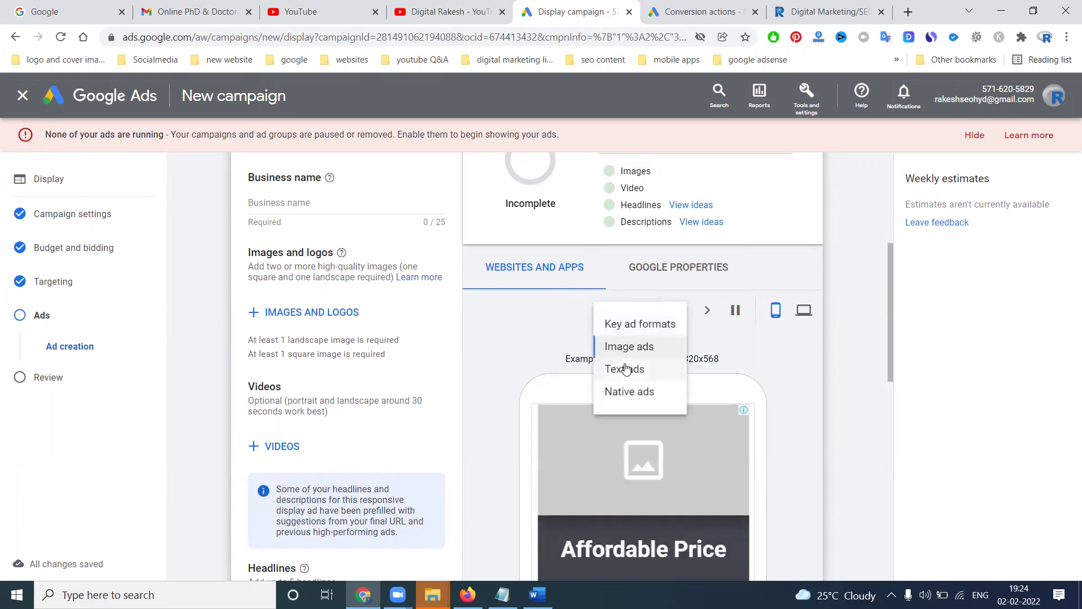
pyautogui.click(625, 366)
pyautogui.click(644, 311)
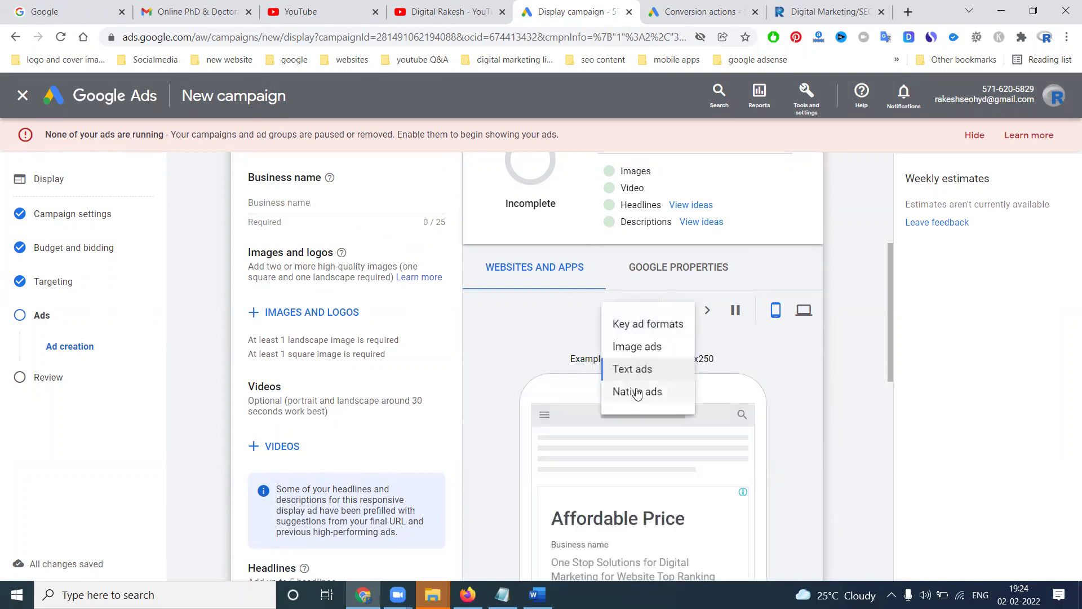
pyautogui.click(635, 389)
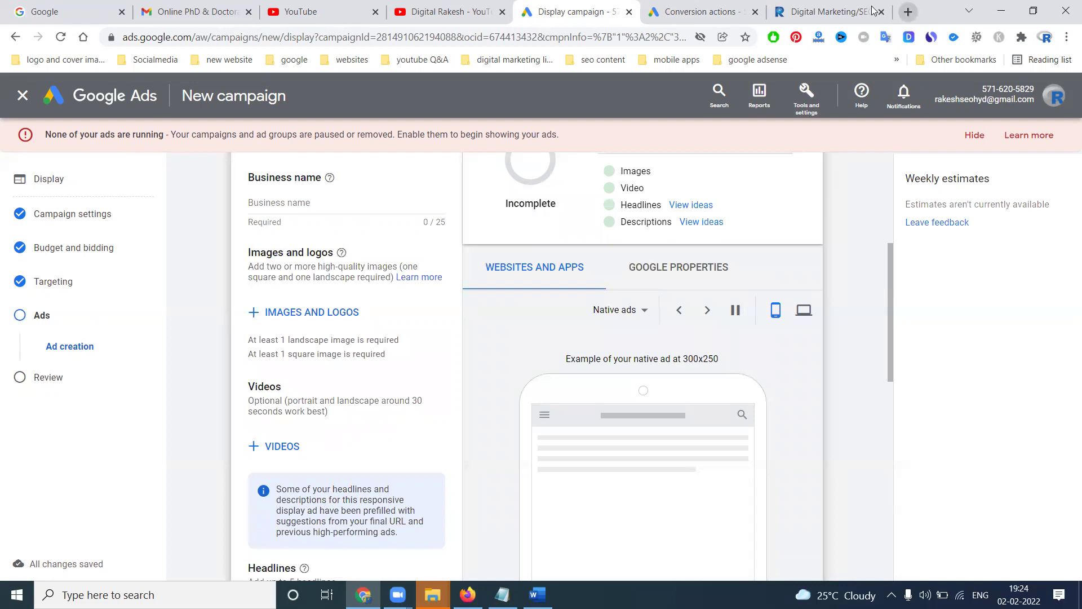
# - Open tollycinenews.com in a new tab and examine the display ads placed on its home page
pyautogui.click(913, 12)
pyautogui.write('tollycinenews.com')
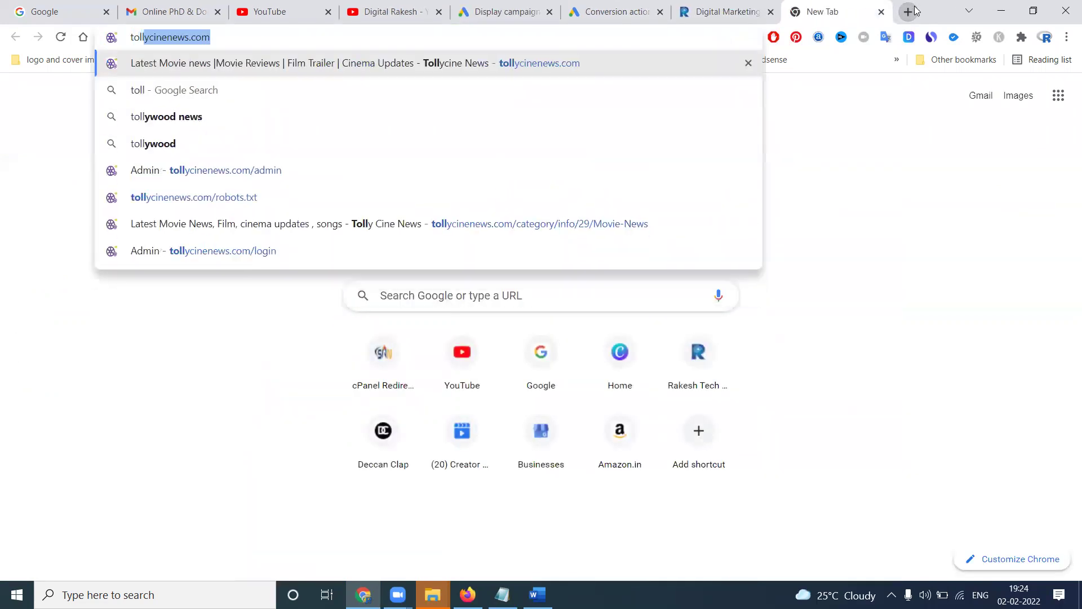
pyautogui.press('Return')
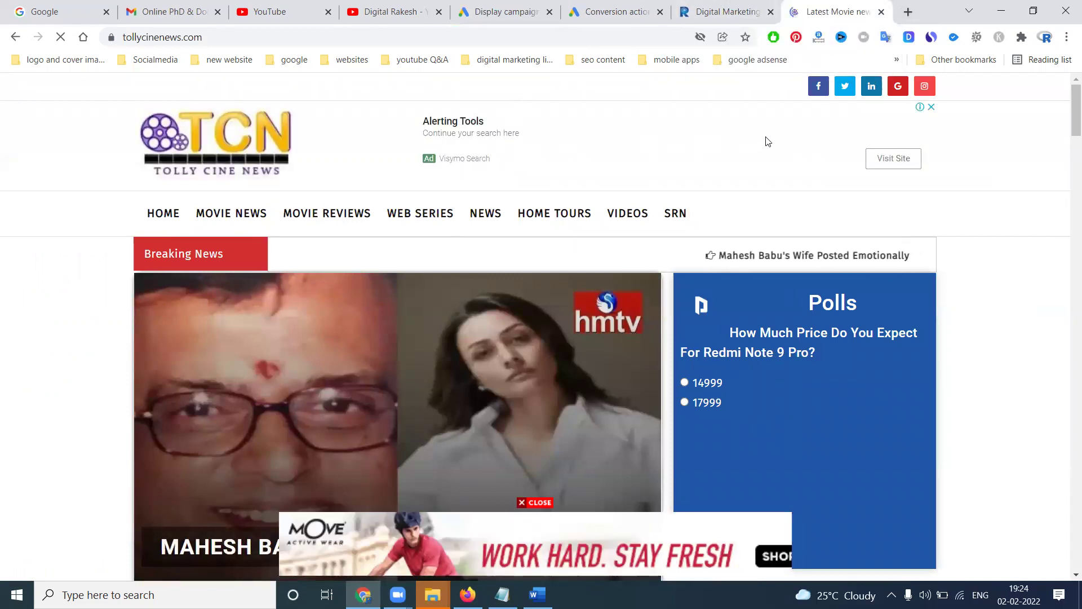
pyautogui.scroll(-2, 605, 191)
pyautogui.scroll(-5, 606, 191)
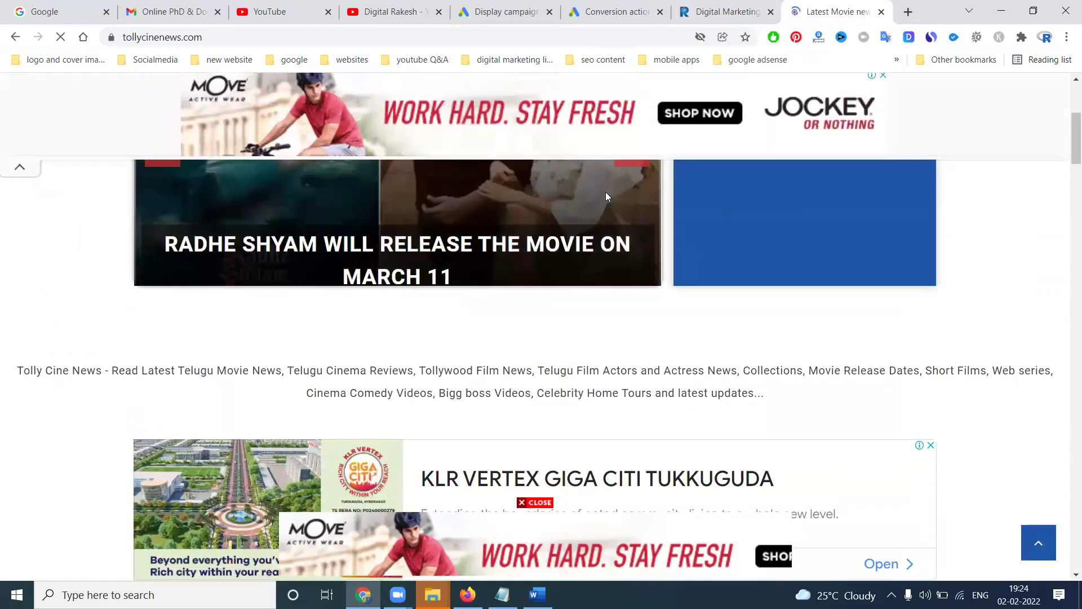
pyautogui.scroll(-2, 589, 203)
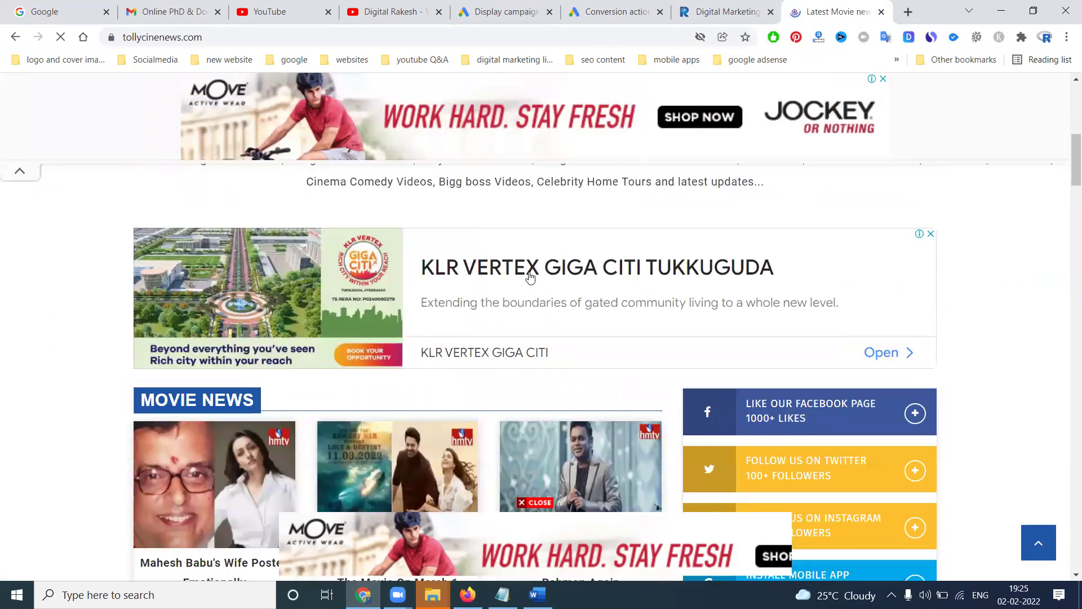
# - Return to the Display campaign and enter "Rakesh Tech Solutions" as the ad's business name
pyautogui.click(580, 11)
pyautogui.click(502, 11)
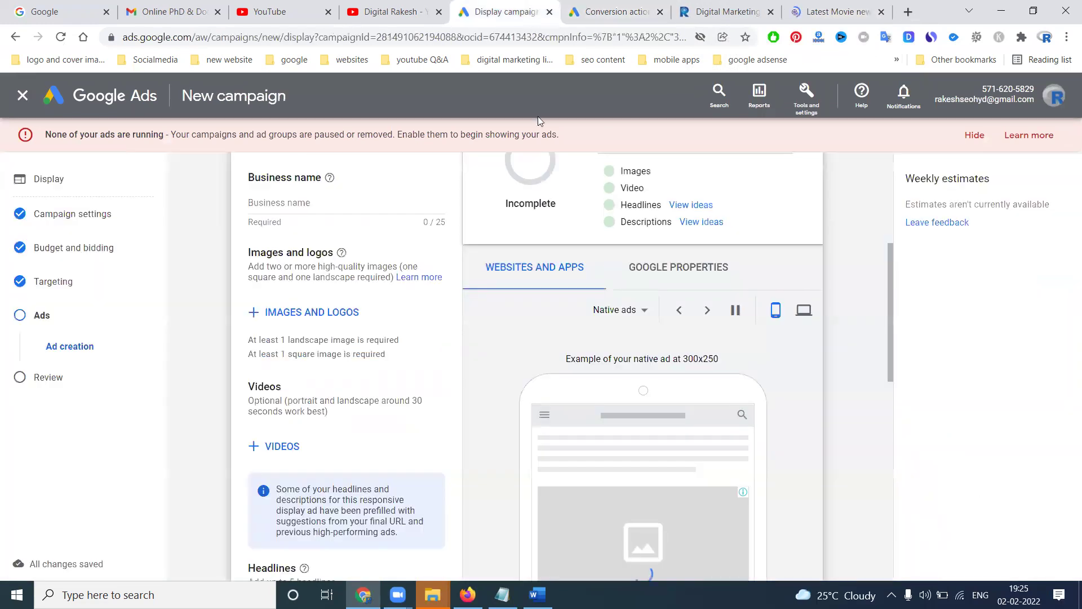
pyautogui.scroll(3, 422, 363)
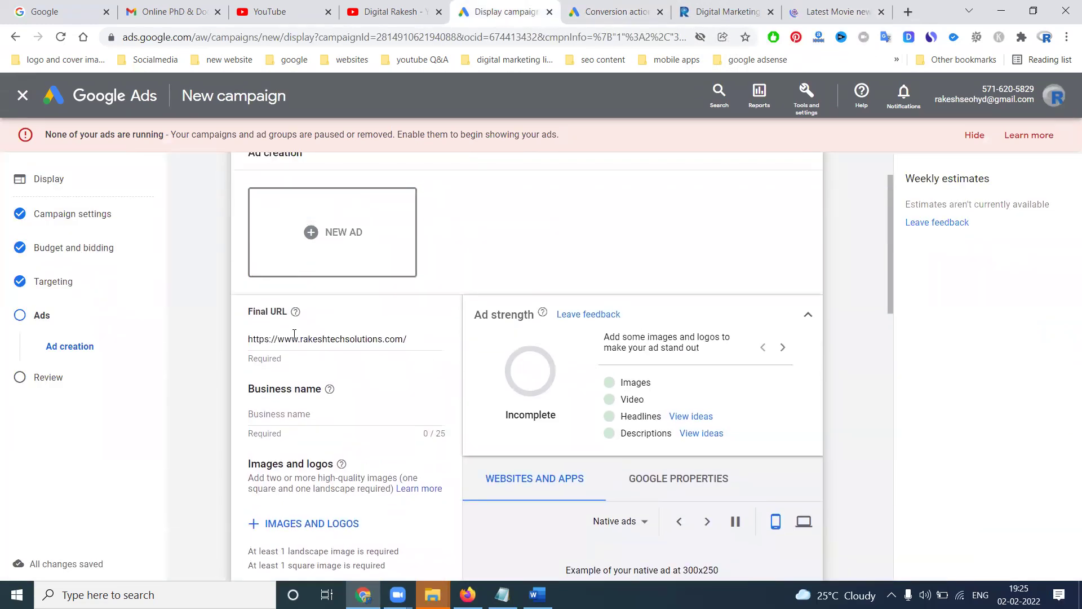
pyautogui.scroll(1, 302, 373)
pyautogui.scroll(-2, 307, 361)
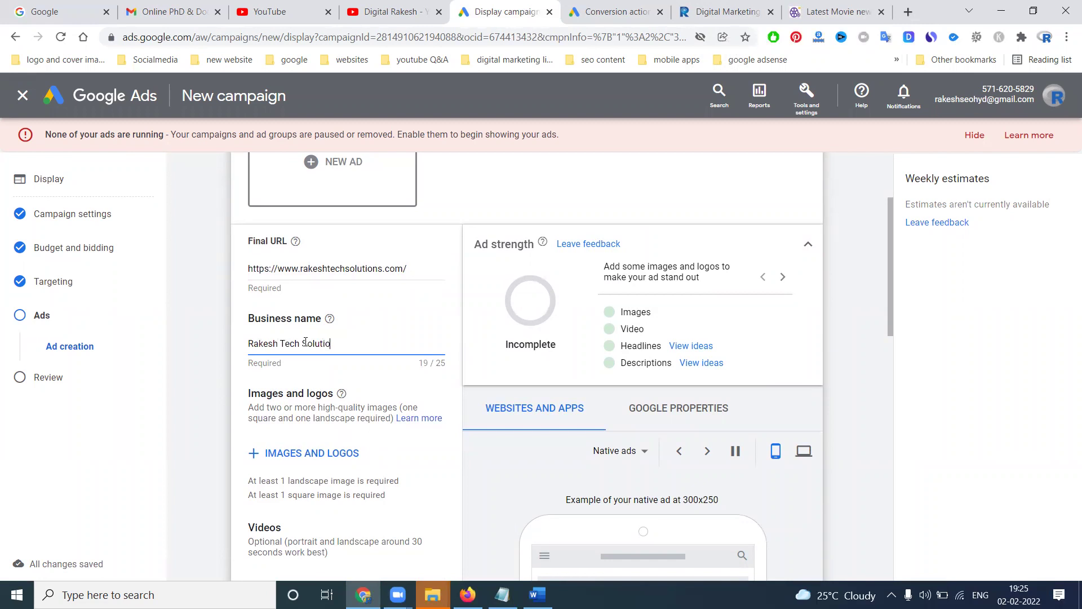
# - Upload the 600 × 750 portrait image from the Rakesh Tech Solutions folder on the Digital Marketing (D:) drive for the ad
pyautogui.click(298, 454)
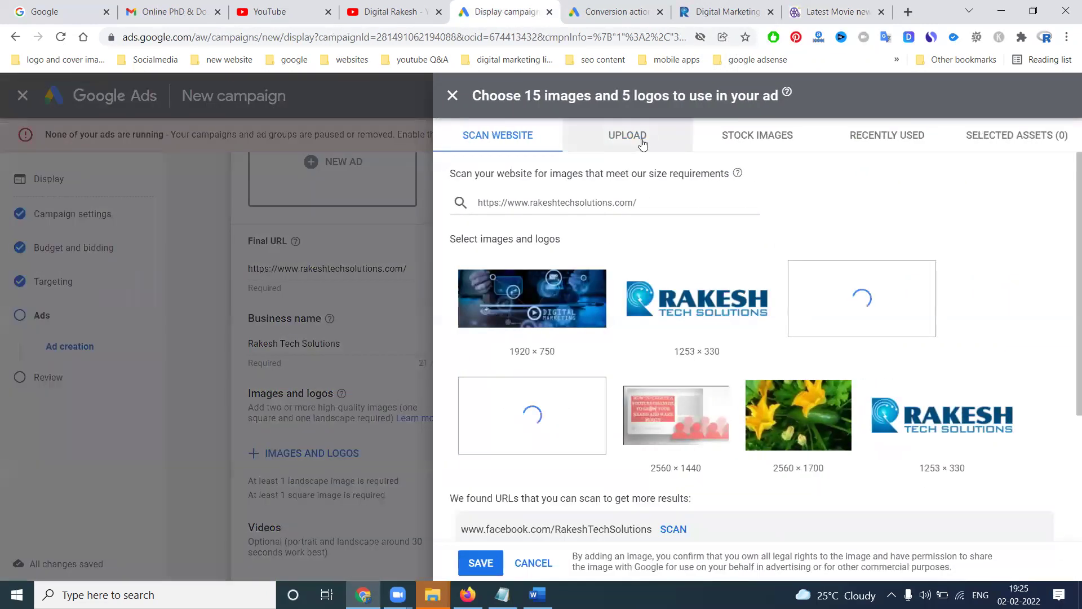
pyautogui.click(641, 141)
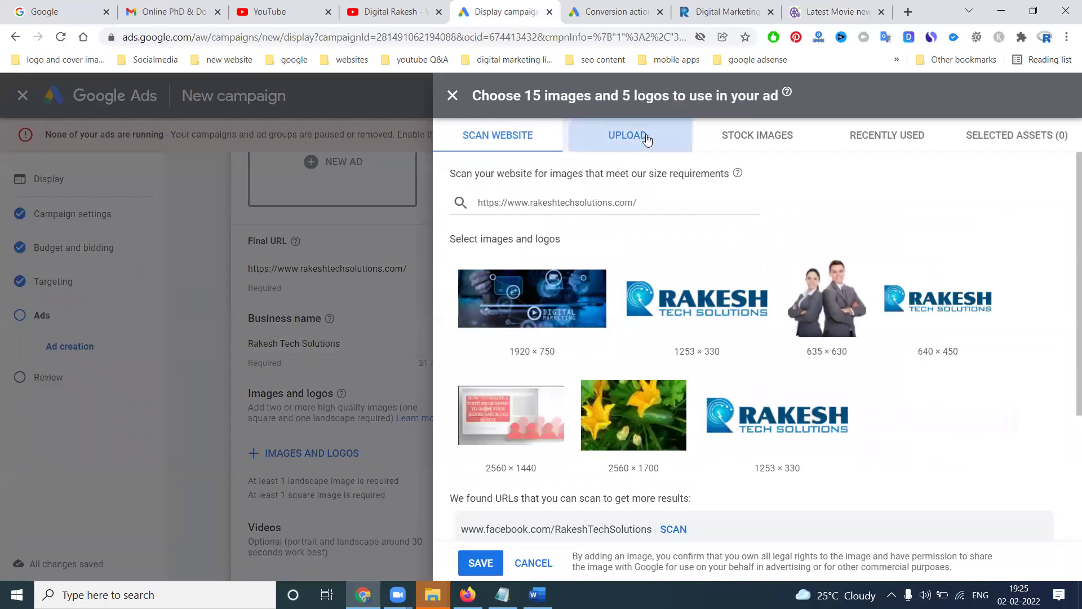
pyautogui.click(737, 392)
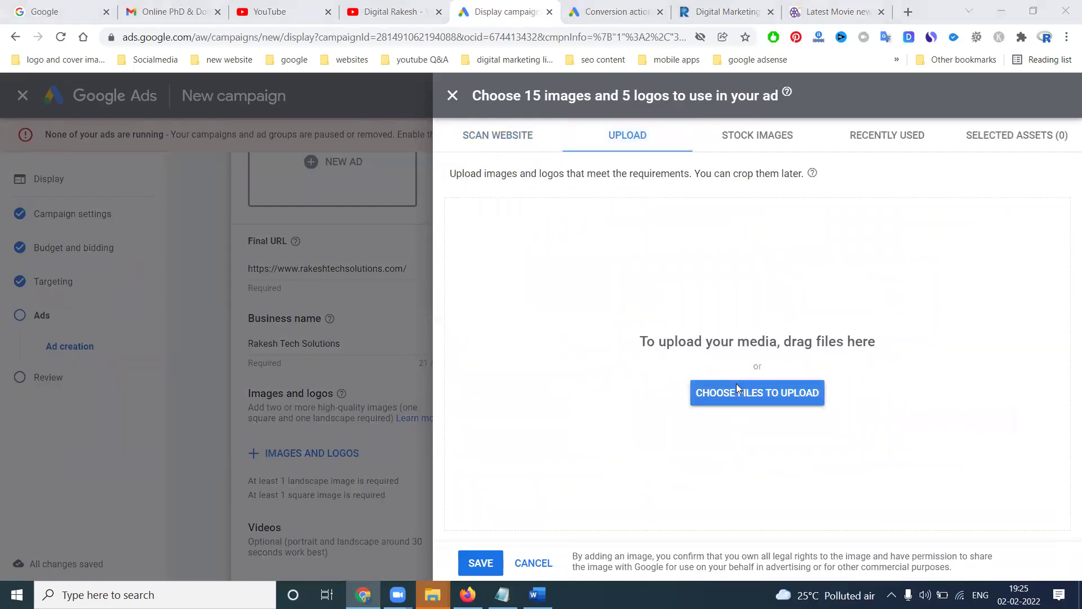
pyautogui.click(300, 109)
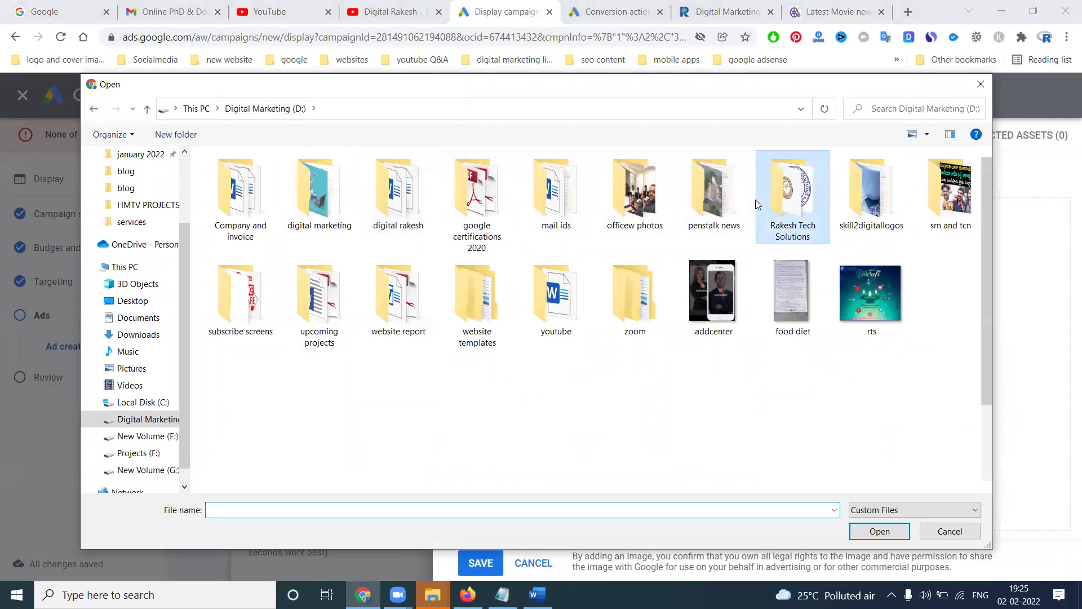
pyautogui.doubleClick(758, 200)
pyautogui.doubleClick(840, 308)
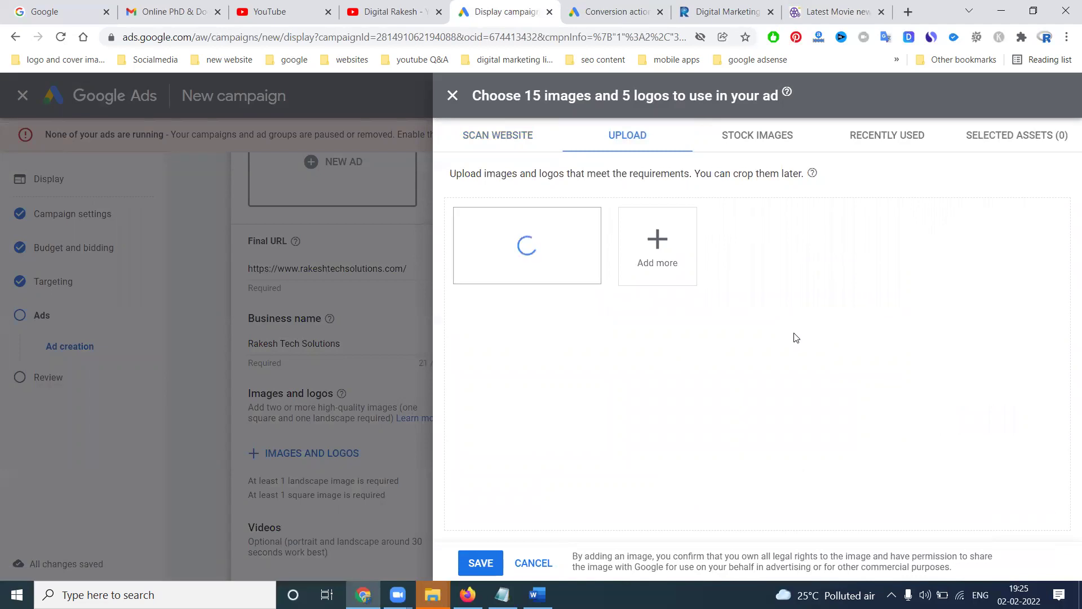
# - Crop the portrait image to the 1:1 ratio only, with the crop area aligned to the image's upper edge
pyautogui.click(491, 248)
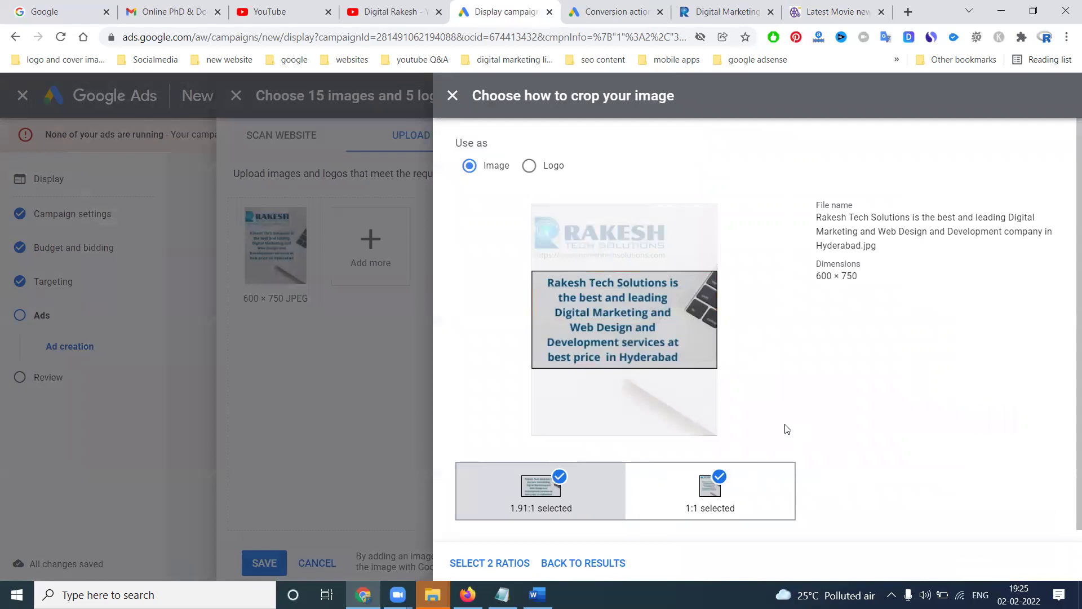
pyautogui.click(561, 477)
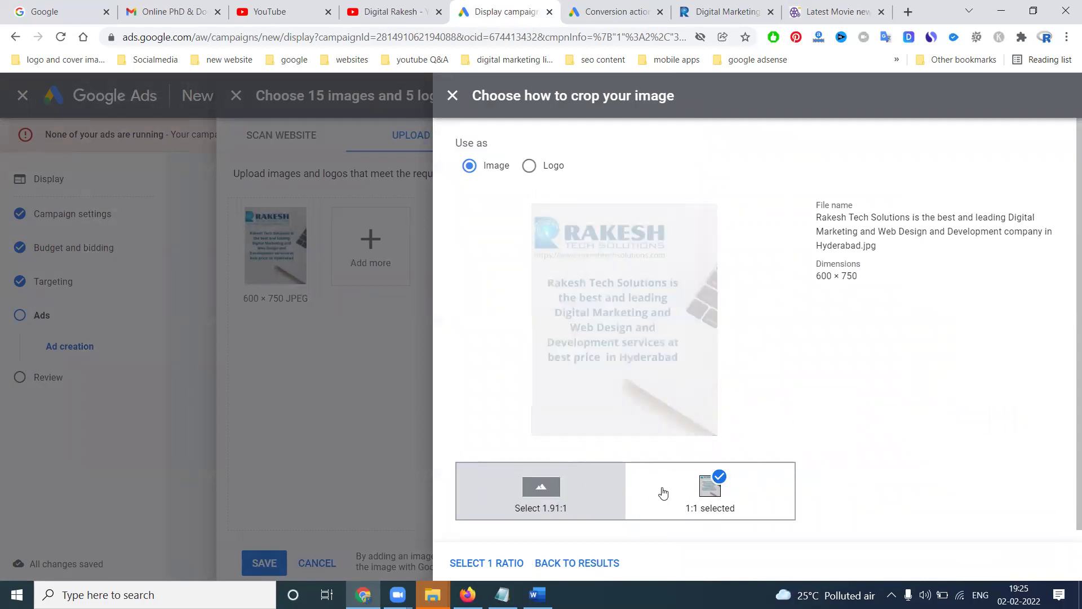
pyautogui.click(714, 502)
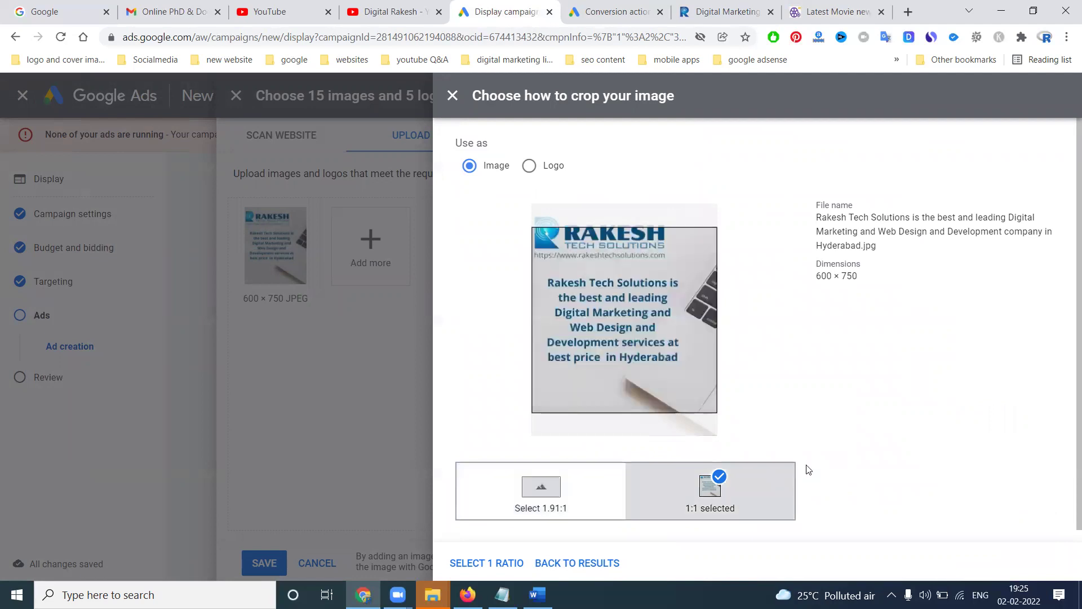
pyautogui.moveTo(662, 390); pyautogui.dragTo(661, 369)
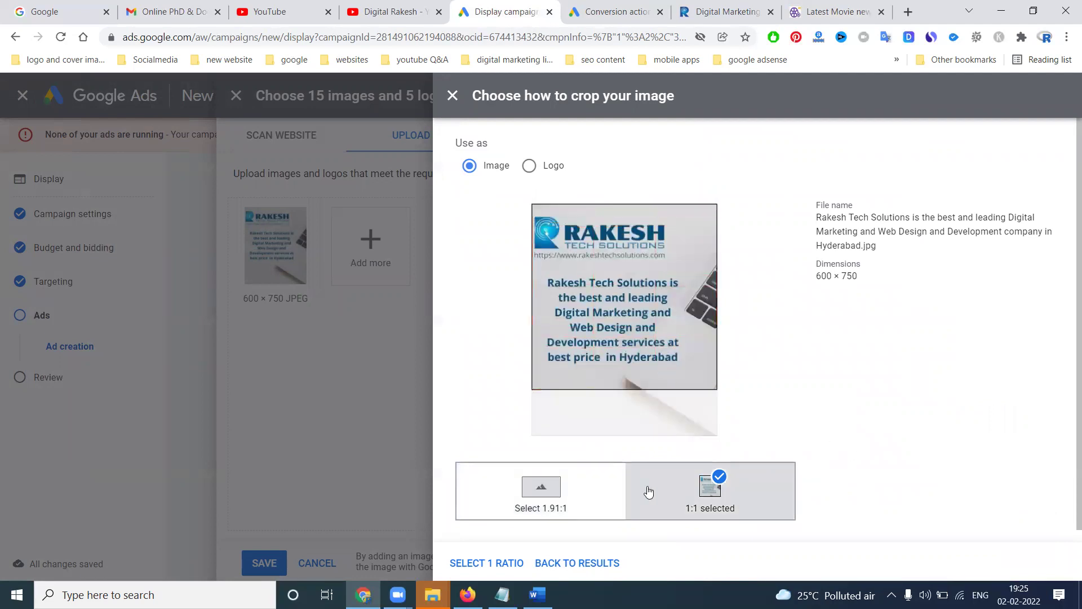
pyautogui.click(484, 563)
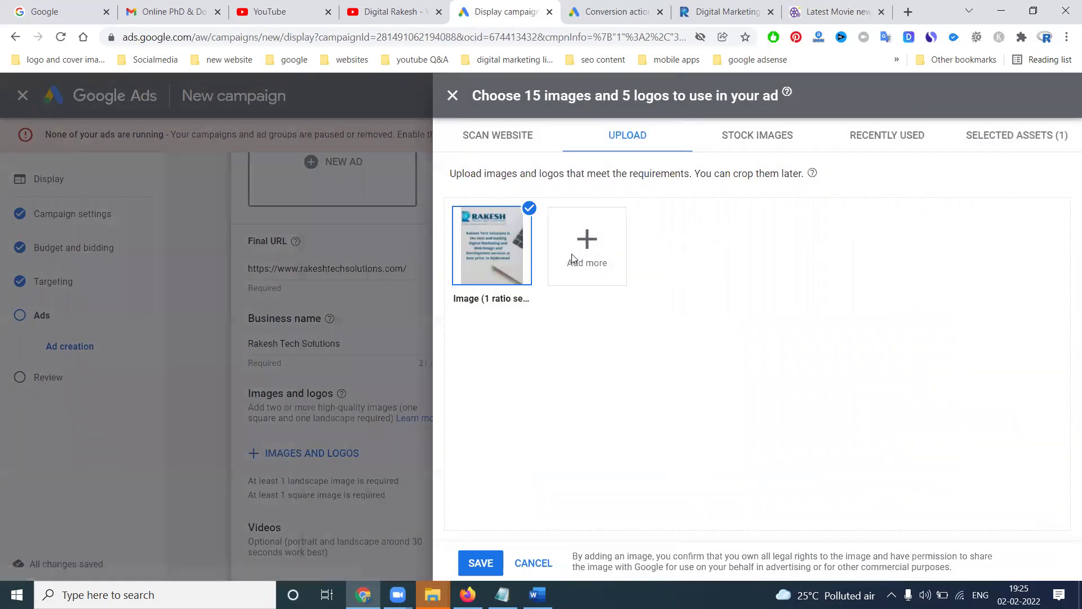
# - Upload the 1200 × 627 Rakesh Tech Solutions image and select it as an image in the 1.91:1 ratio
pyautogui.click(573, 259)
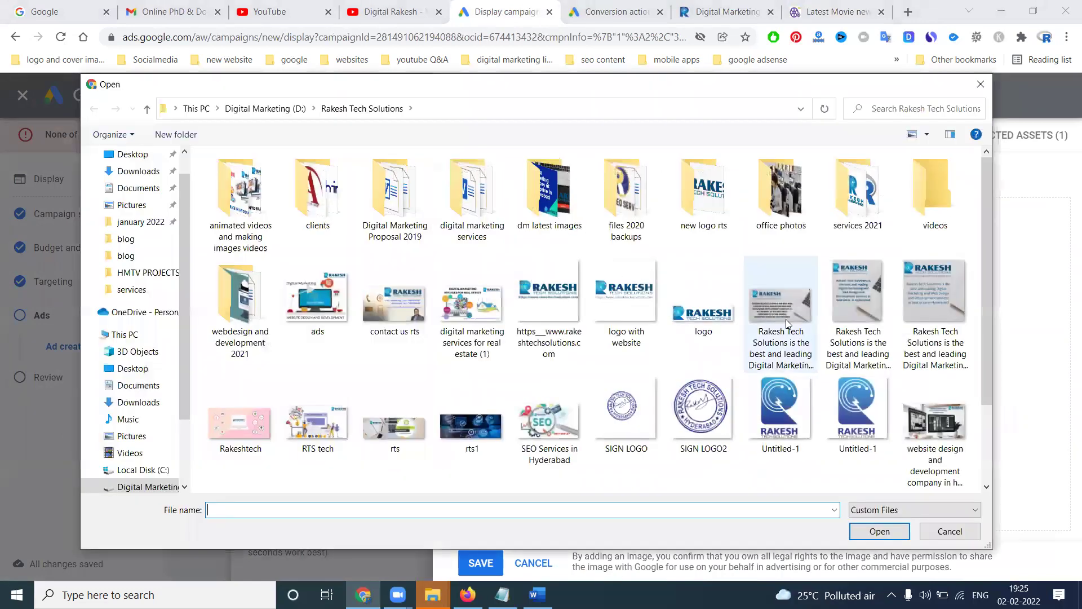
pyautogui.doubleClick(789, 323)
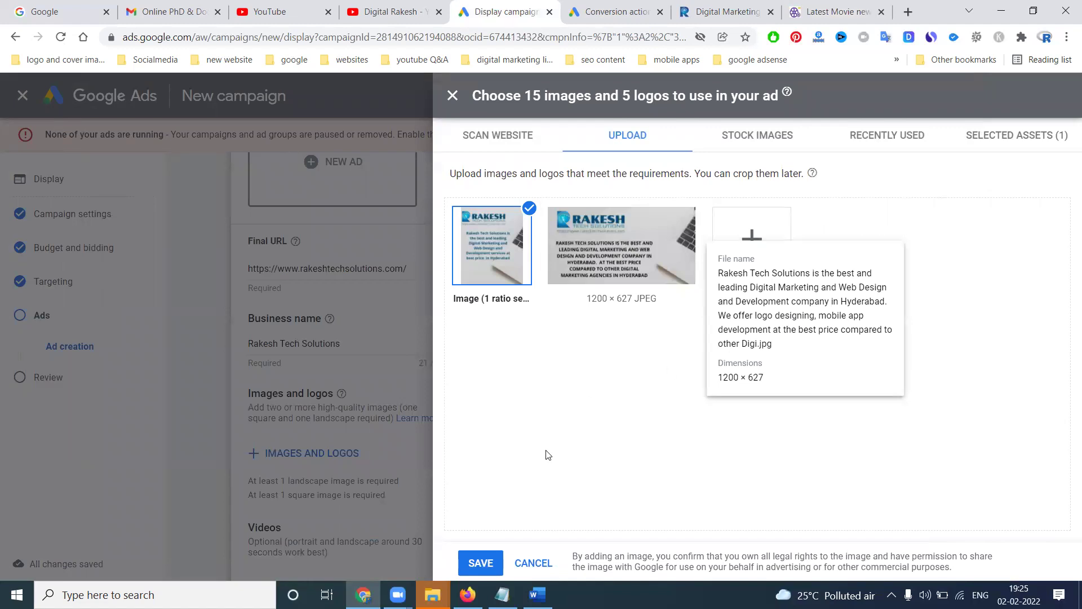
pyautogui.click(621, 297)
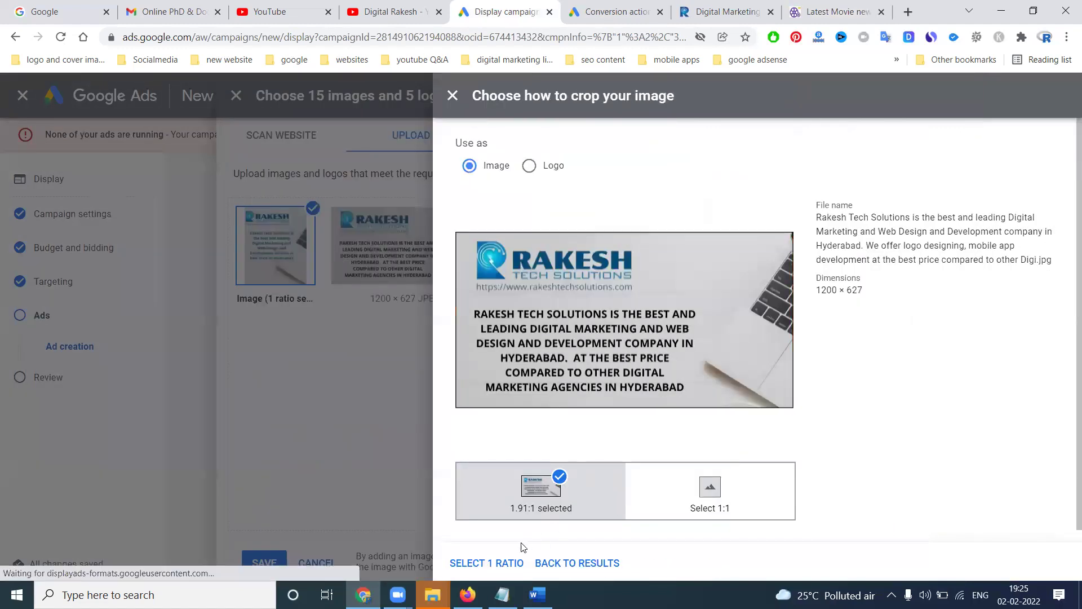
pyautogui.click(477, 563)
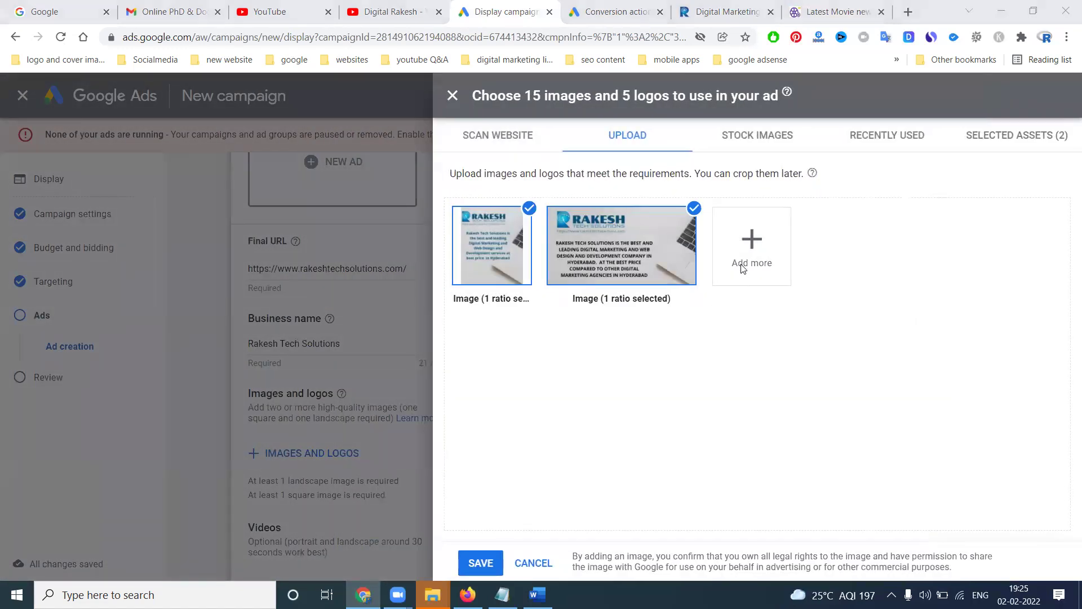
# - Upload https___www.rakeshtechsolutions.com.jpg, select it as a 1:1 image, and save the ad's image selection
pyautogui.click(743, 268)
pyautogui.click(552, 298)
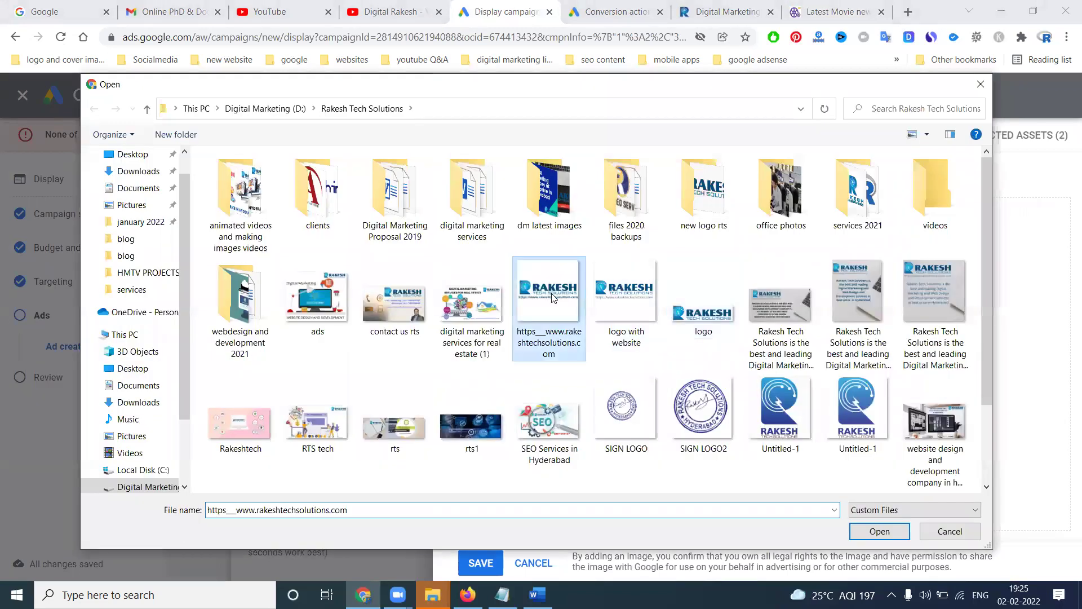
pyautogui.doubleClick(552, 297)
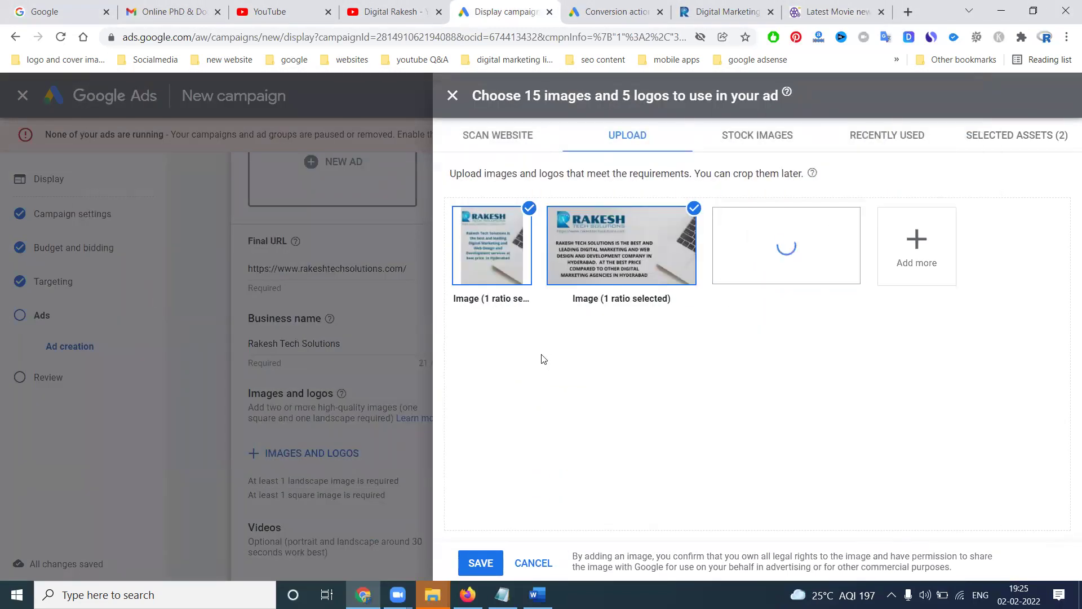
pyautogui.click(746, 277)
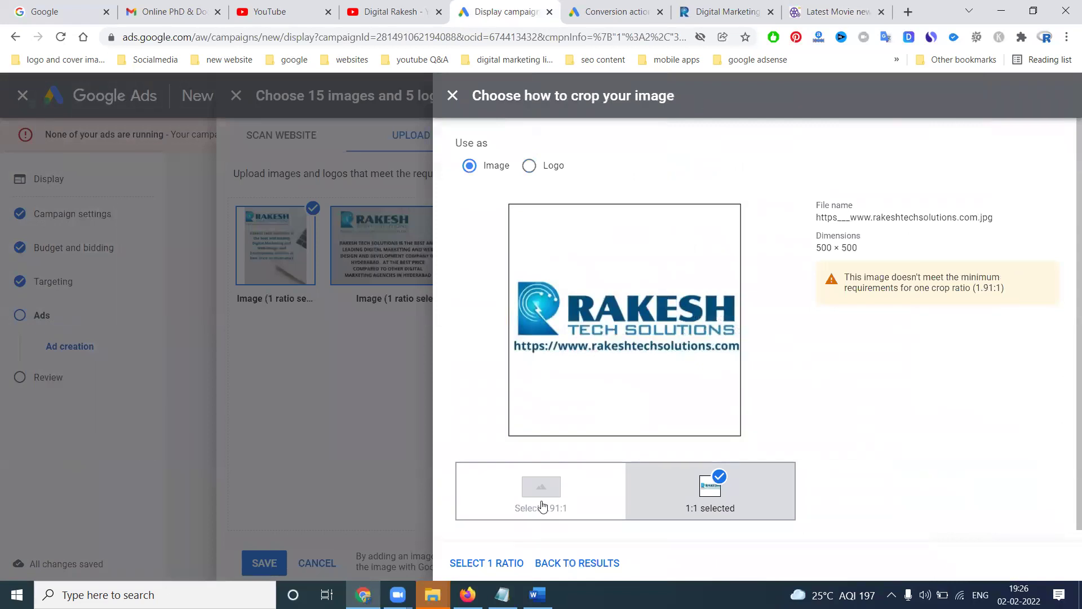
pyautogui.click(484, 561)
pyautogui.click(487, 561)
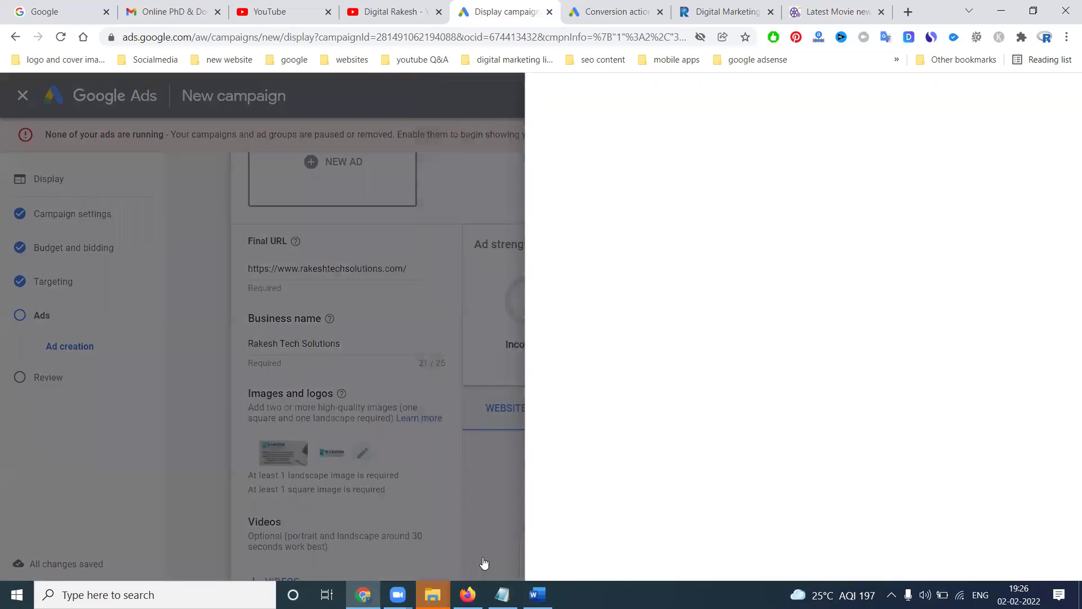
# - Move the "Affordable Price" headline from the first headline field to a newly added third headline
pyautogui.scroll(-4, 423, 338)
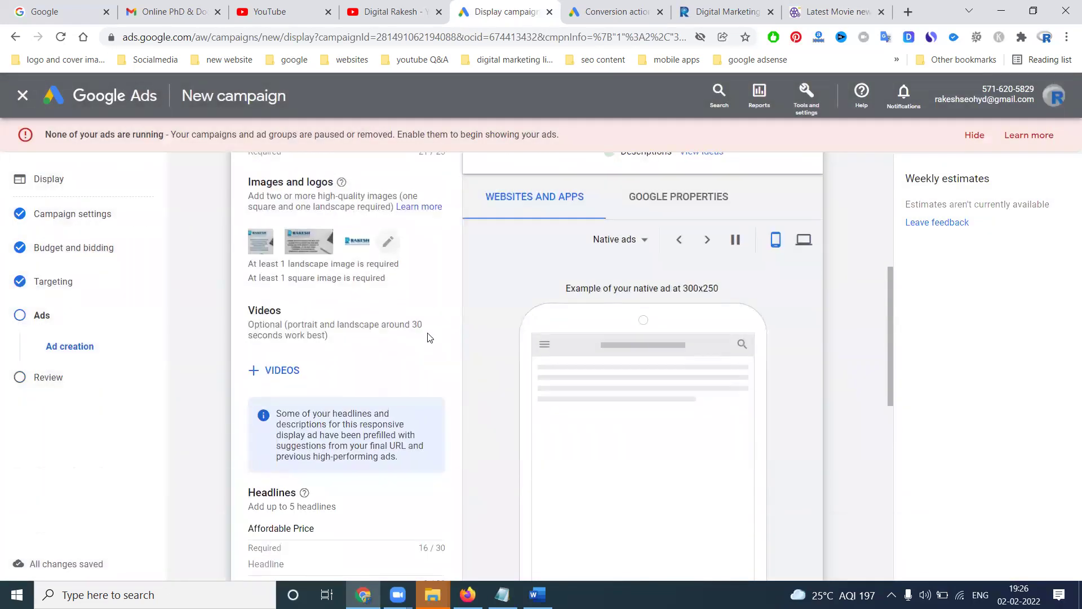
pyautogui.scroll(-4, 428, 337)
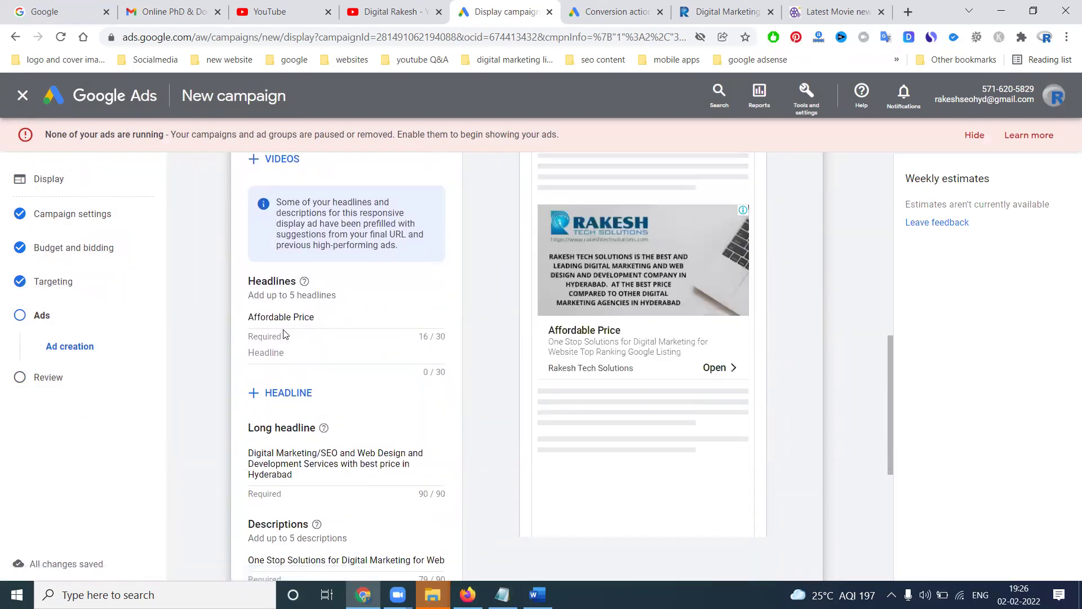
pyautogui.scroll(-3, 305, 416)
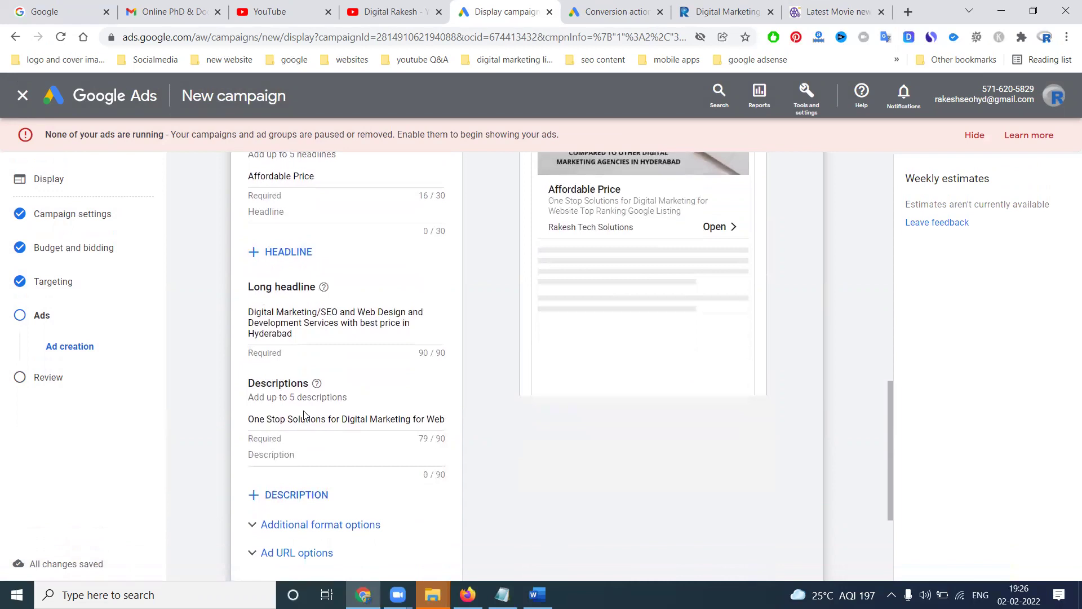
pyautogui.scroll(3, 322, 324)
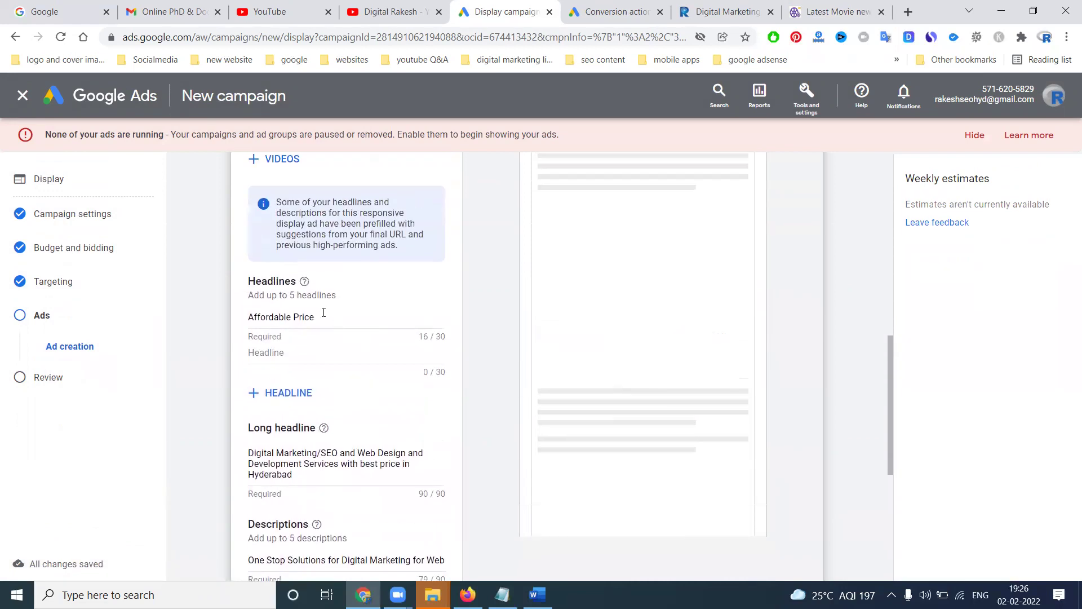
pyautogui.doubleClick(305, 316)
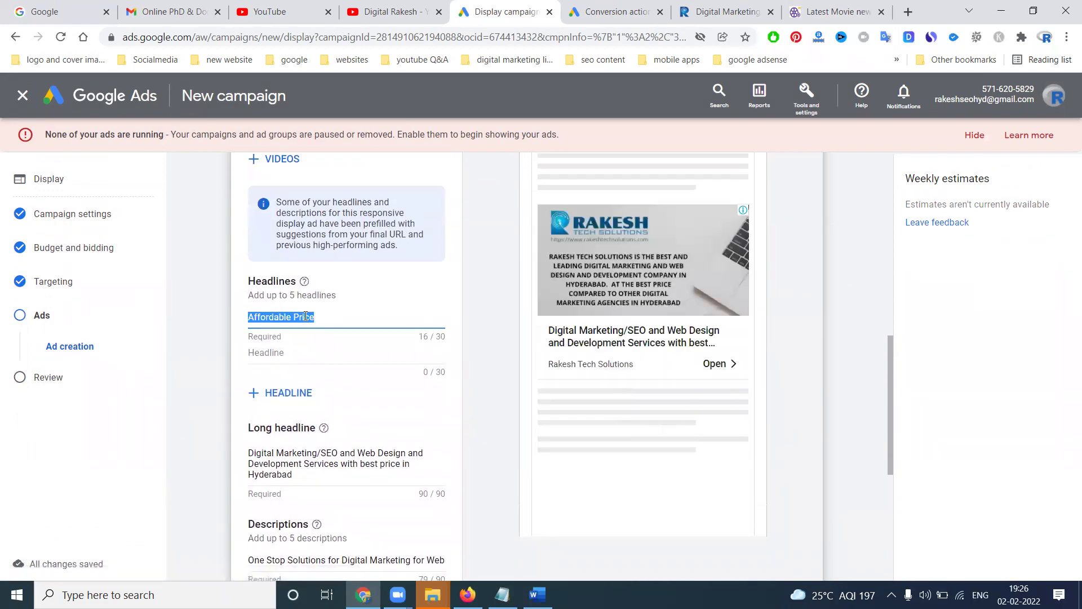
pyautogui.click(286, 392)
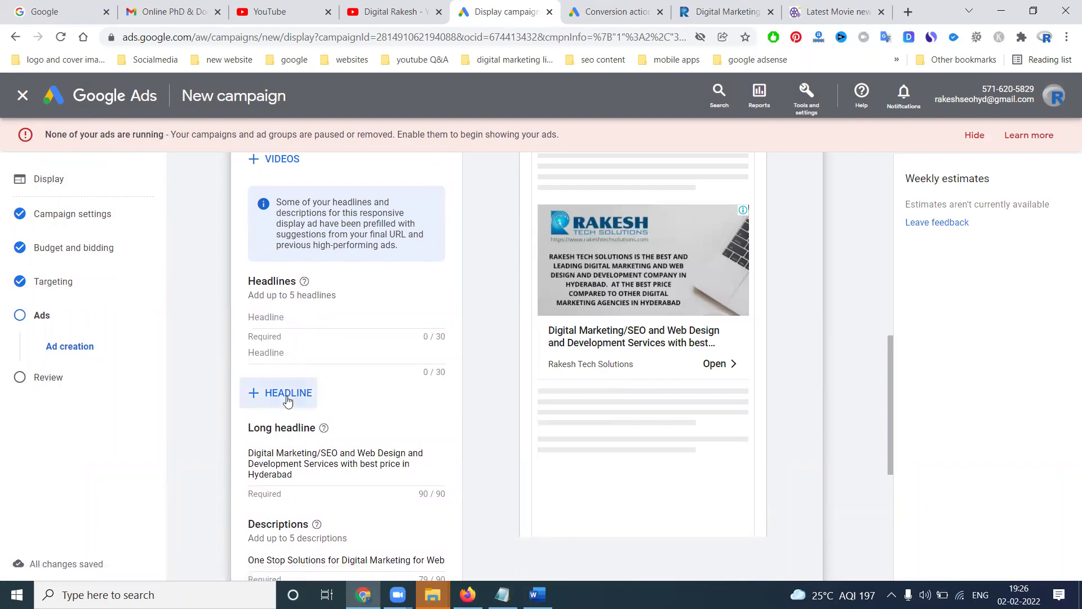
pyautogui.write('Affordable Price')
# - Set the ad's first headline to "Digital Marketing services"
pyautogui.click(302, 317)
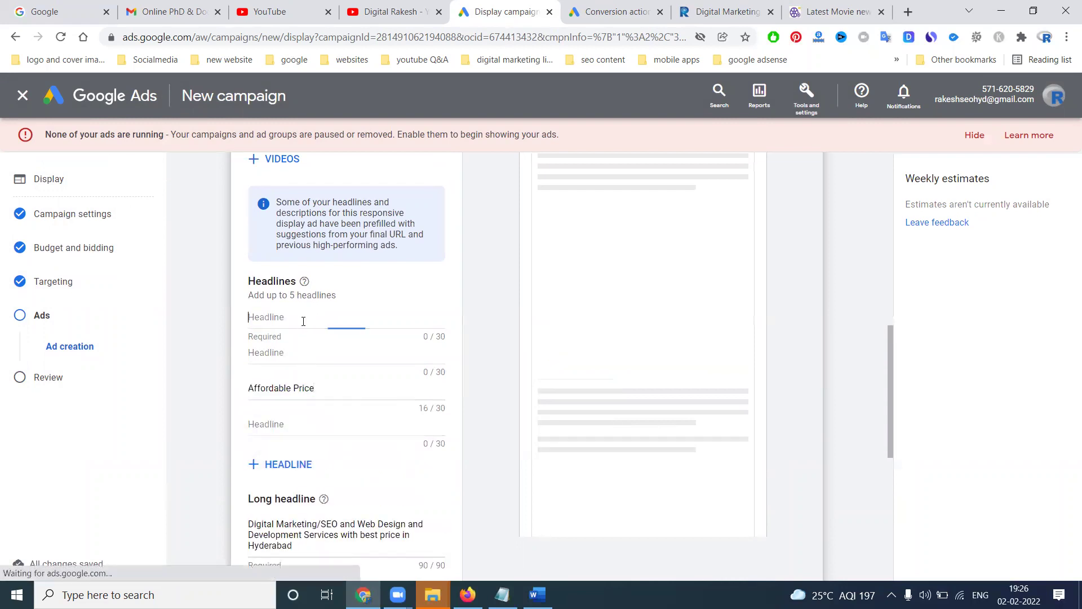
pyautogui.write('Digital')
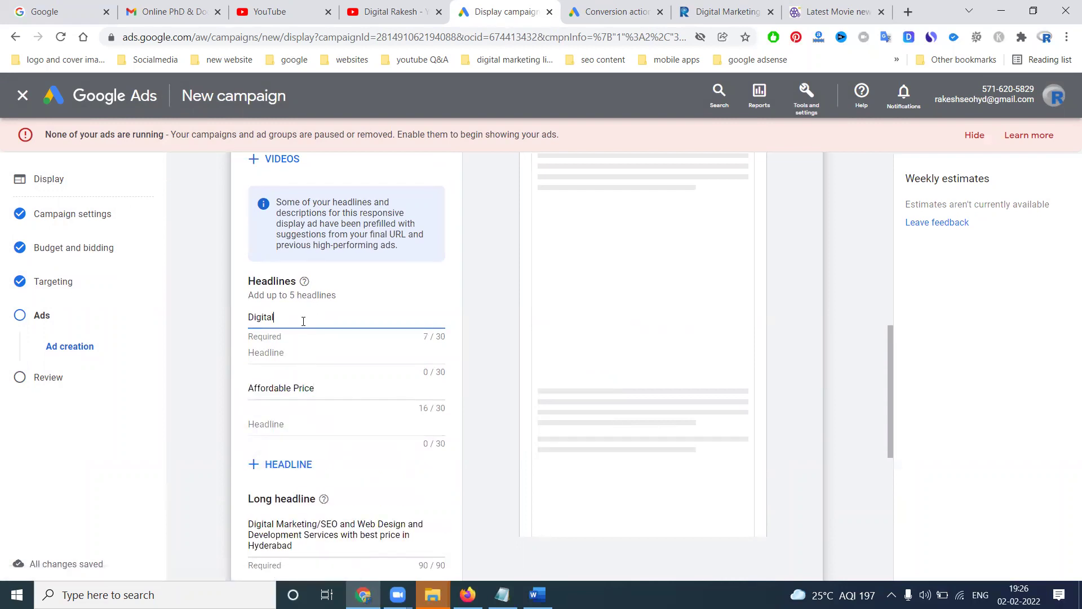
pyautogui.write(' Marketing services')
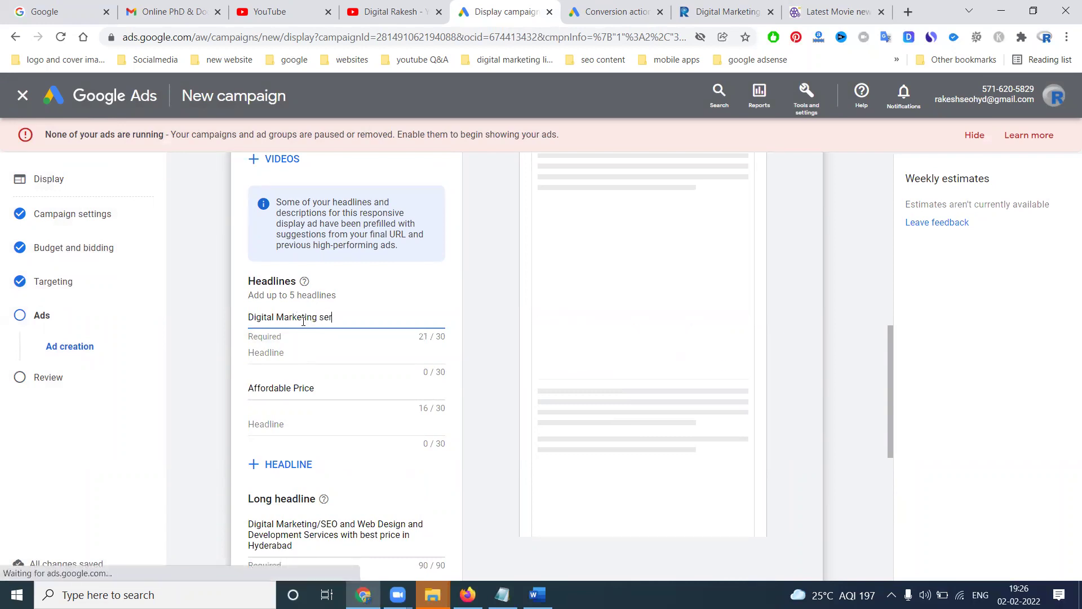
pyautogui.click(269, 354)
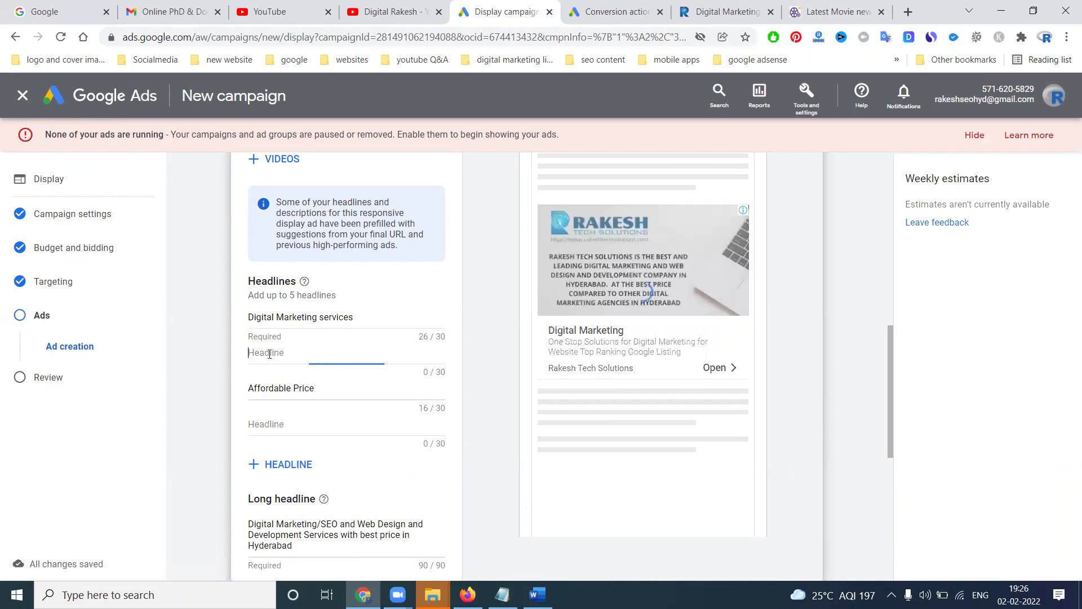
# - Set the ad's second headline to "Web design services"
pyautogui.write('Web Desig')
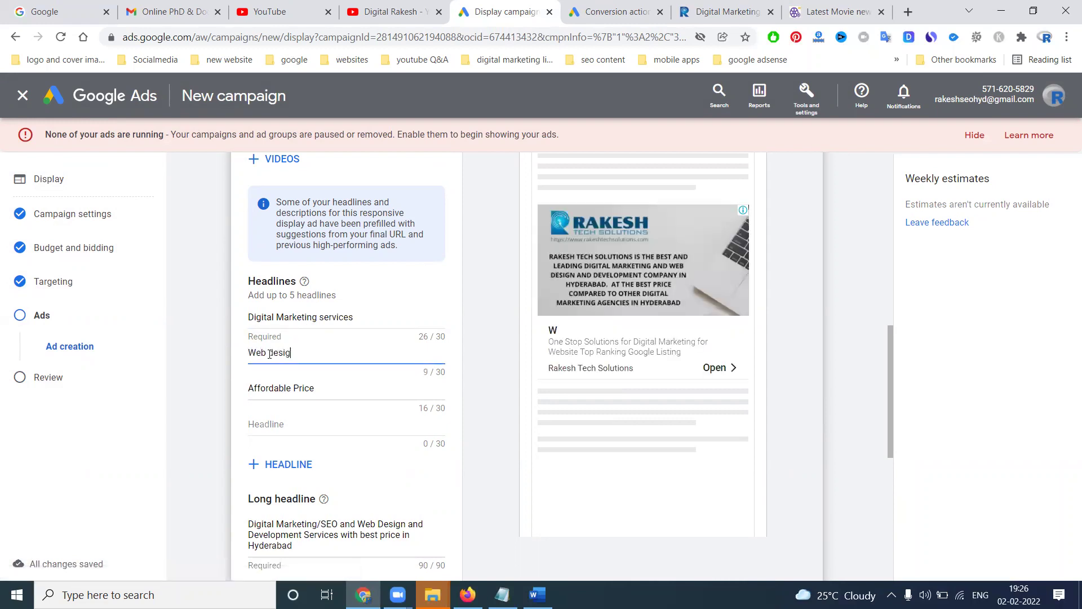
pyautogui.write('n service')
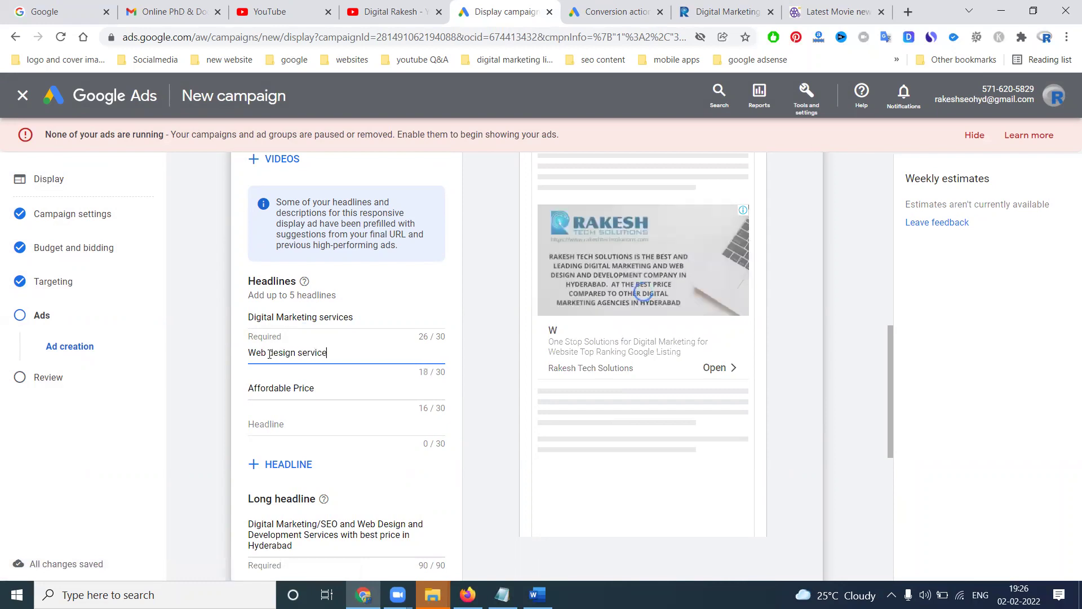
pyautogui.write('s')
pyautogui.scroll(-6, 409, 365)
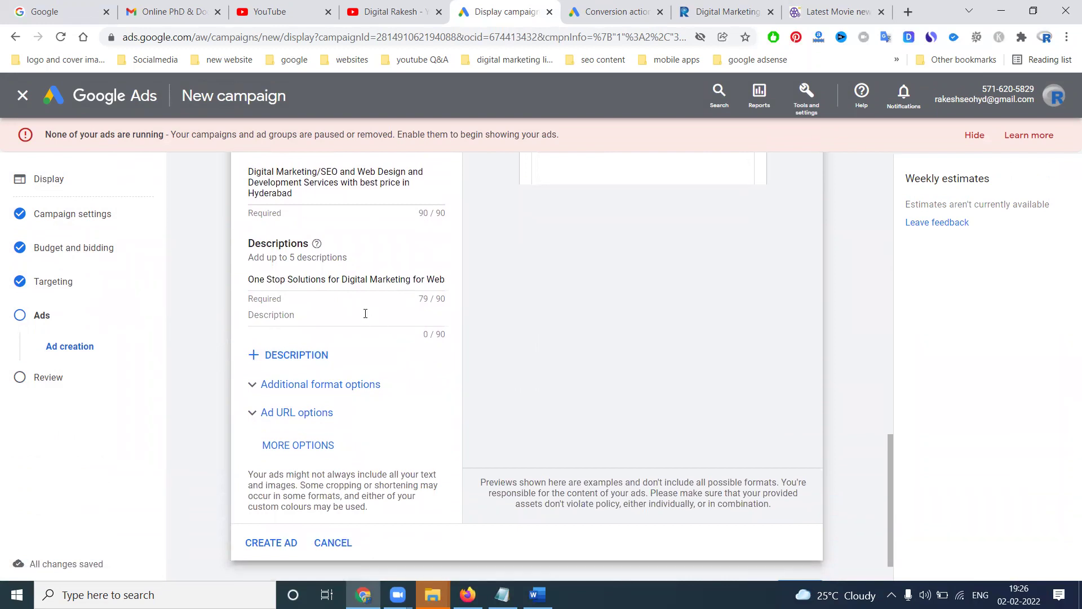
pyautogui.scroll(5, 365, 314)
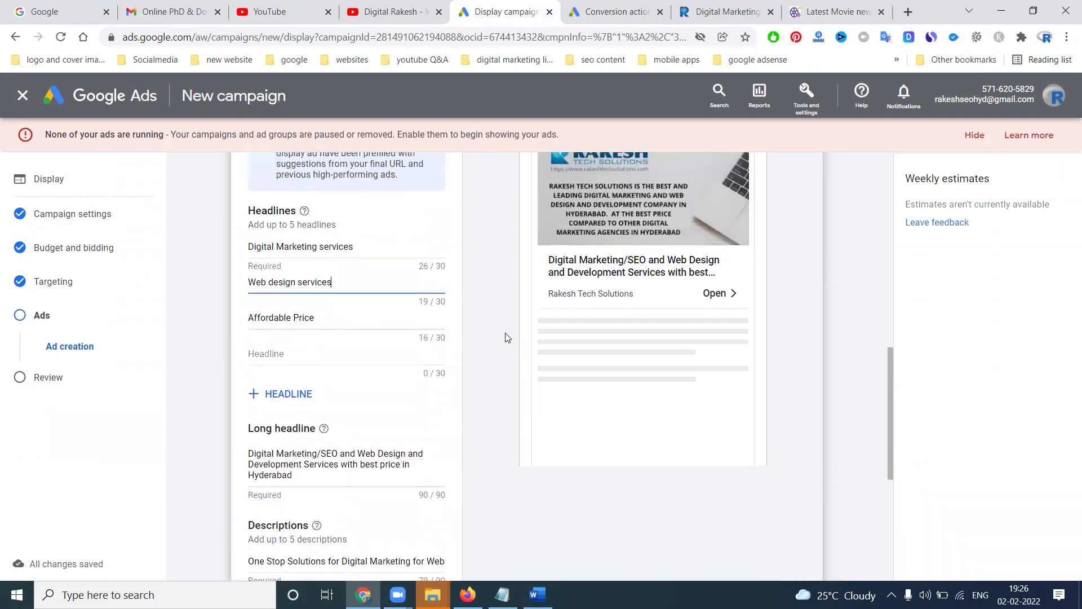
# - Preview the responsive display ad in desktop view as image ads for websites and apps
pyautogui.scroll(6, 727, 391)
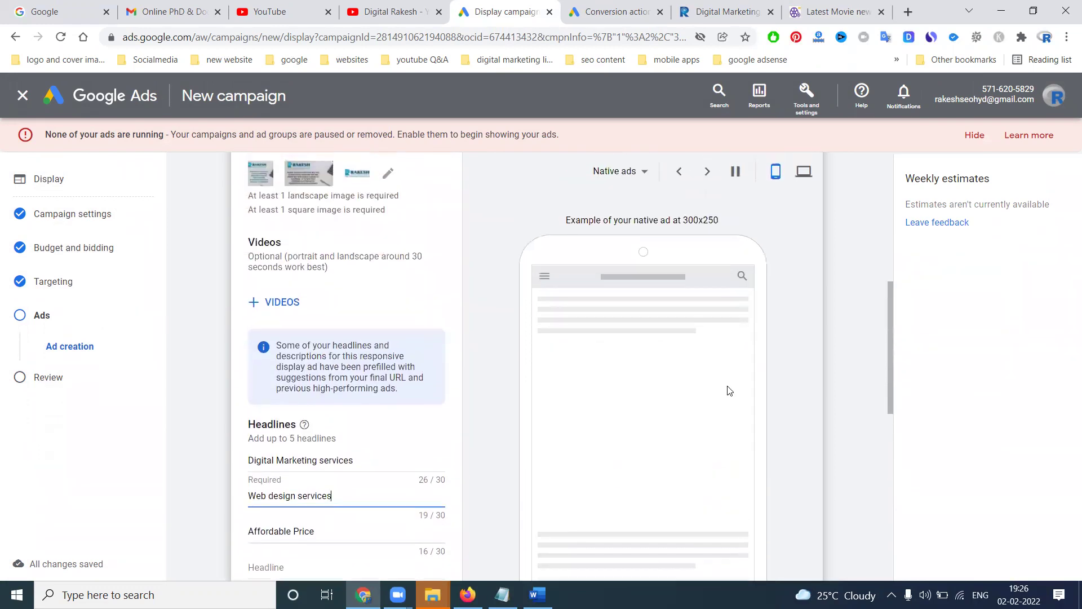
pyautogui.click(804, 310)
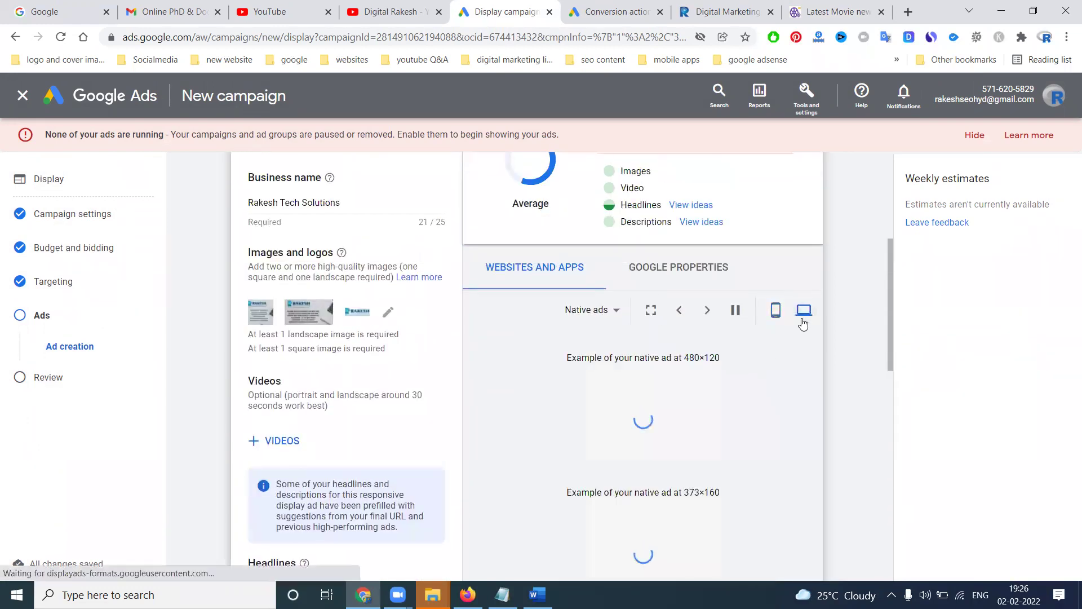
pyautogui.click(614, 314)
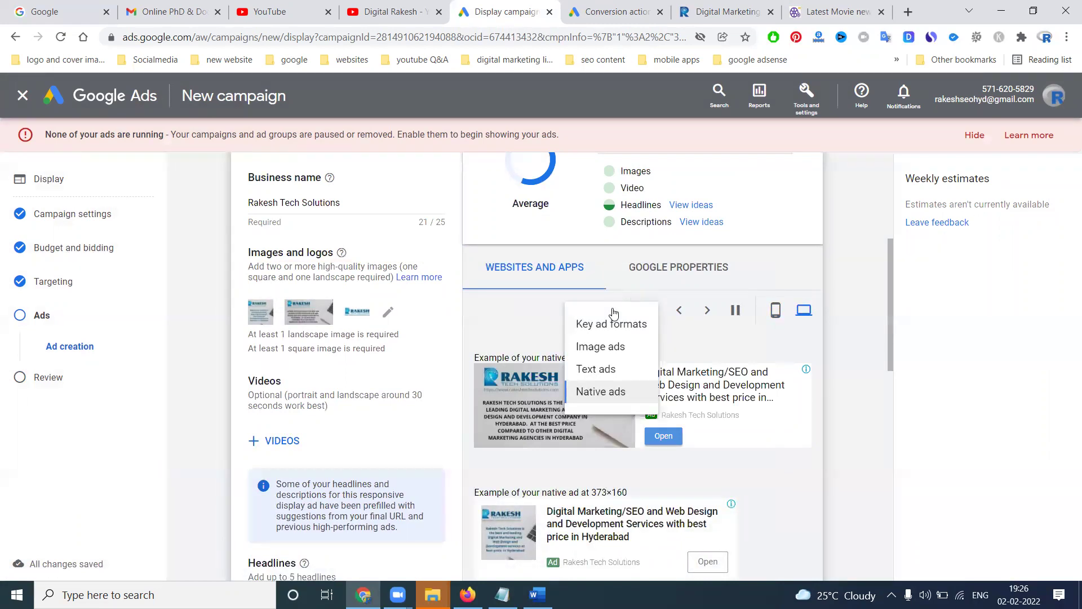
pyautogui.click(599, 346)
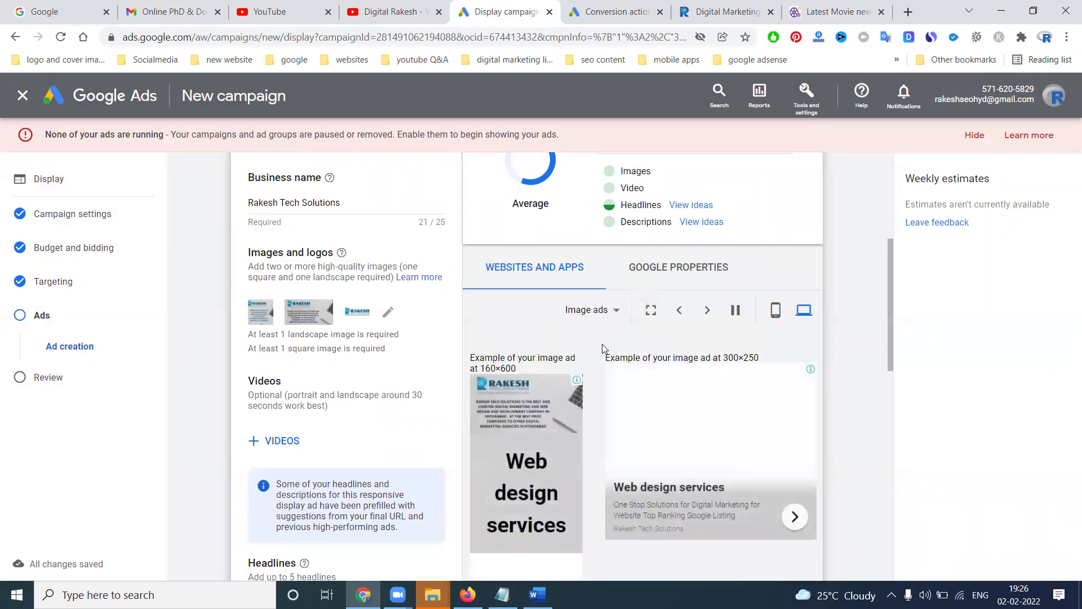
# - Switch to the tollycinenews.com page and examine the display ads placed between and beside its articles
pyautogui.click(797, 18)
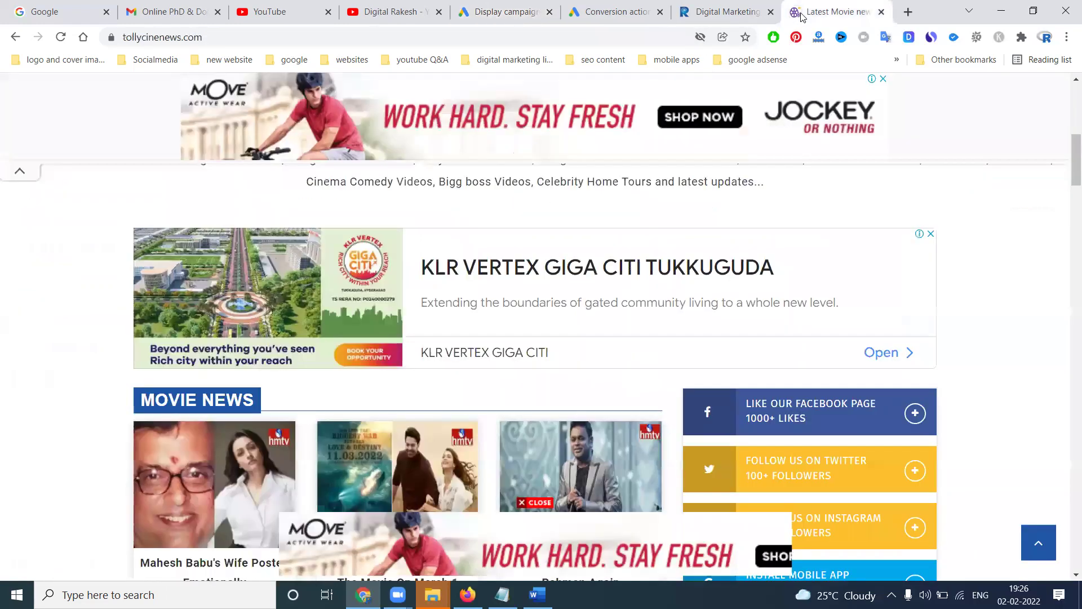
pyautogui.scroll(-5, 637, 289)
pyautogui.scroll(-20, 638, 288)
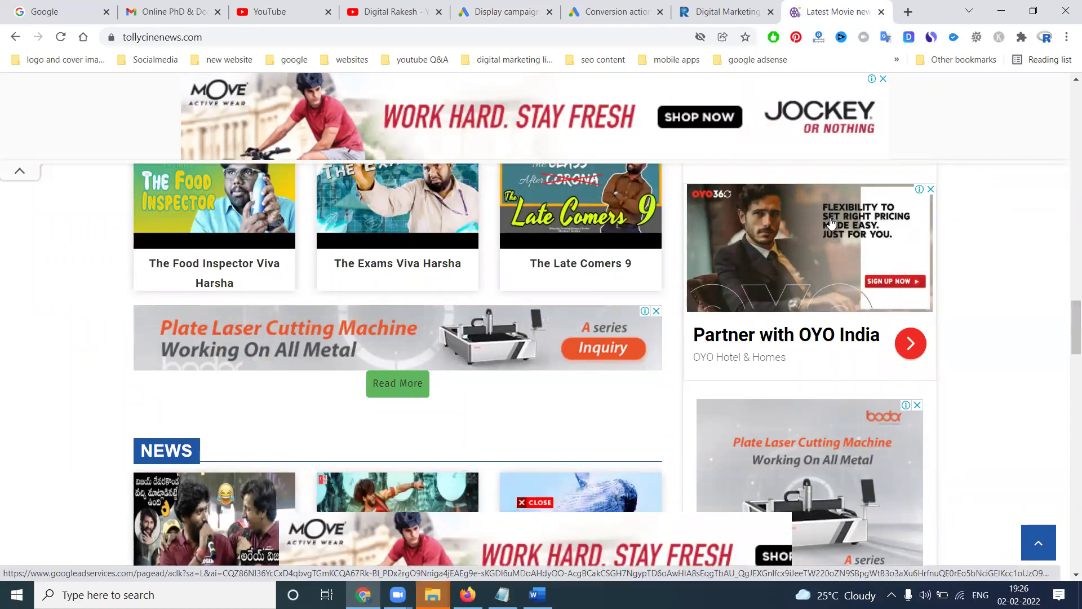
pyautogui.scroll(-3, 831, 225)
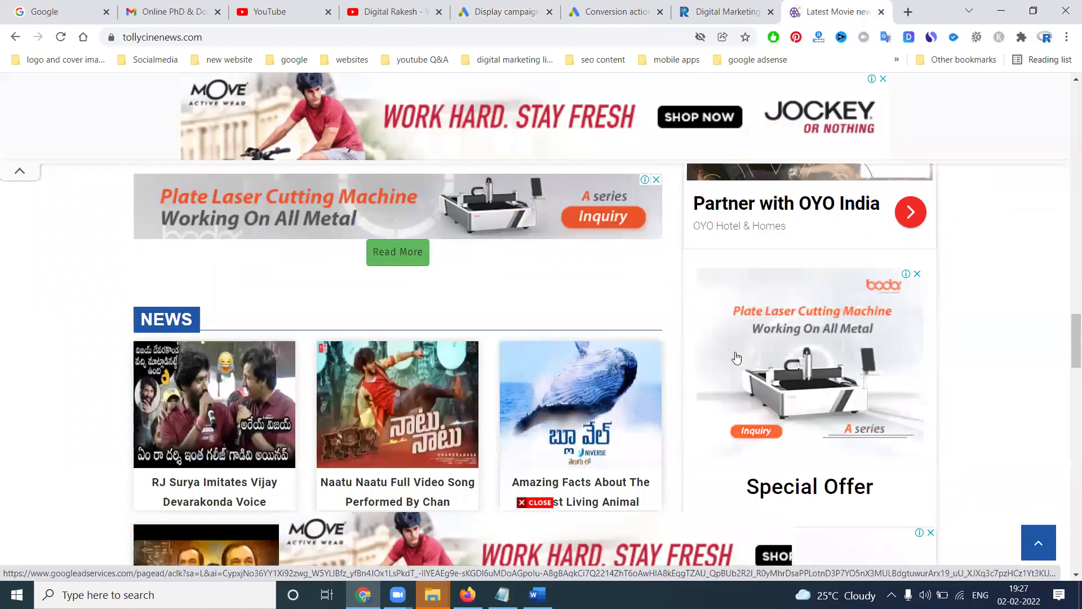
# - Return to the Google Ads campaign and preview the ad as a desktop text ad
pyautogui.click(507, 11)
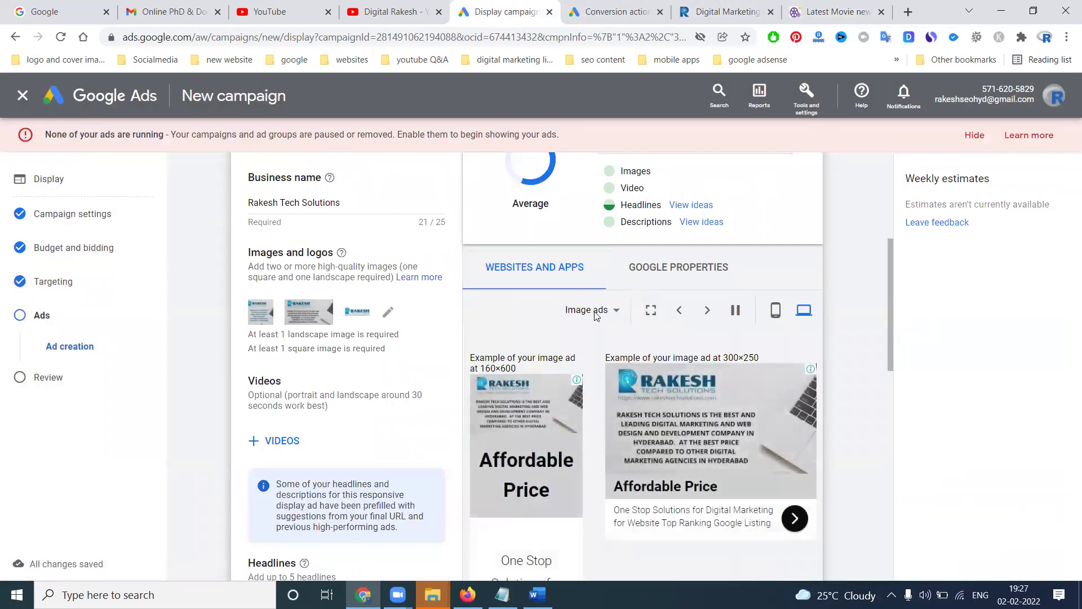
pyautogui.click(612, 313)
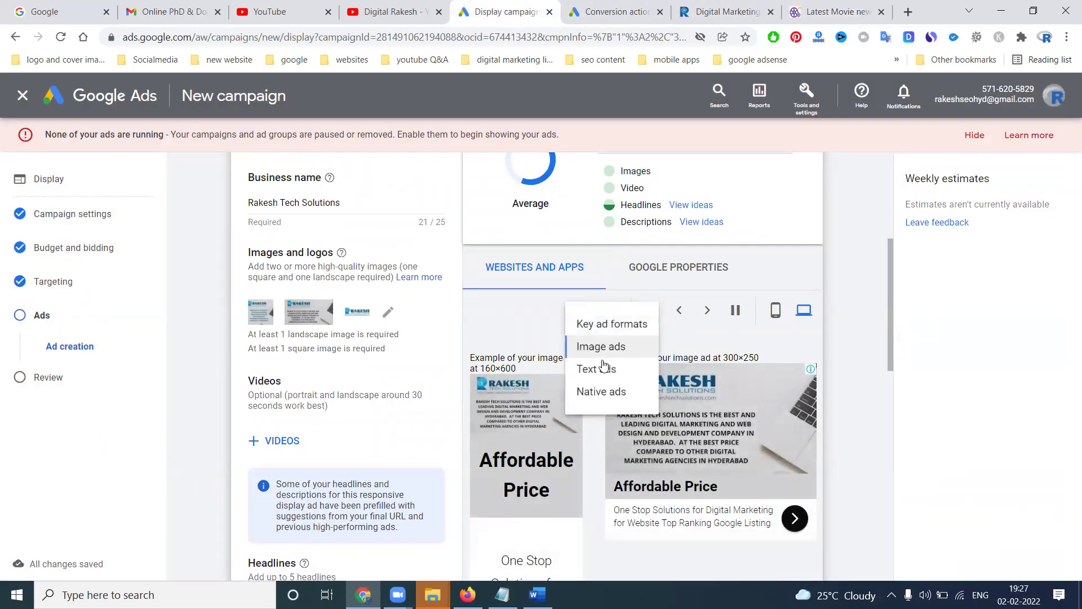
pyautogui.click(603, 371)
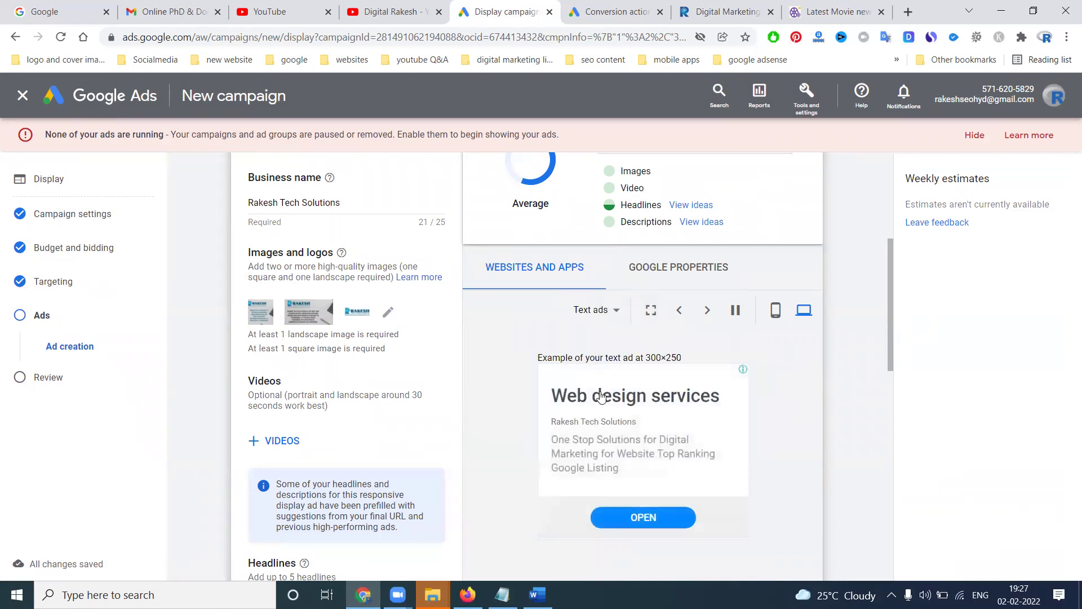
# - Switch to tollycinenews.com and reload the page to examine the text ad in its header
pyautogui.click(781, 11)
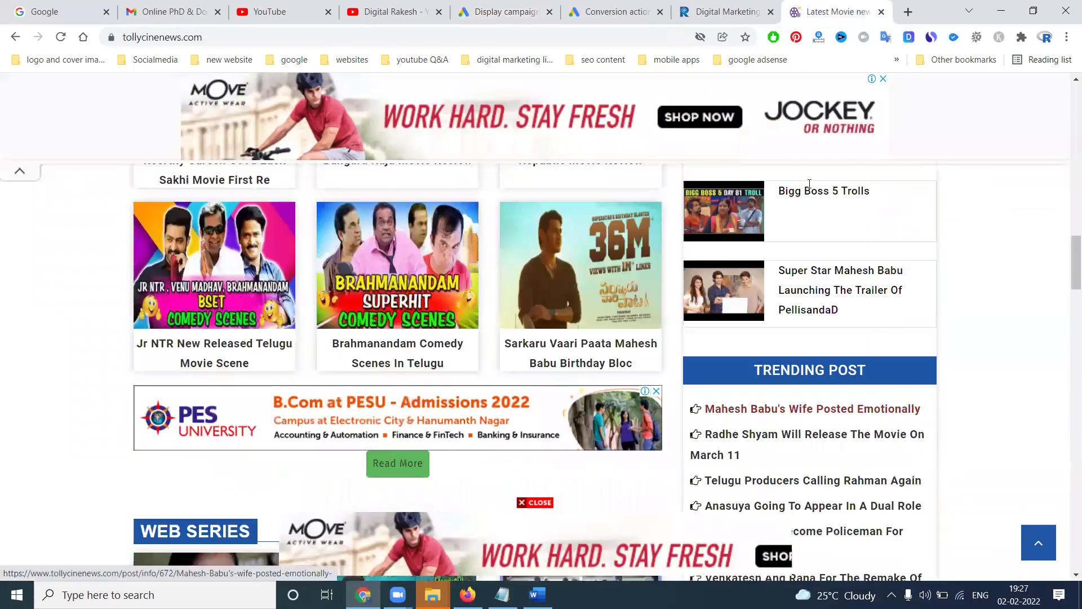
pyautogui.scroll(8, 810, 184)
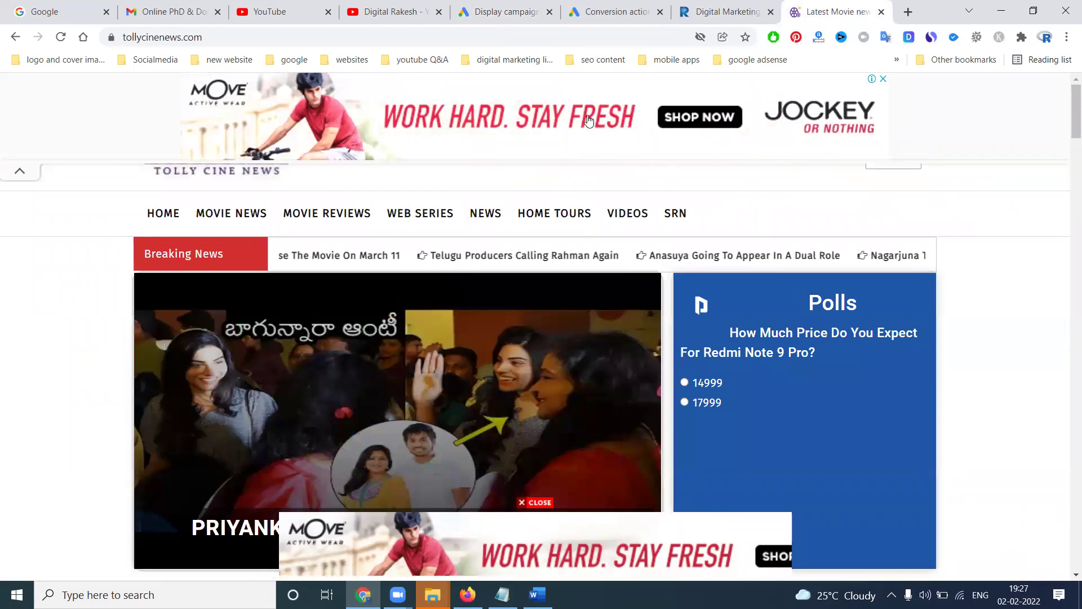
pyautogui.click(61, 37)
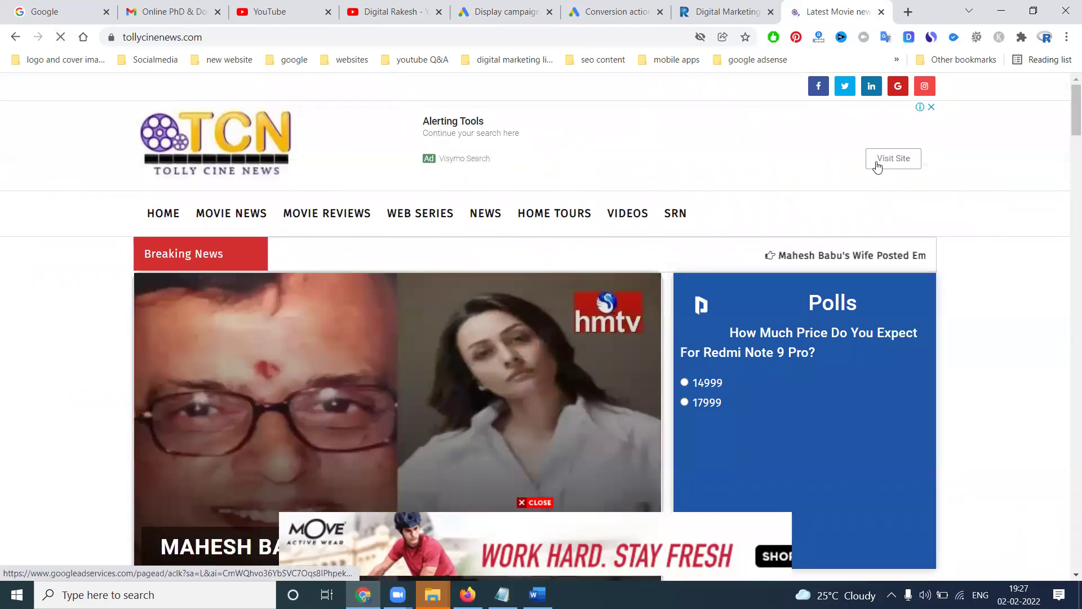
# - Return to the Google Ads campaign and preview the ad as desktop native ads
pyautogui.click(471, 5)
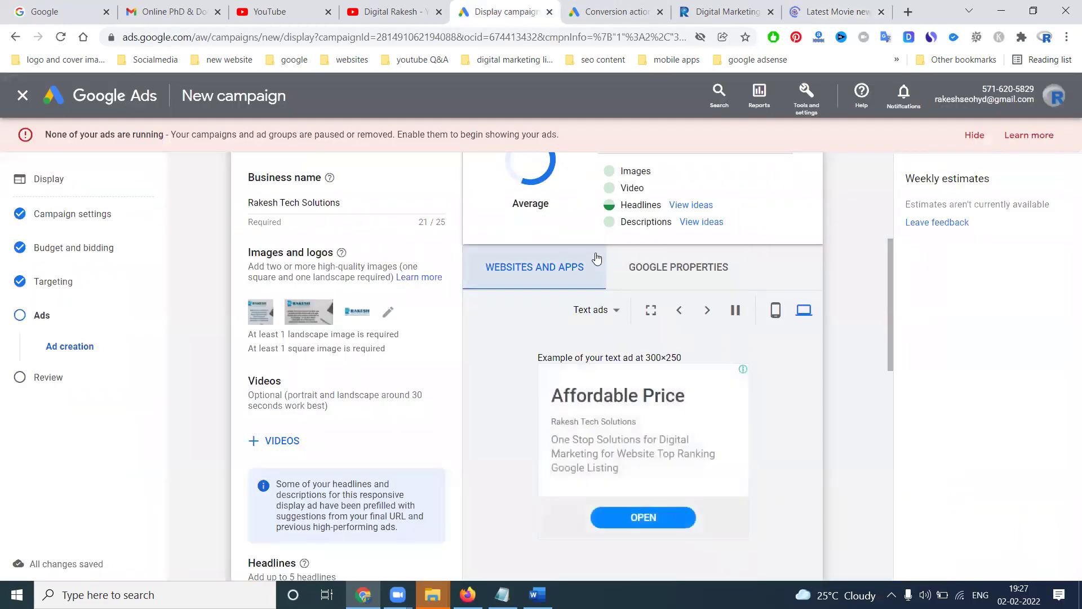
pyautogui.click(613, 311)
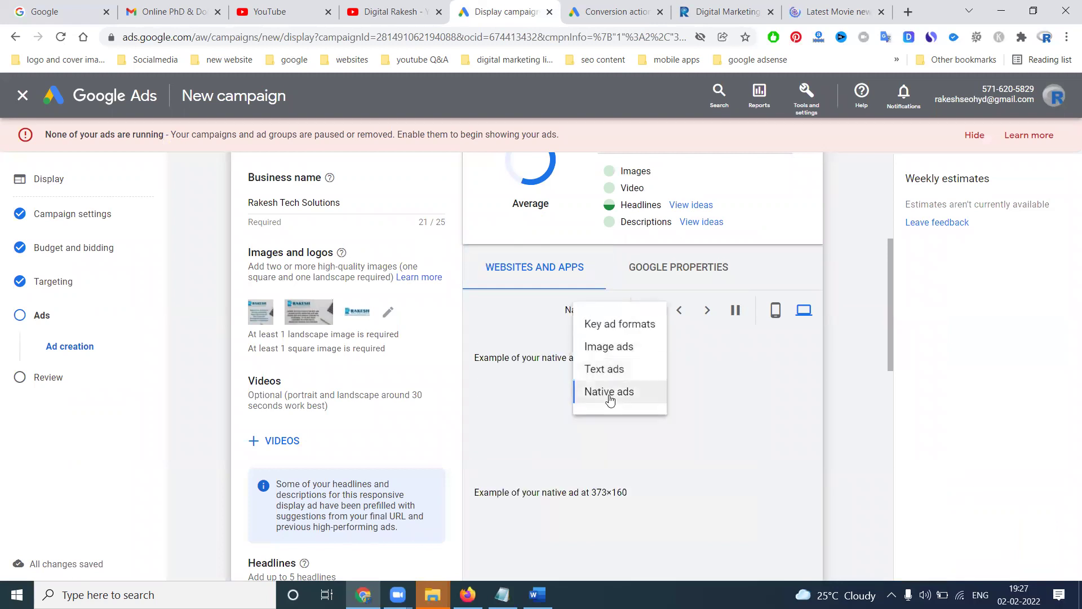
pyautogui.click(609, 397)
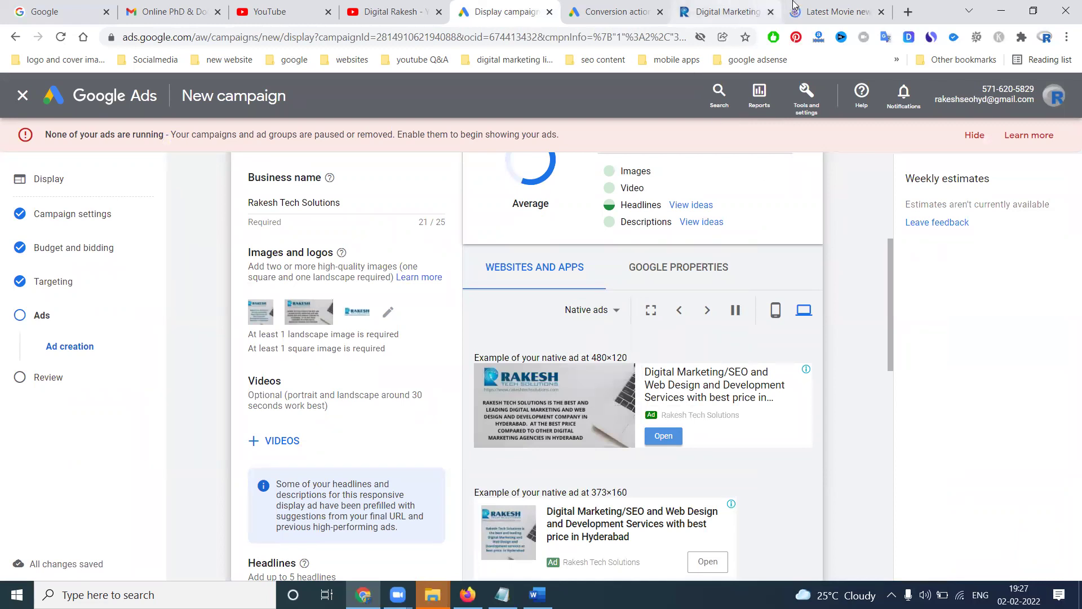
# - Compare the native ad preview with the ads shown on the tollycinenews.com page
pyautogui.click(814, 5)
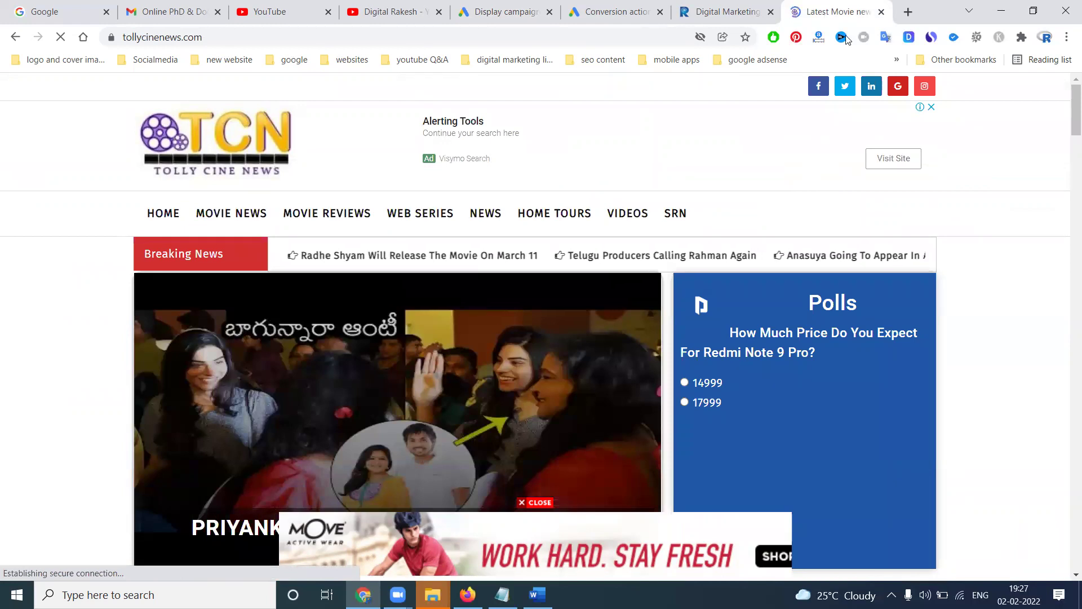
pyautogui.click(483, 6)
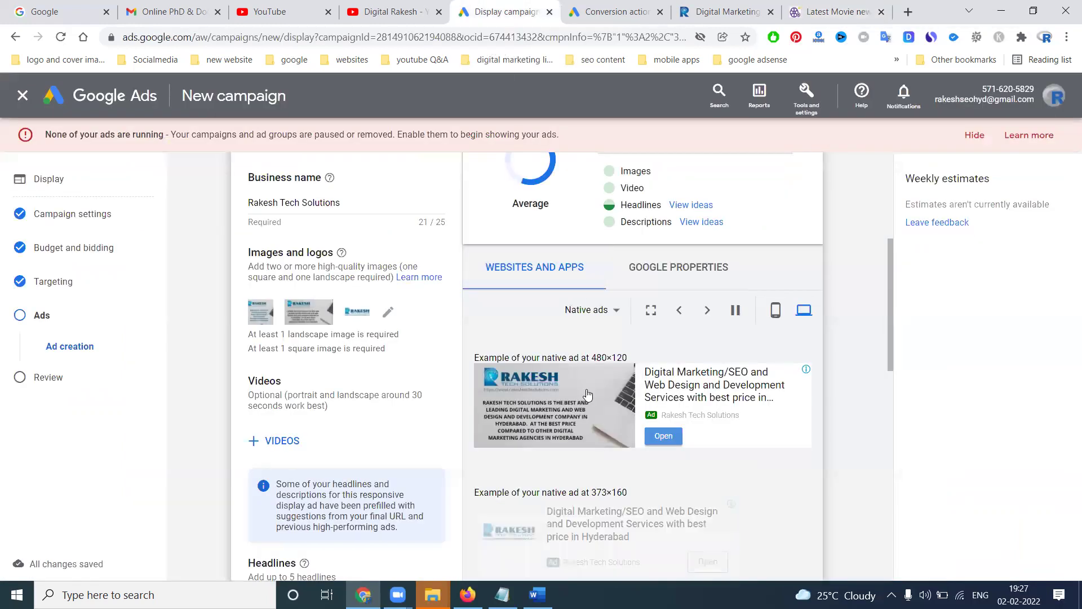
pyautogui.click(816, 15)
pyautogui.scroll(-10, 632, 336)
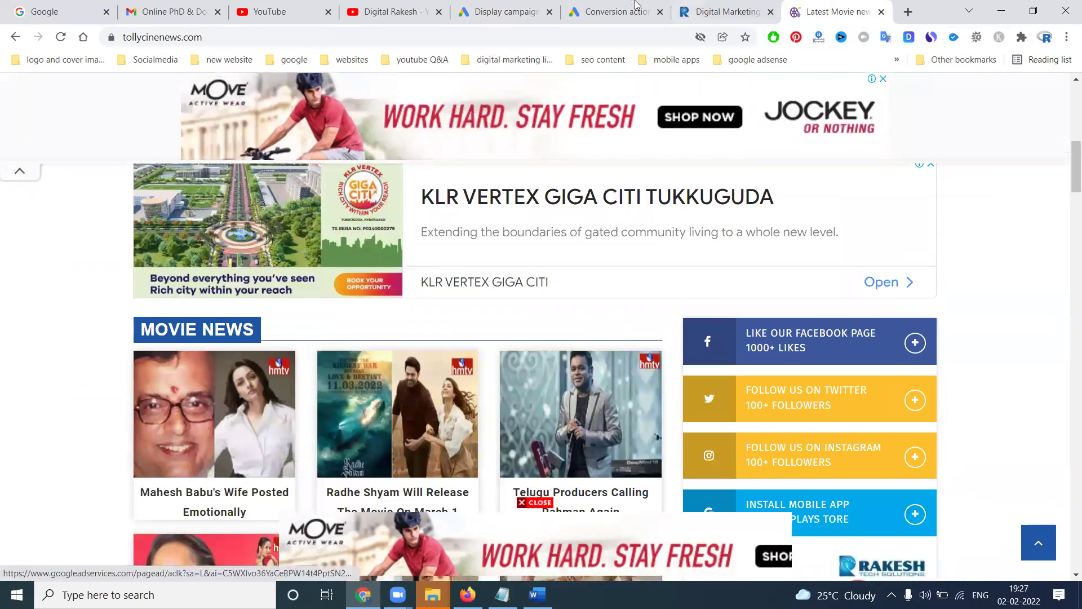
# - Preview the ad on Gmail under the campaign's Google properties and compare it with the upGrad ad in the open Gmail page
pyautogui.click(530, 11)
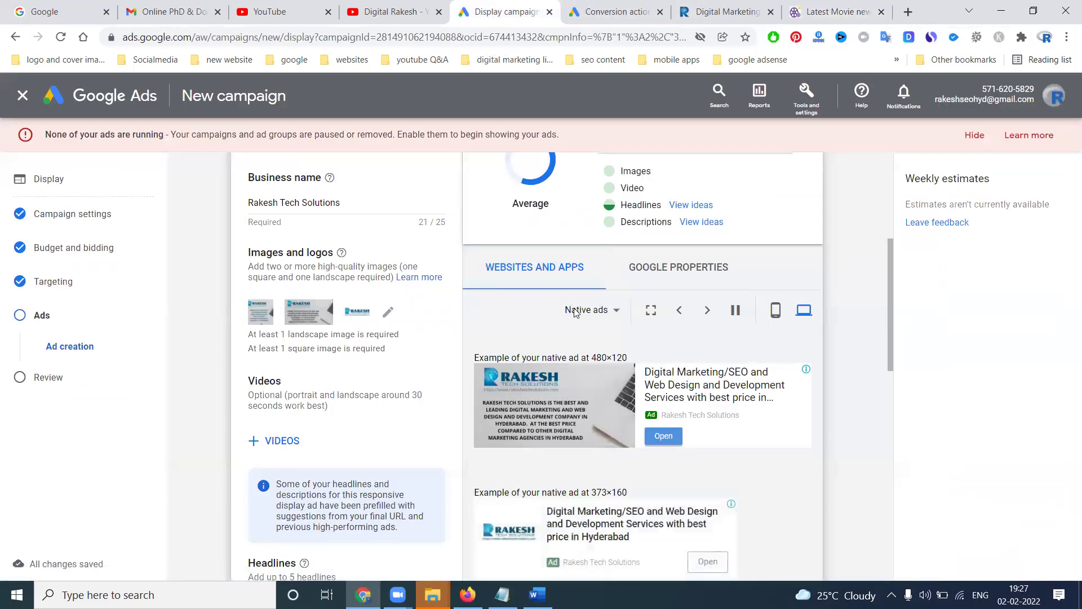
pyautogui.click(666, 276)
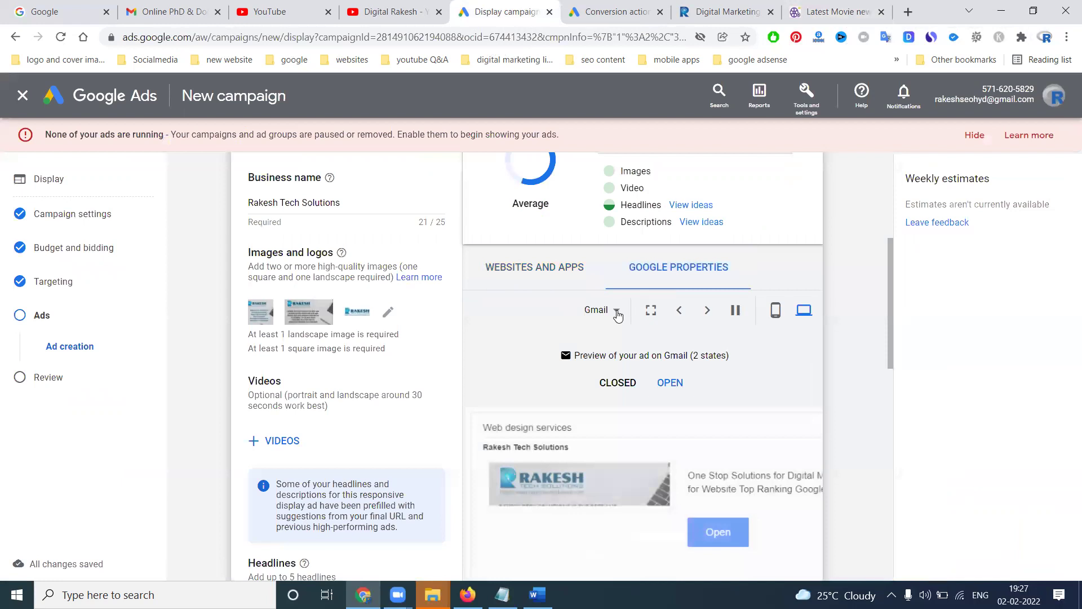
pyautogui.click(196, 5)
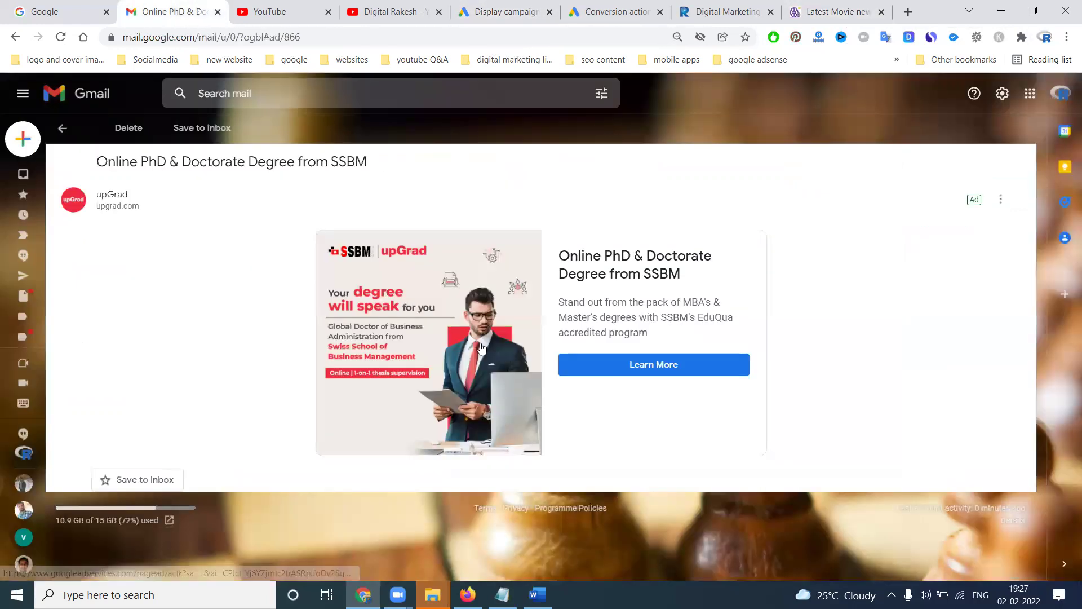
pyautogui.click(507, 11)
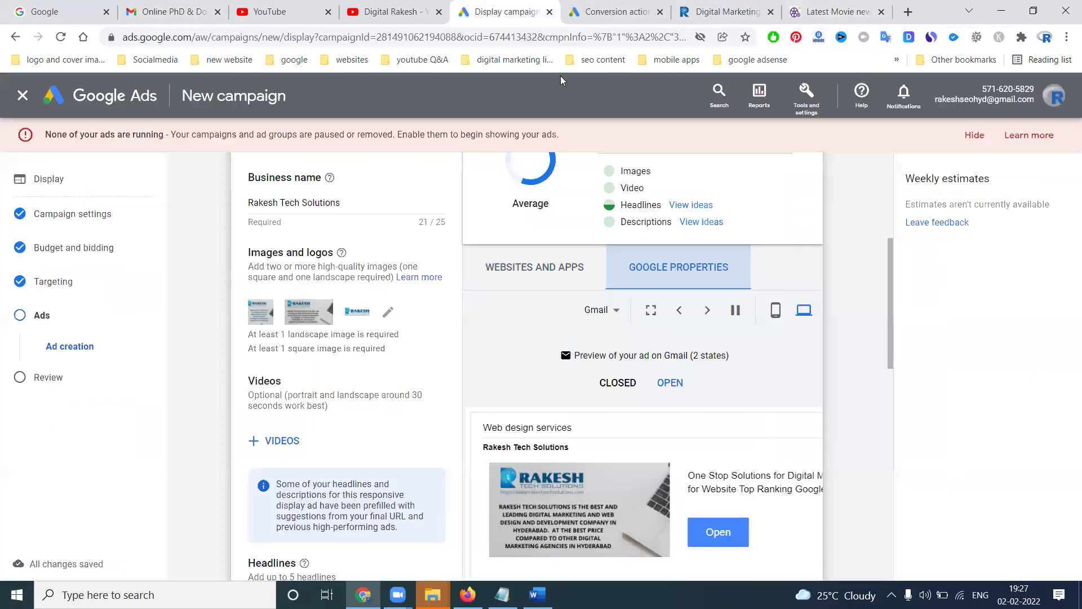
# - Preview the ad on YouTube in desktop view and compare it with the ad on the YouTube home page
pyautogui.click(619, 317)
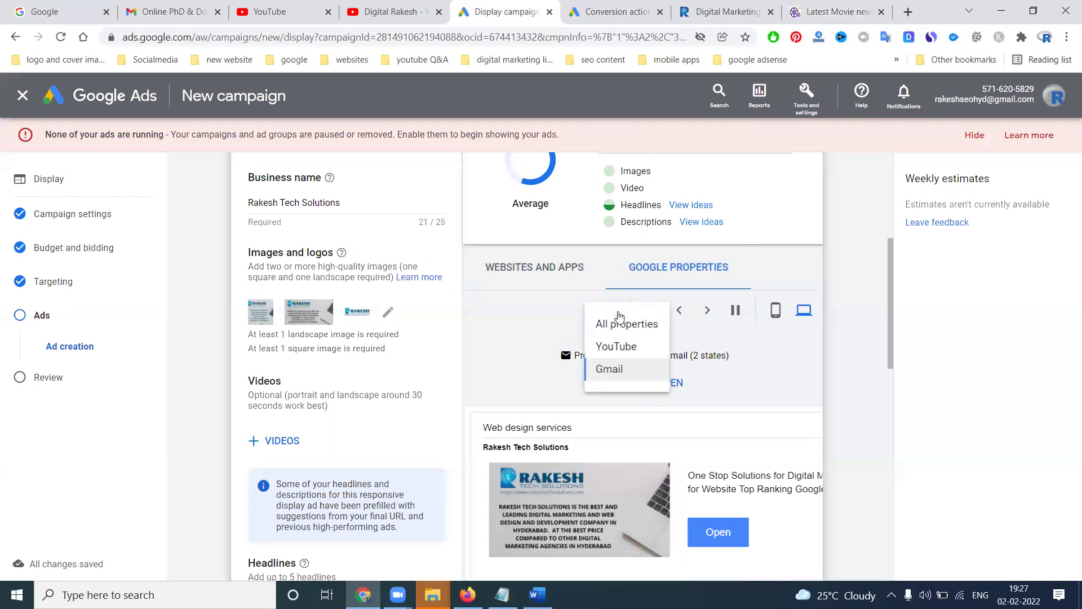
pyautogui.click(618, 346)
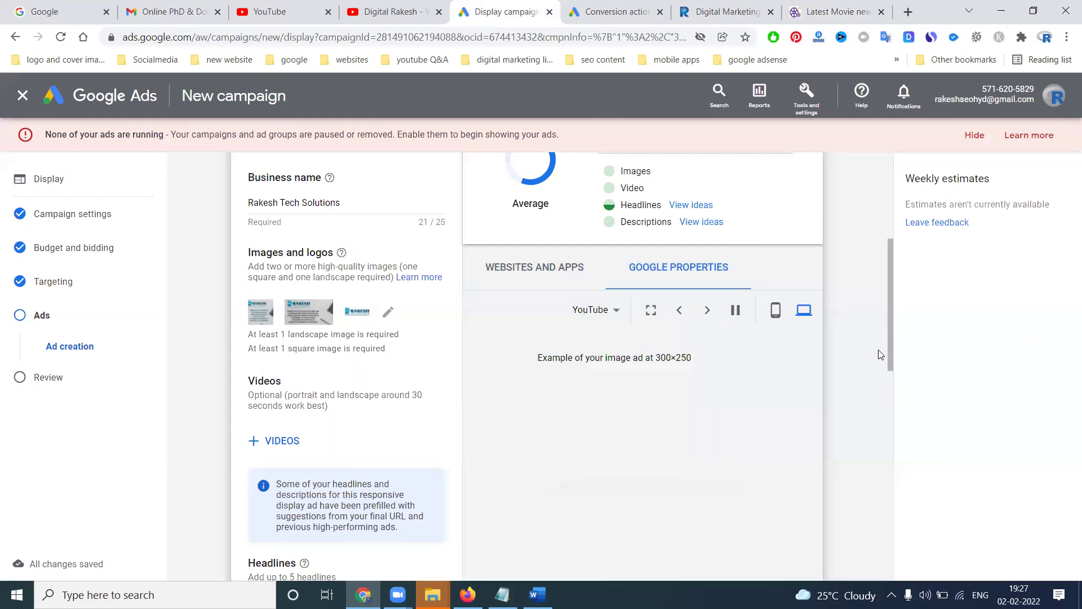
pyautogui.scroll(-2, 735, 346)
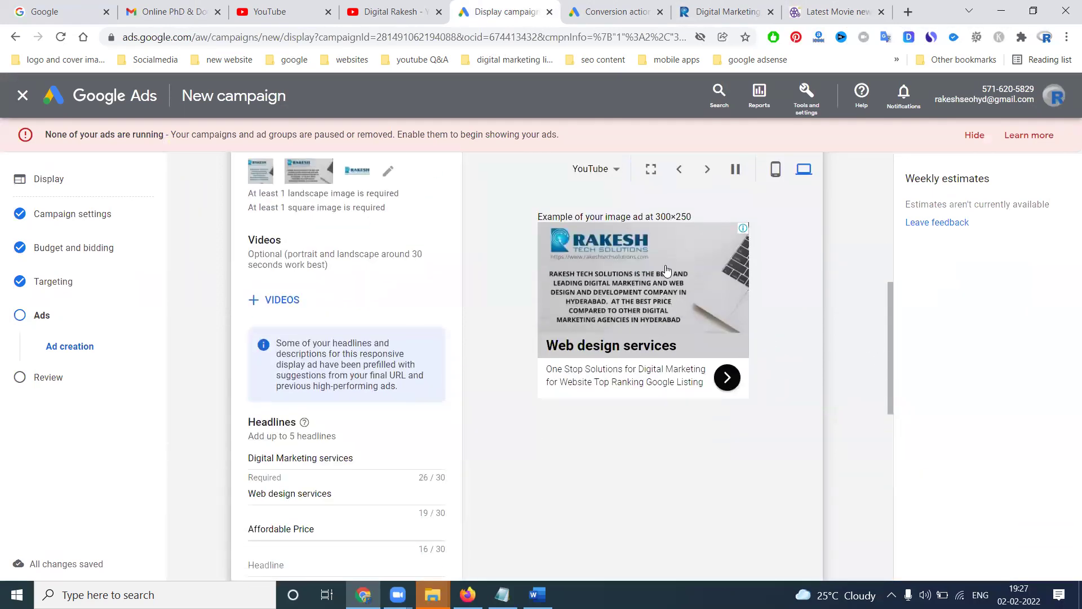
pyautogui.click(256, 5)
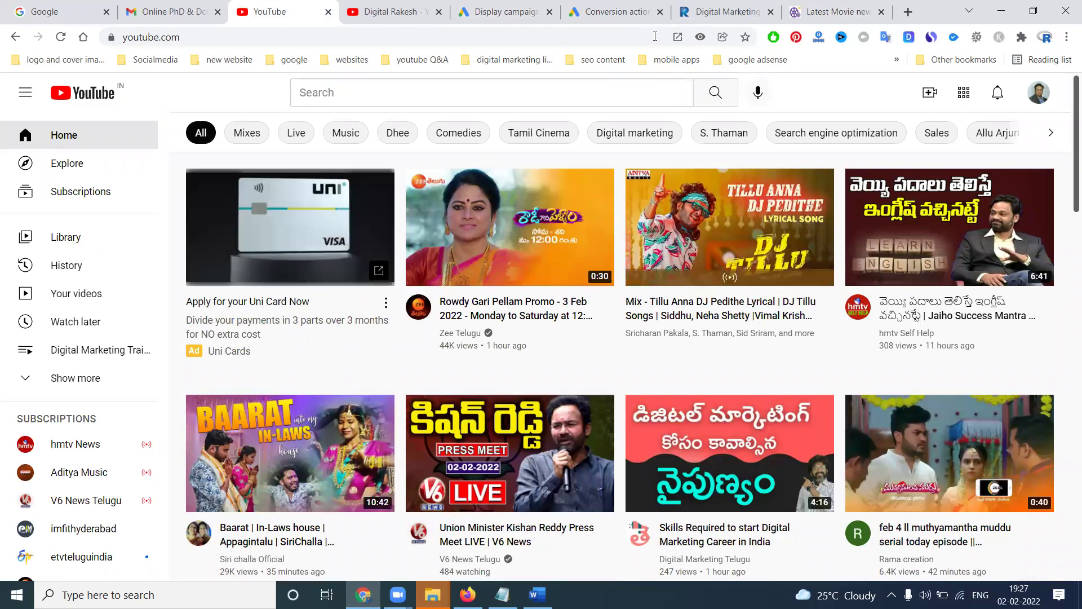
pyautogui.click(509, 5)
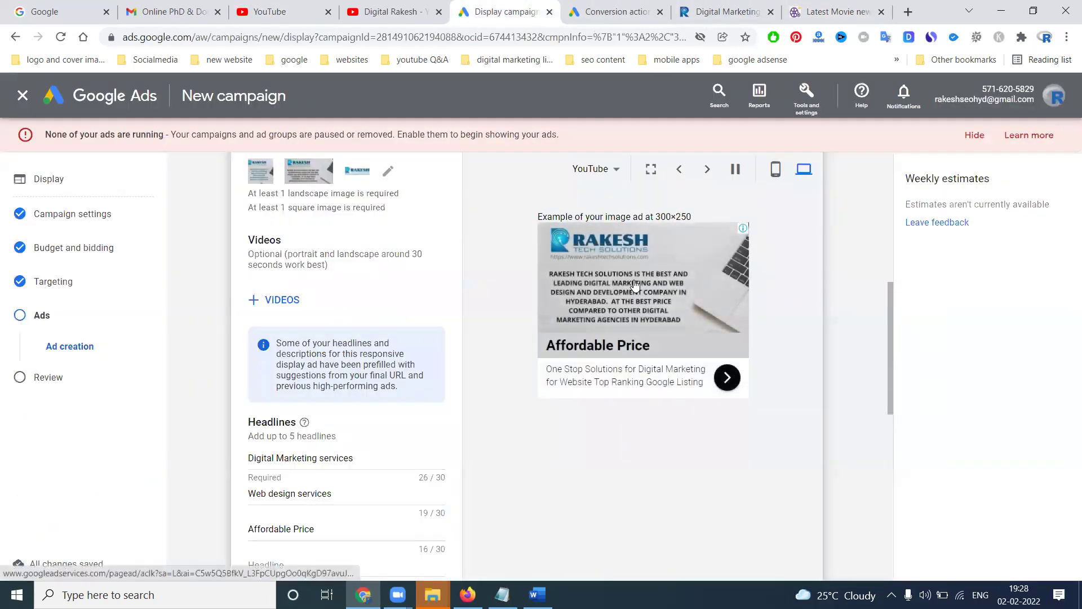
# - Preview the ad in mobile view on YouTube, on Gmail, and on websites and apps
pyautogui.click(775, 168)
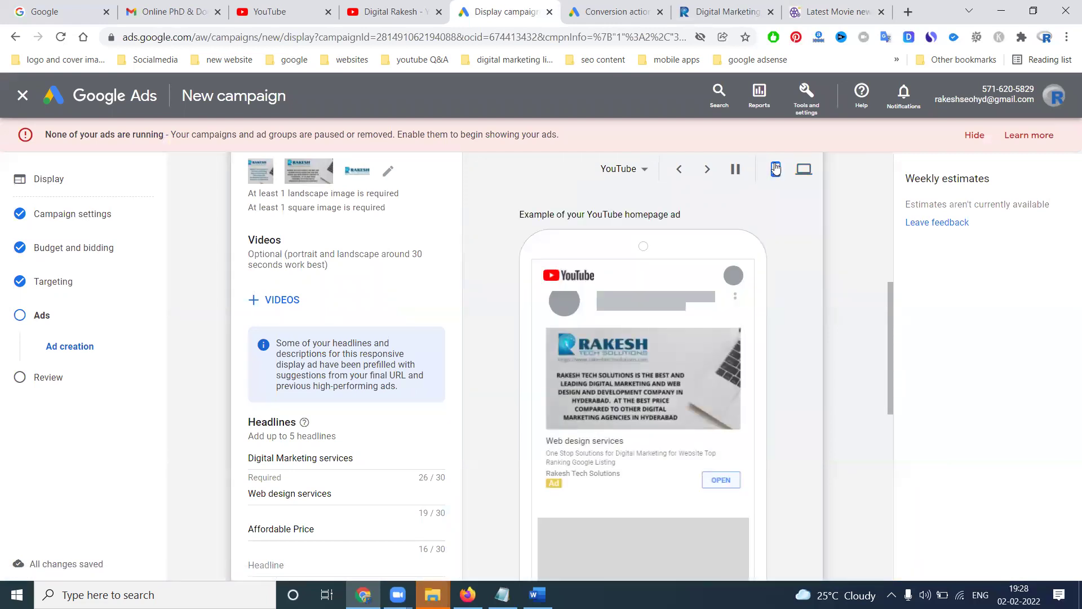
pyautogui.click(635, 169)
pyautogui.click(627, 230)
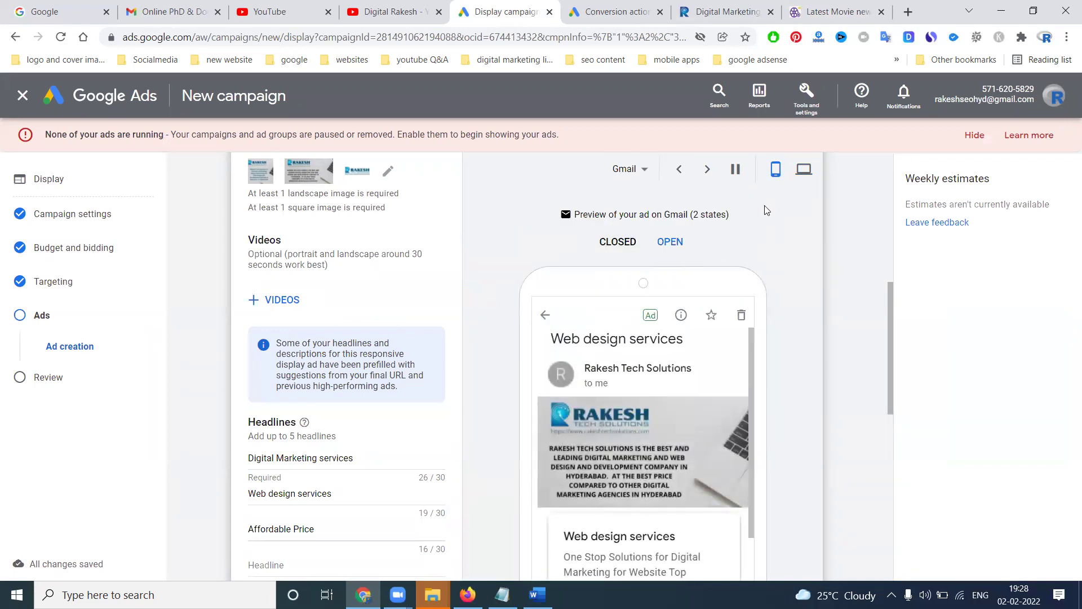
pyautogui.scroll(1, 767, 210)
pyautogui.click(561, 197)
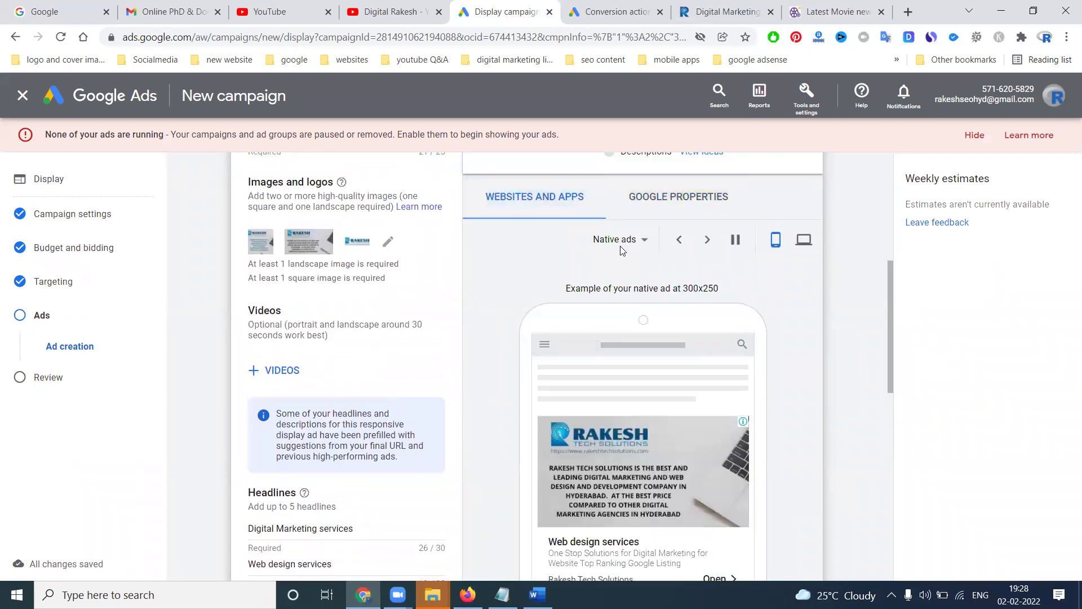
# - Preview the ad on websites and apps in mobile view as an image ad and as a text ad
pyautogui.click(645, 240)
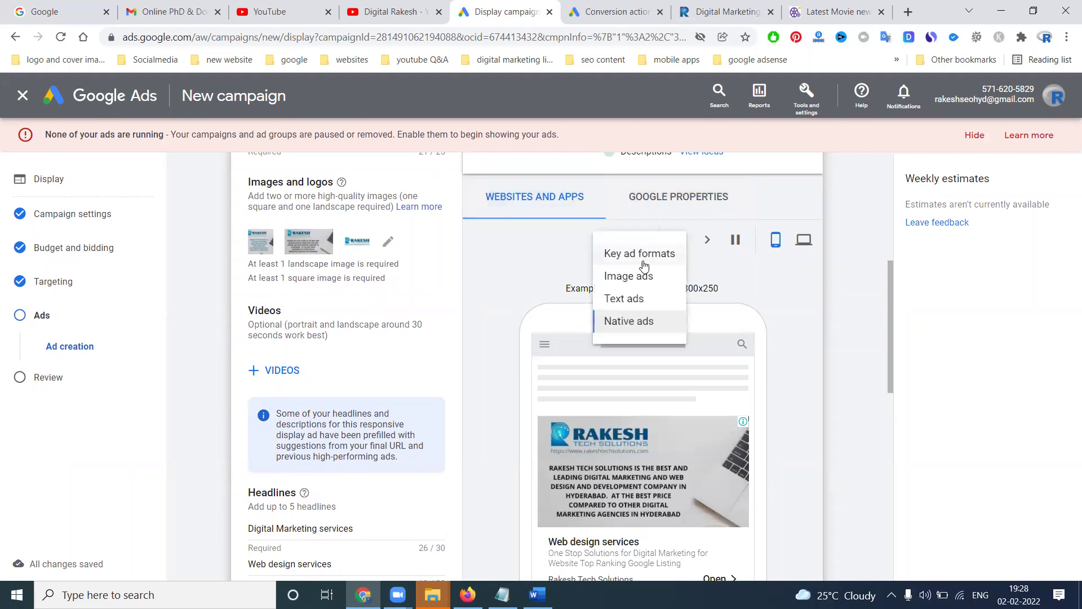
pyautogui.click(645, 274)
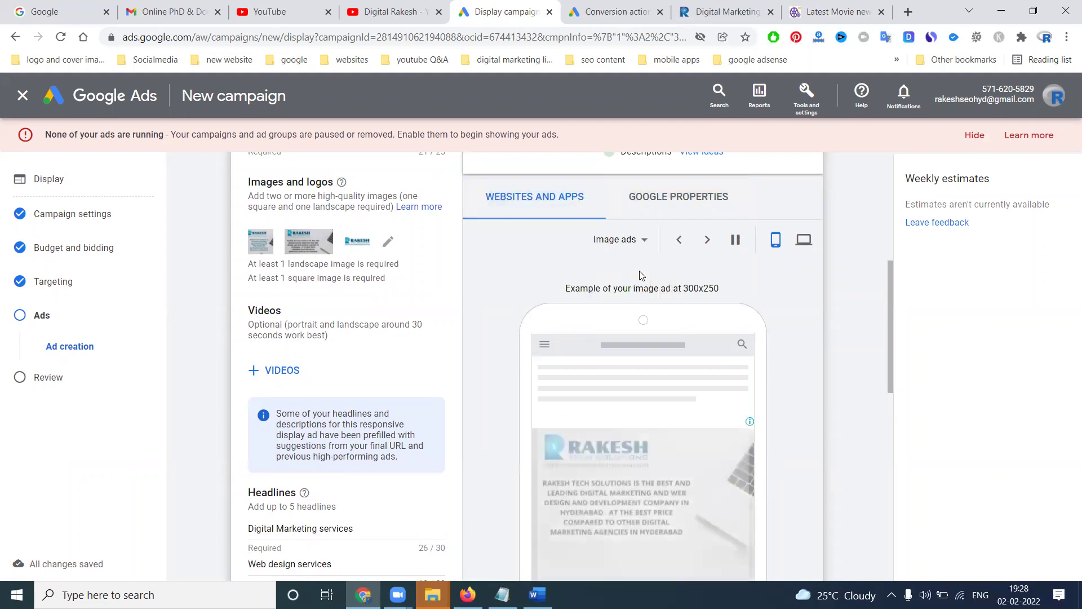
pyautogui.click(643, 240)
pyautogui.click(627, 299)
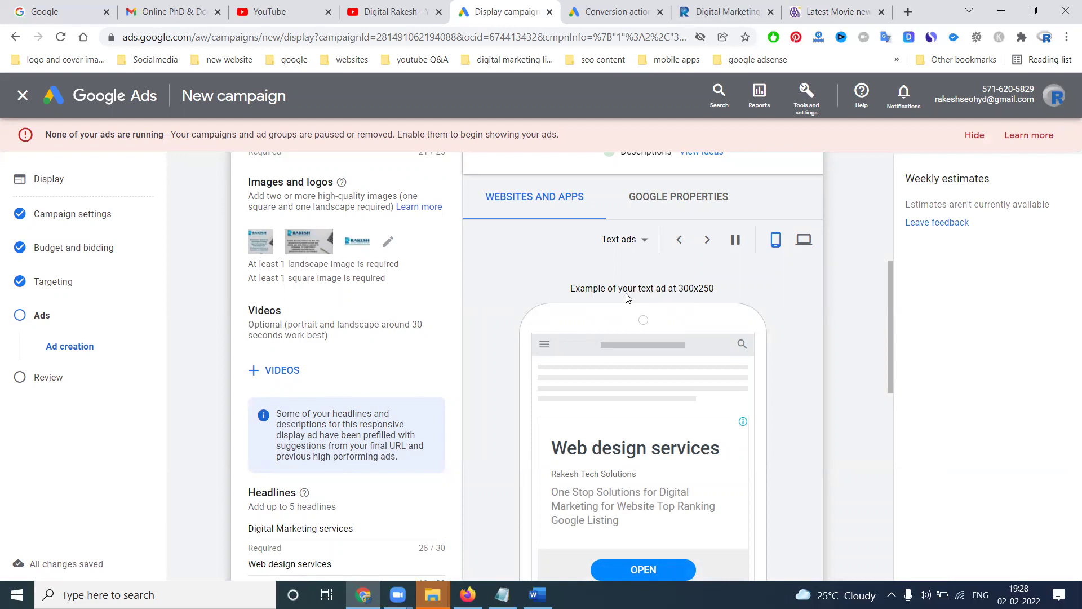
# - Finish the responsive display ad, add it to the campaign and continue to the campaign review
pyautogui.scroll(-10, 538, 284)
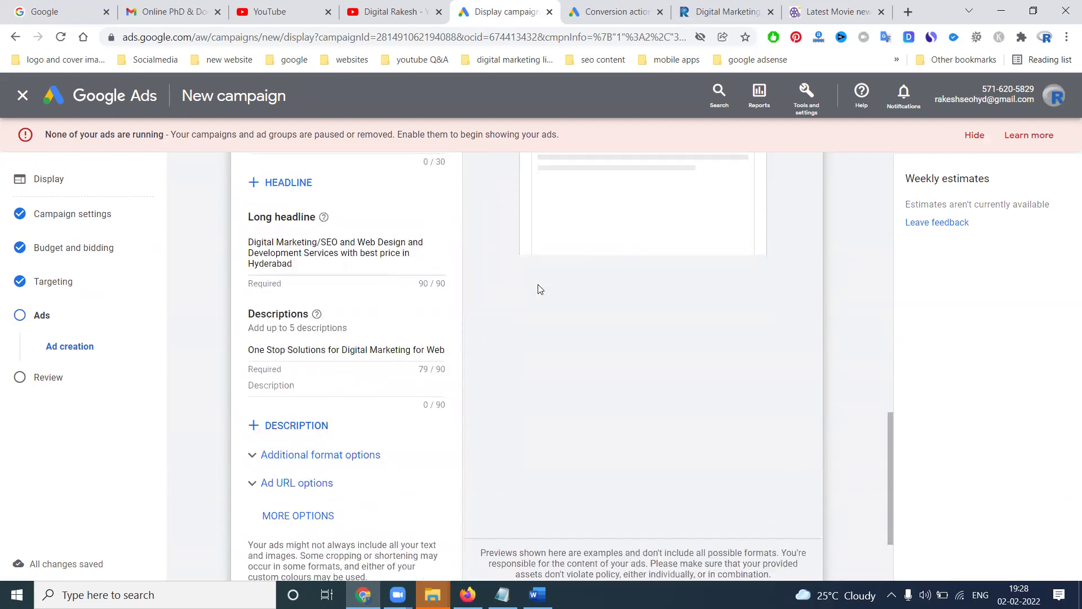
pyautogui.click(277, 500)
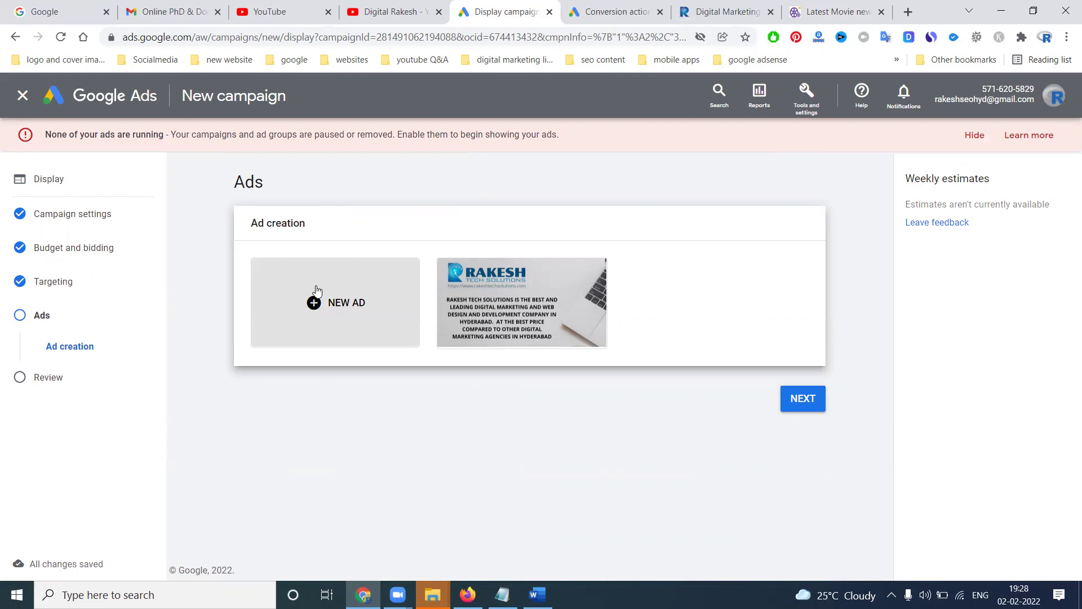
pyautogui.click(807, 398)
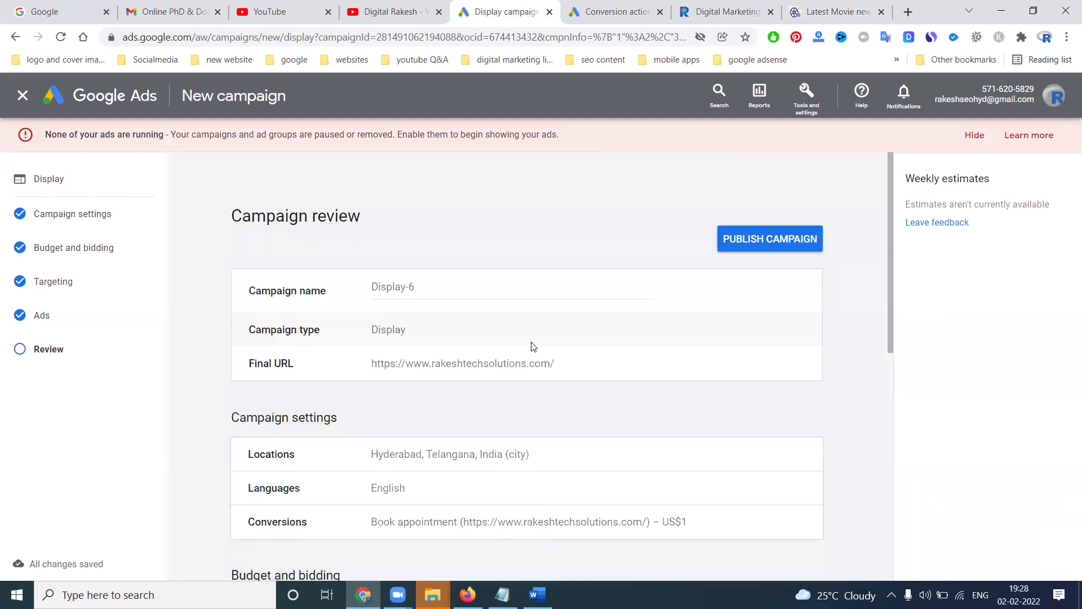
# - Look at the upGrad ad in the open Gmail page again and return to the campaign review
pyautogui.click(148, 8)
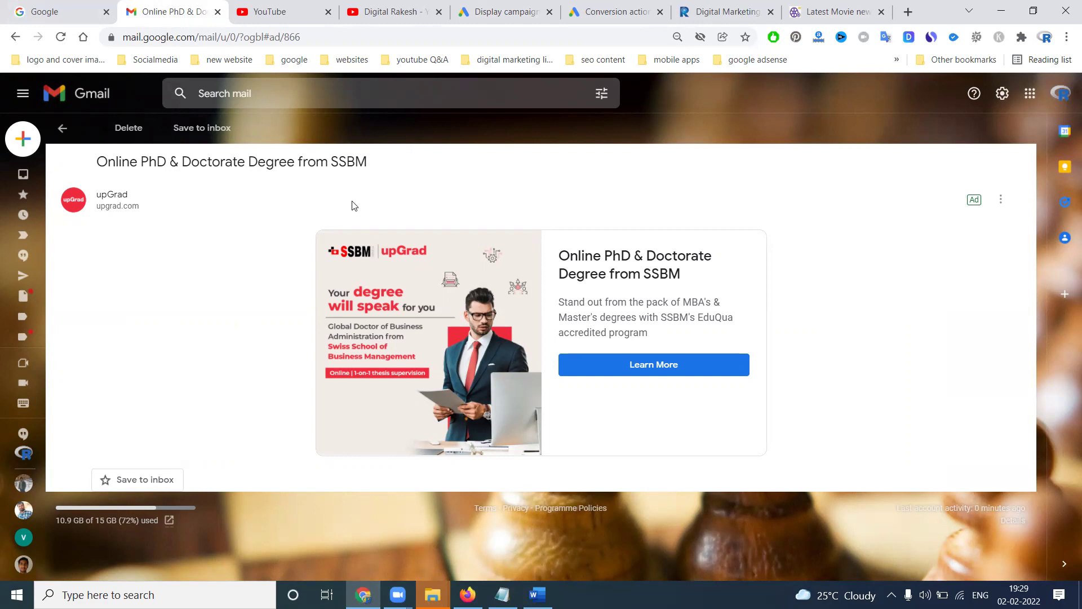
pyautogui.click(506, 11)
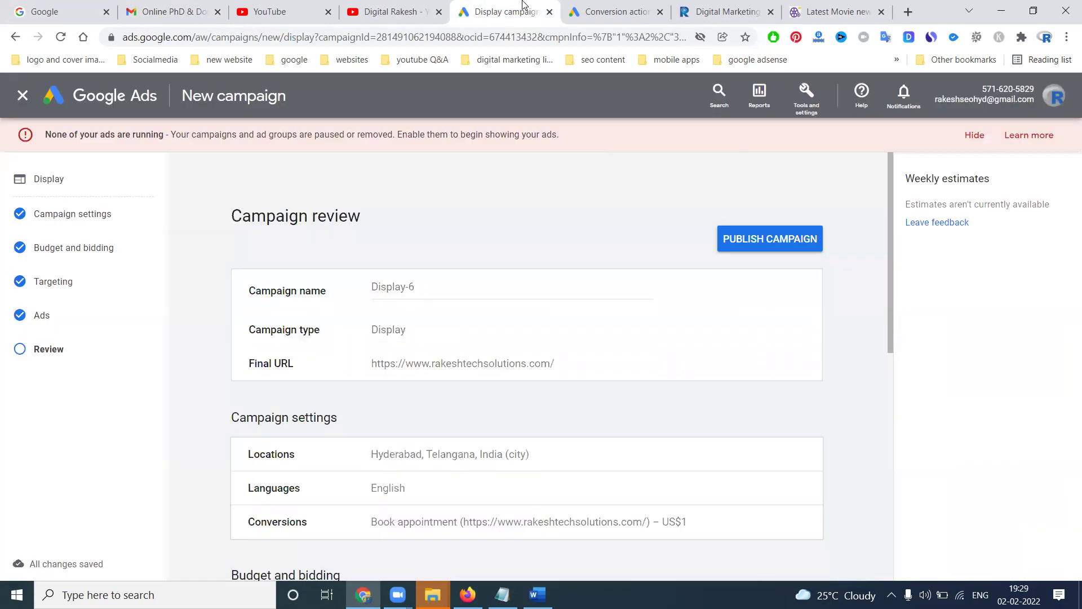
# - Start another campaign without a goal's guidance, choosing the Display type and the Smart Display campaign subtype
pyautogui.click(581, 8)
pyautogui.click(24, 98)
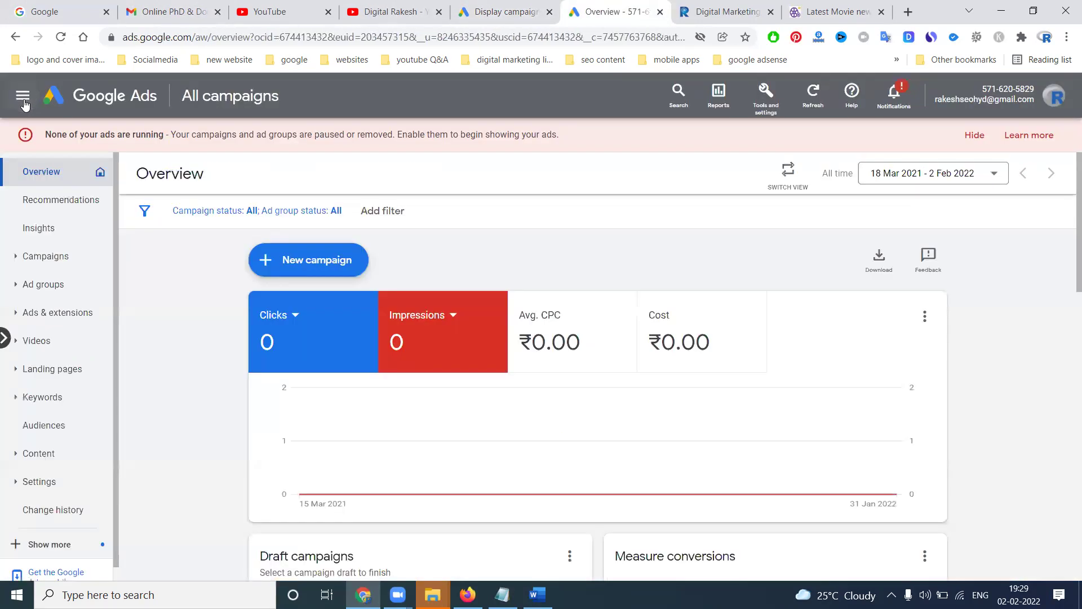
pyautogui.click(310, 262)
pyautogui.click(311, 267)
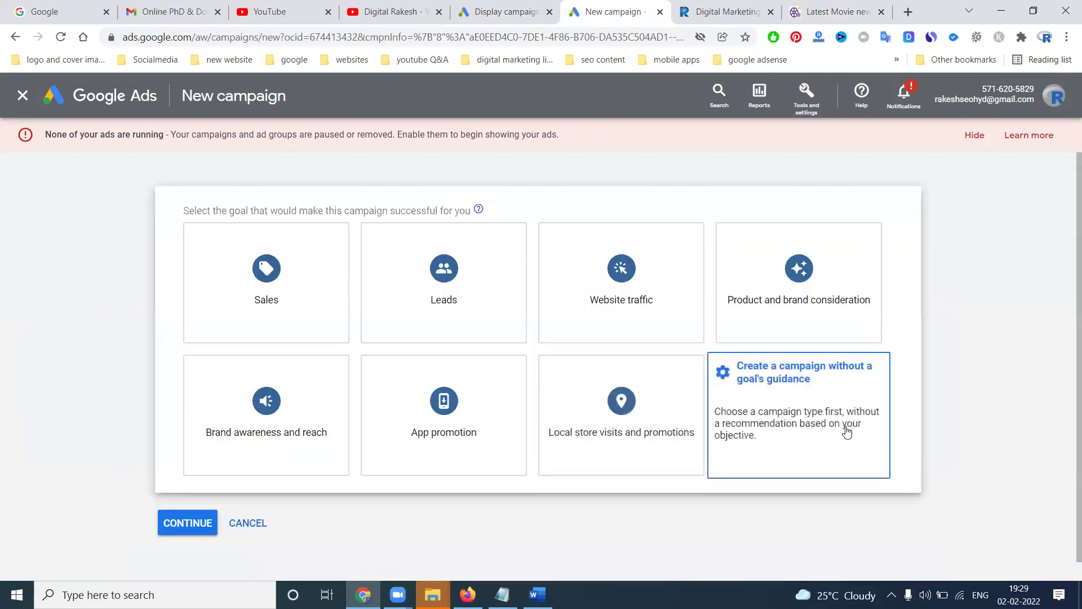
pyautogui.click(847, 432)
pyautogui.click(470, 286)
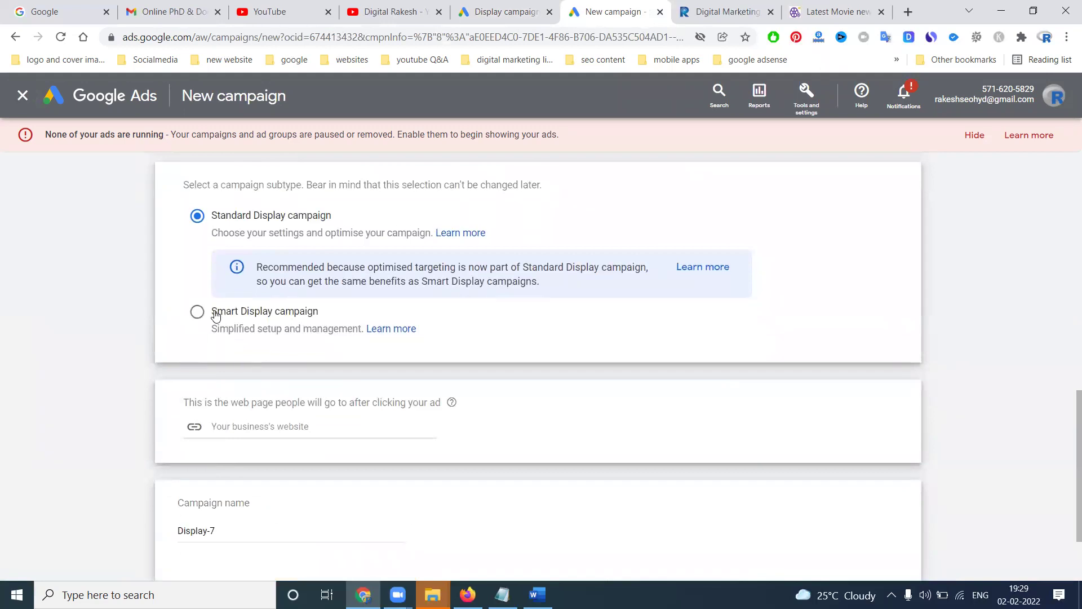
pyautogui.click(199, 313)
# - Open the help article about Smart Display campaigns in a new tab and read its overview and benefits
pyautogui.rightClick(393, 339)
pyautogui.click(446, 345)
pyautogui.click(643, 11)
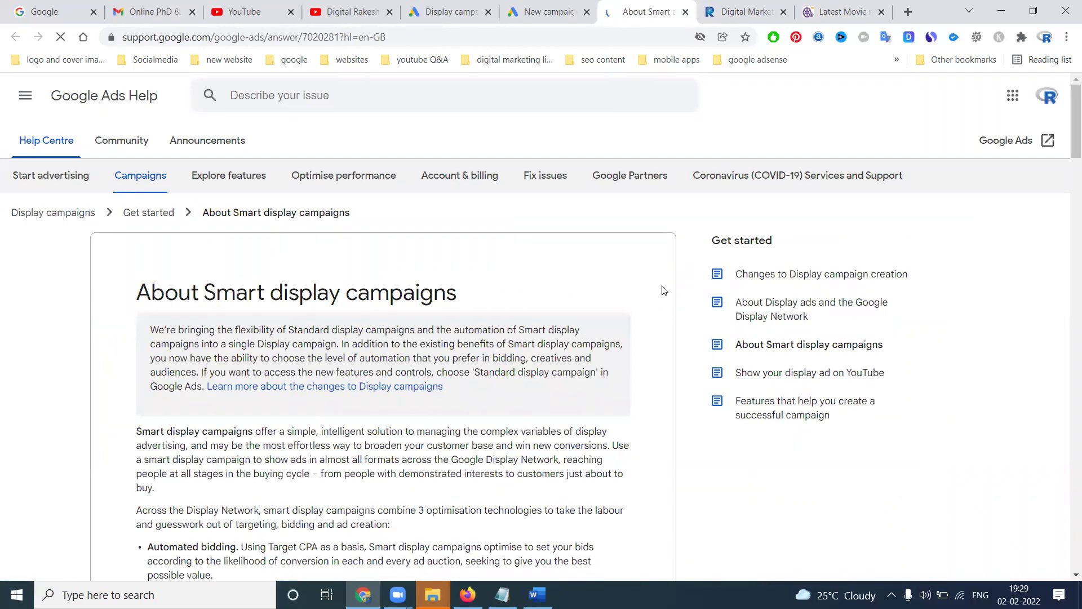
pyautogui.scroll(-5, 664, 291)
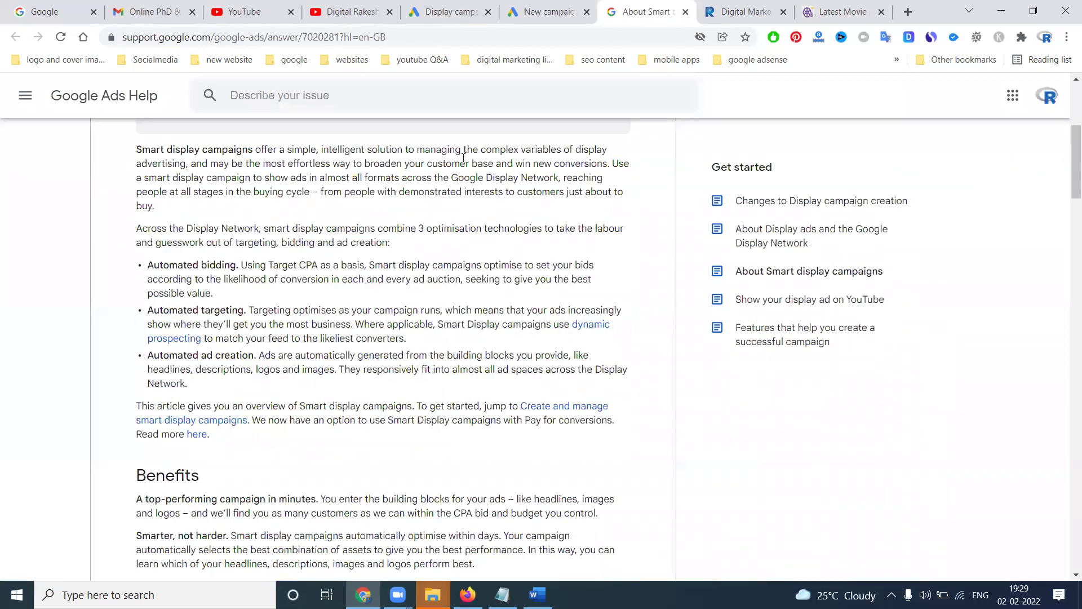
# - Look over the Display-6 campaign review, the YouTube channel's videos page, and the Smart Display setup with its help article
pyautogui.click(433, 4)
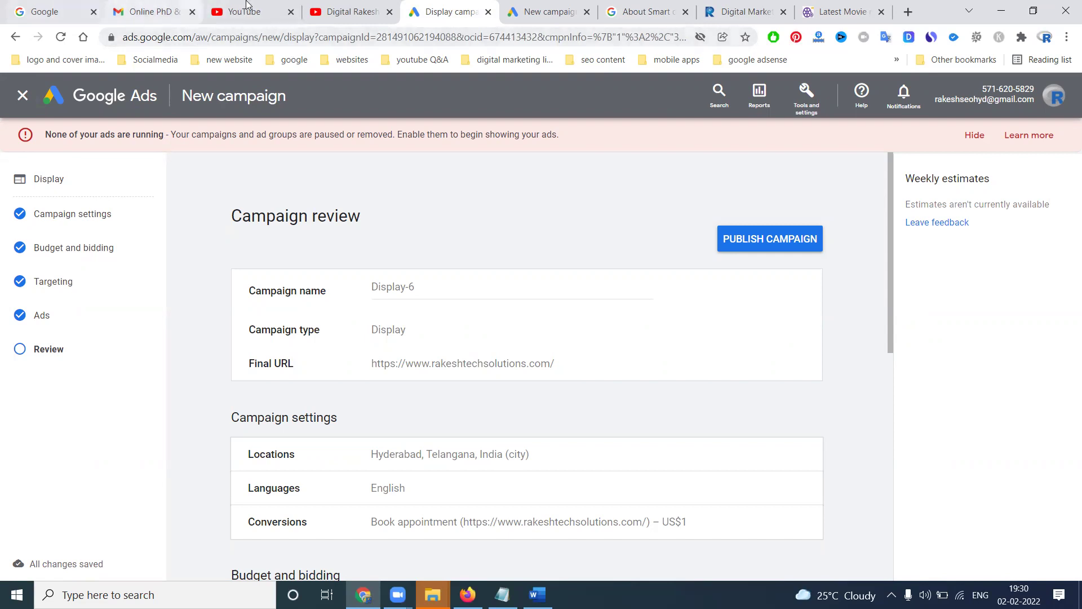
pyautogui.click(346, 7)
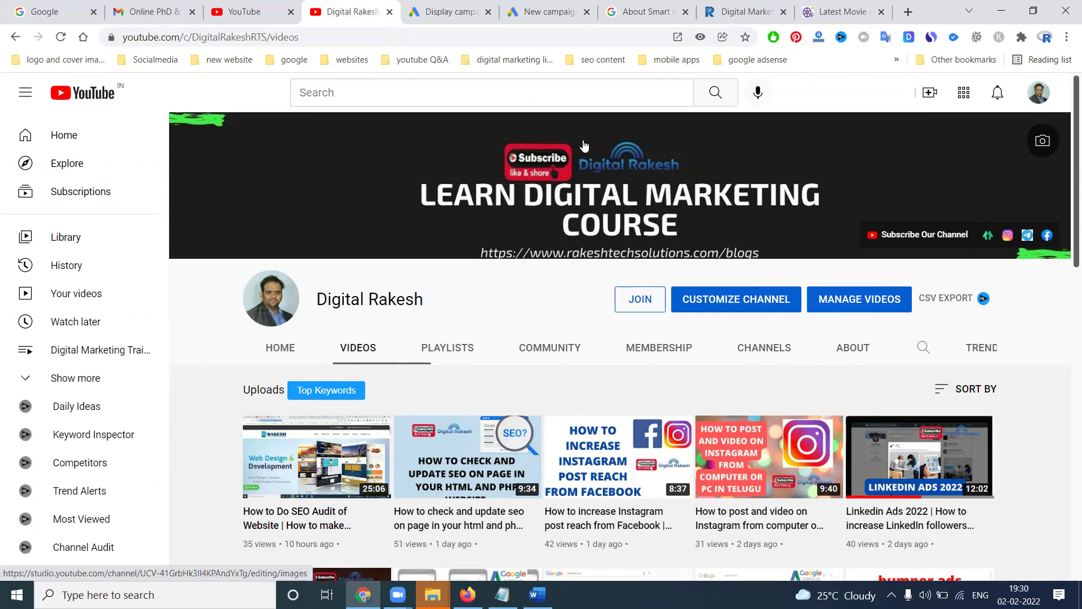
pyautogui.click(584, 15)
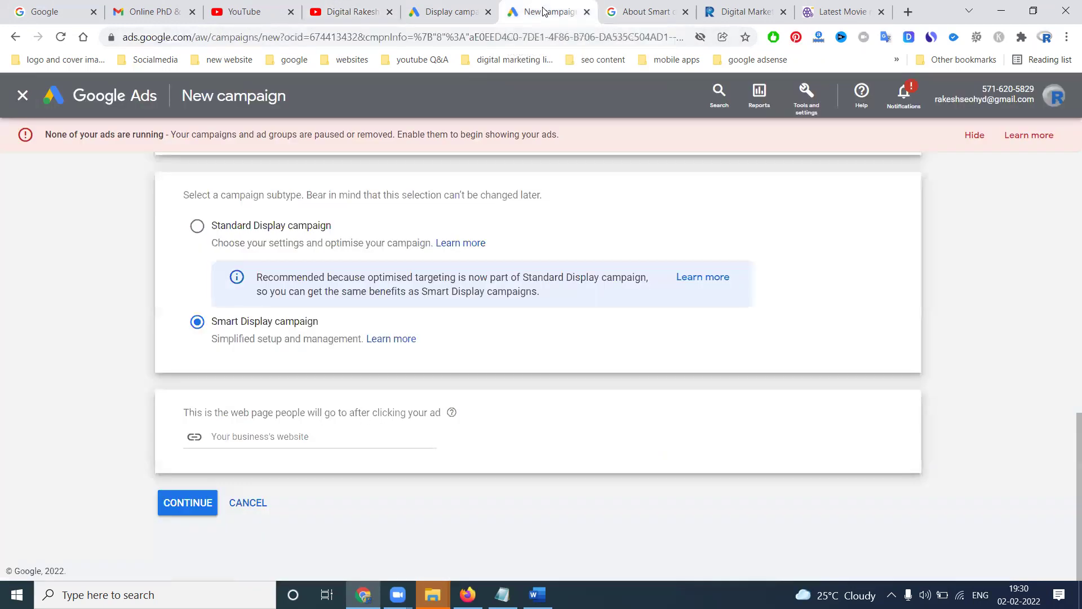
pyautogui.hotkey('ctrl', 'Tab')
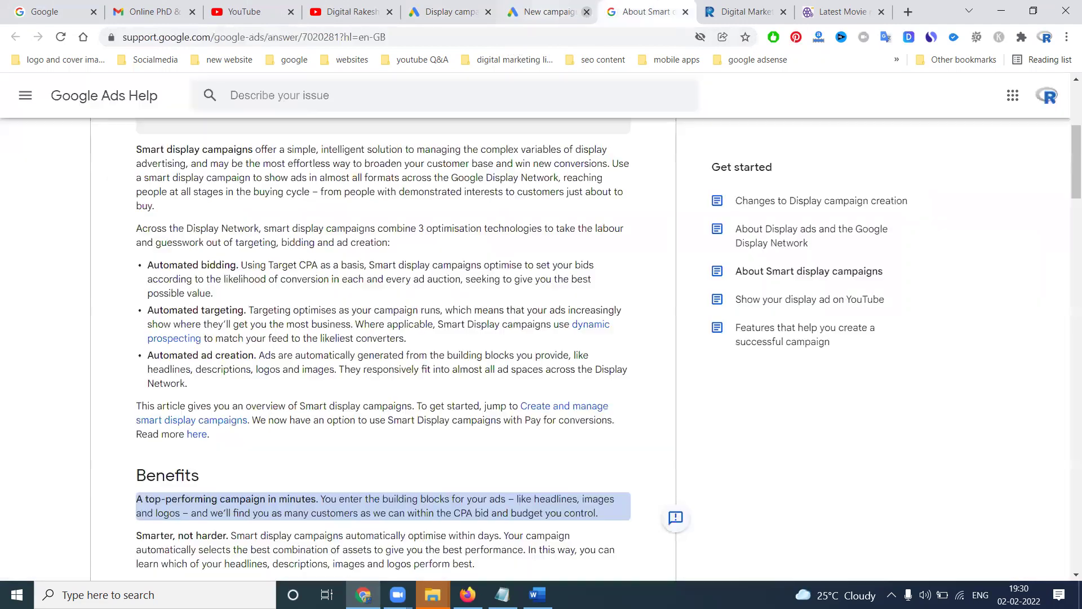